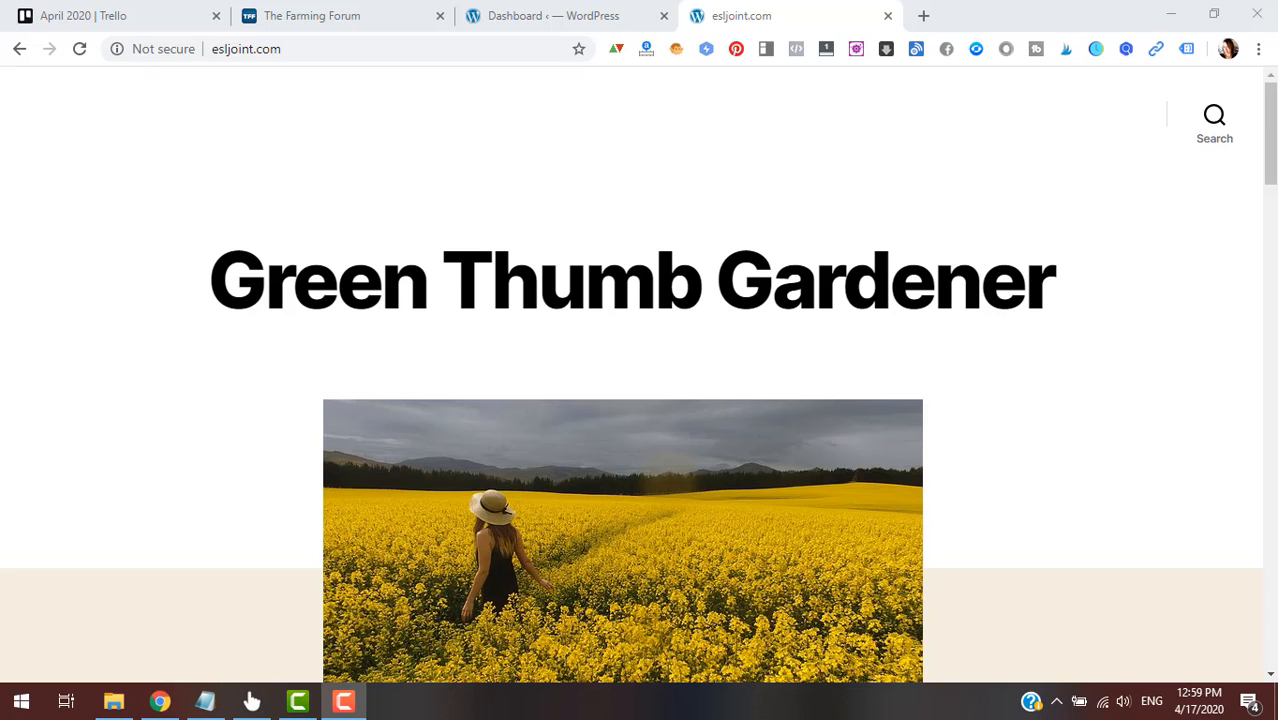
- Examine the Green Thumb Gardener homepage from the header through the latest posts down to the search and recent posts section
{"action": "scroll", "coordinate": [1083, 602], "scroll_direction": "down", "scroll_amount": 4}
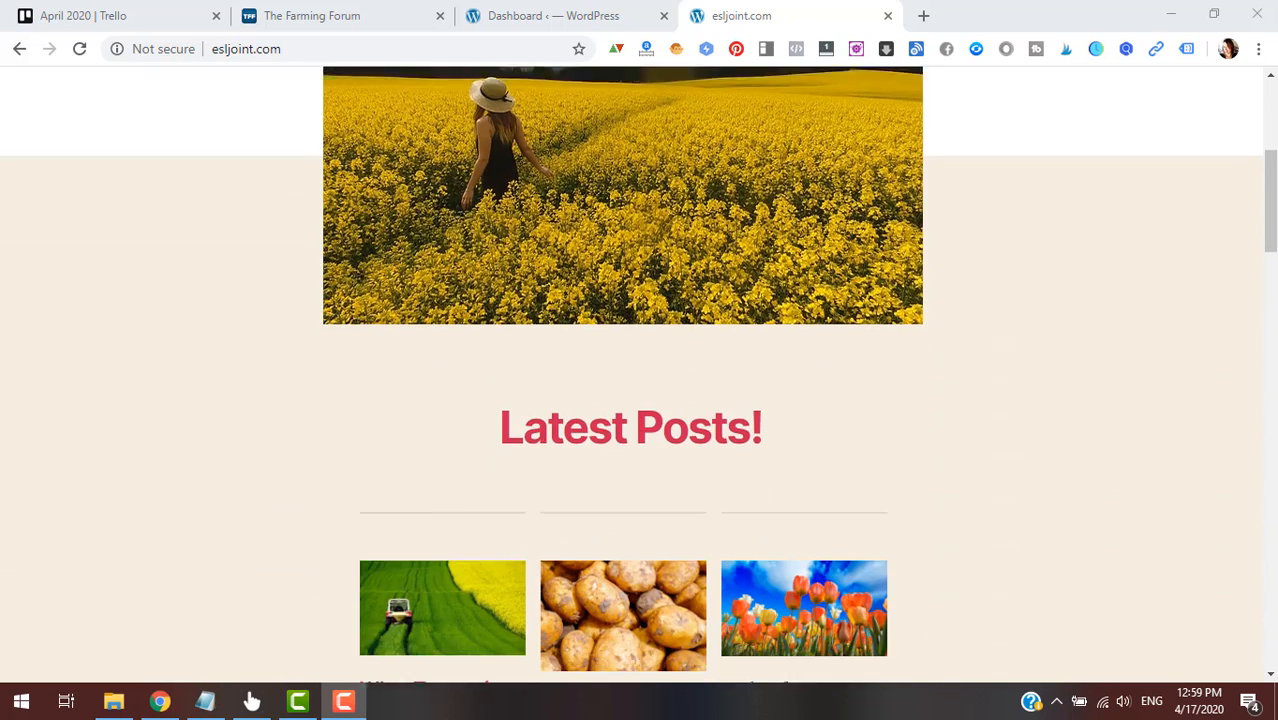
{"action": "scroll", "coordinate": [1272, 590], "scroll_direction": "down", "scroll_amount": 6}
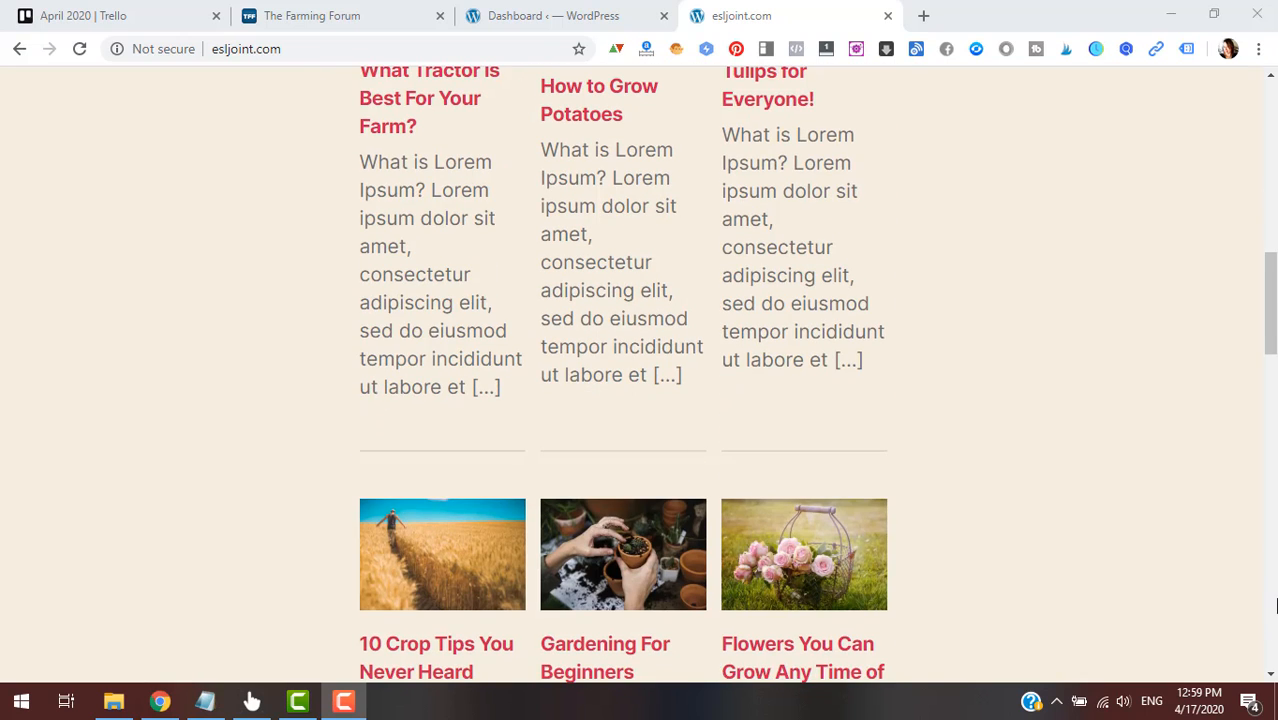
{"action": "scroll", "coordinate": [1274, 604], "scroll_direction": "up", "scroll_amount": 10}
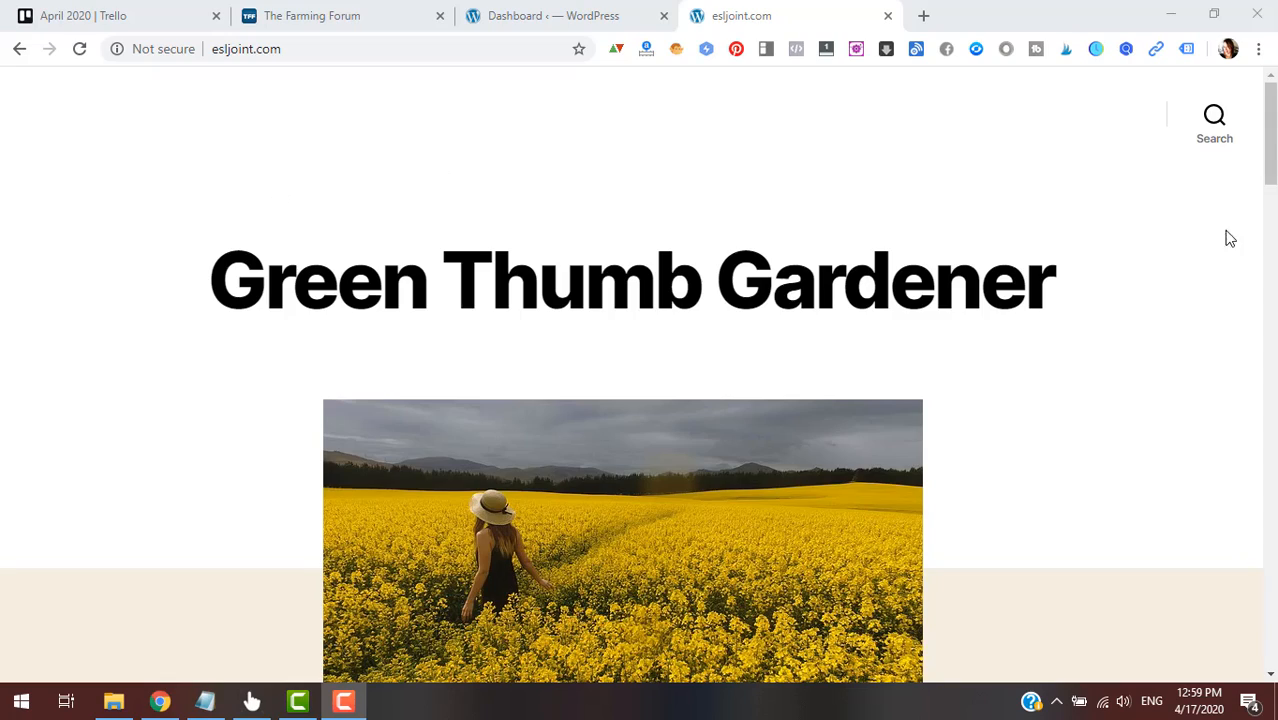
{"action": "scroll", "coordinate": [934, 370], "scroll_direction": "down", "scroll_amount": 7}
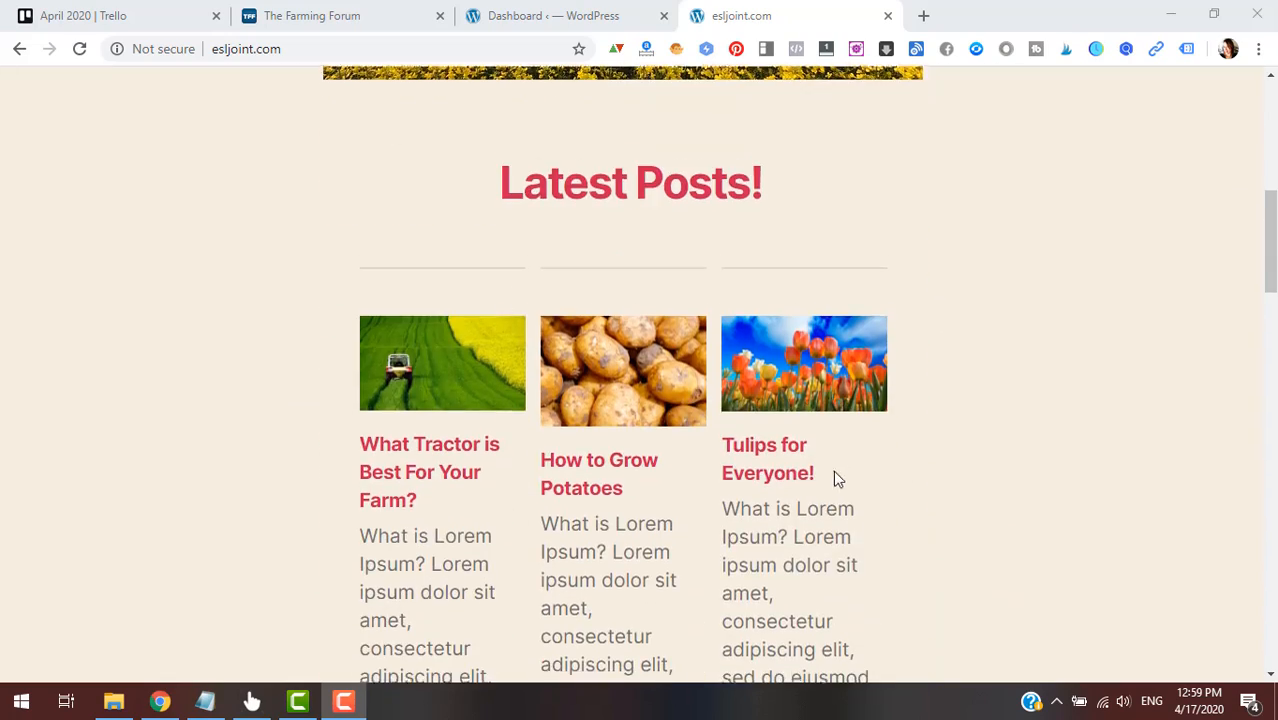
{"action": "scroll", "coordinate": [837, 479], "scroll_direction": "down", "scroll_amount": 8}
{"action": "scroll", "coordinate": [562, 394], "scroll_direction": "up", "scroll_amount": 4}
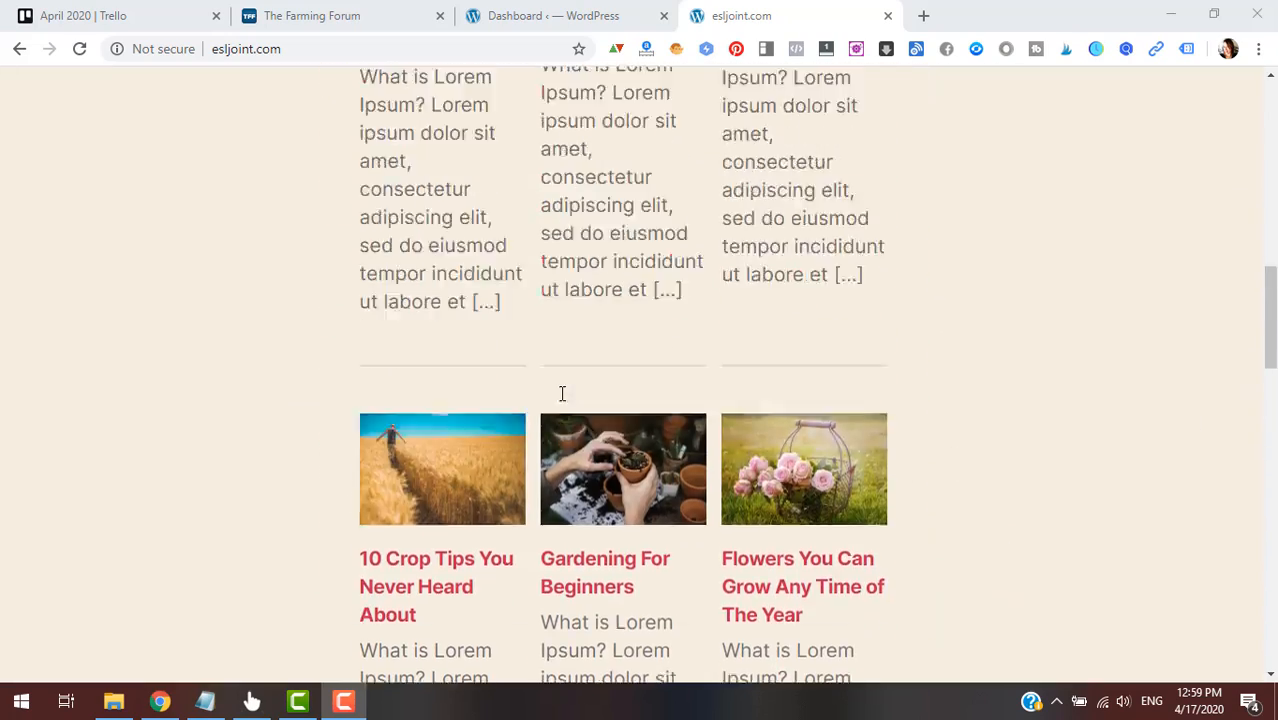
{"action": "scroll", "coordinate": [562, 392], "scroll_direction": "up", "scroll_amount": 6}
{"action": "scroll", "coordinate": [593, 328], "scroll_direction": "down", "scroll_amount": 4}
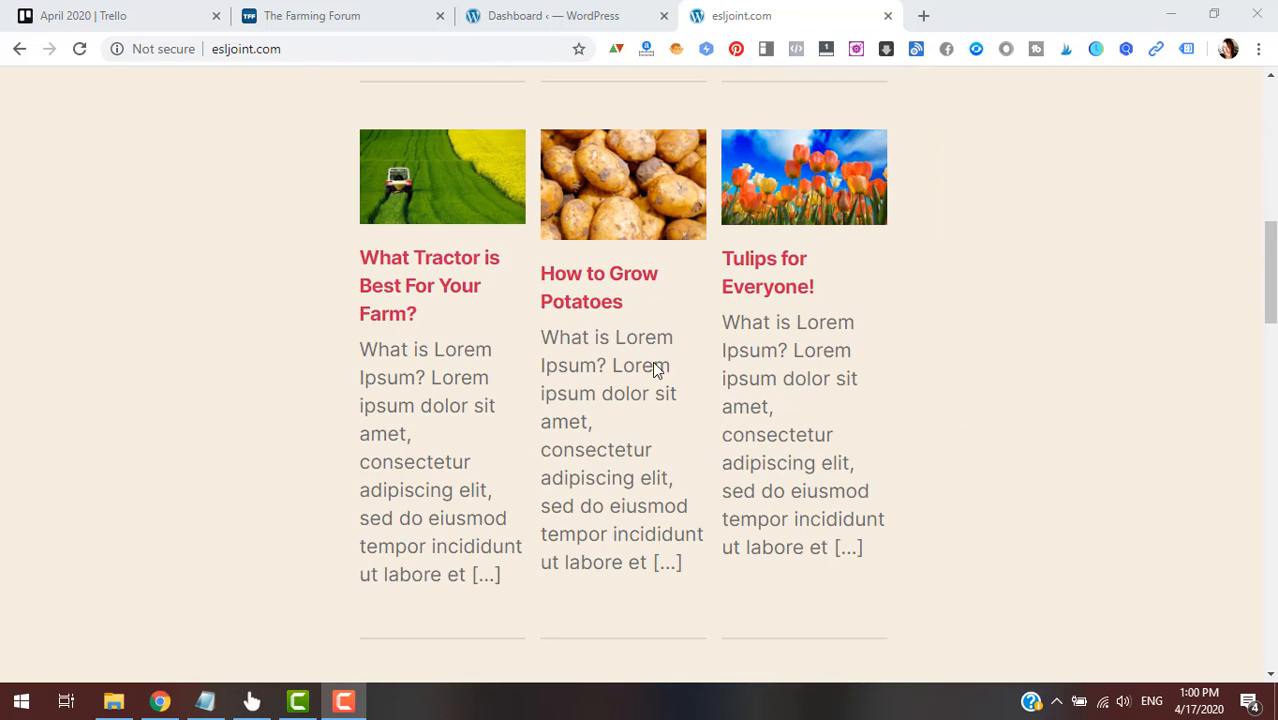
{"action": "scroll", "coordinate": [987, 439], "scroll_direction": "down", "scroll_amount": 1}
{"action": "scroll", "coordinate": [987, 439], "scroll_direction": "up", "scroll_amount": 10}
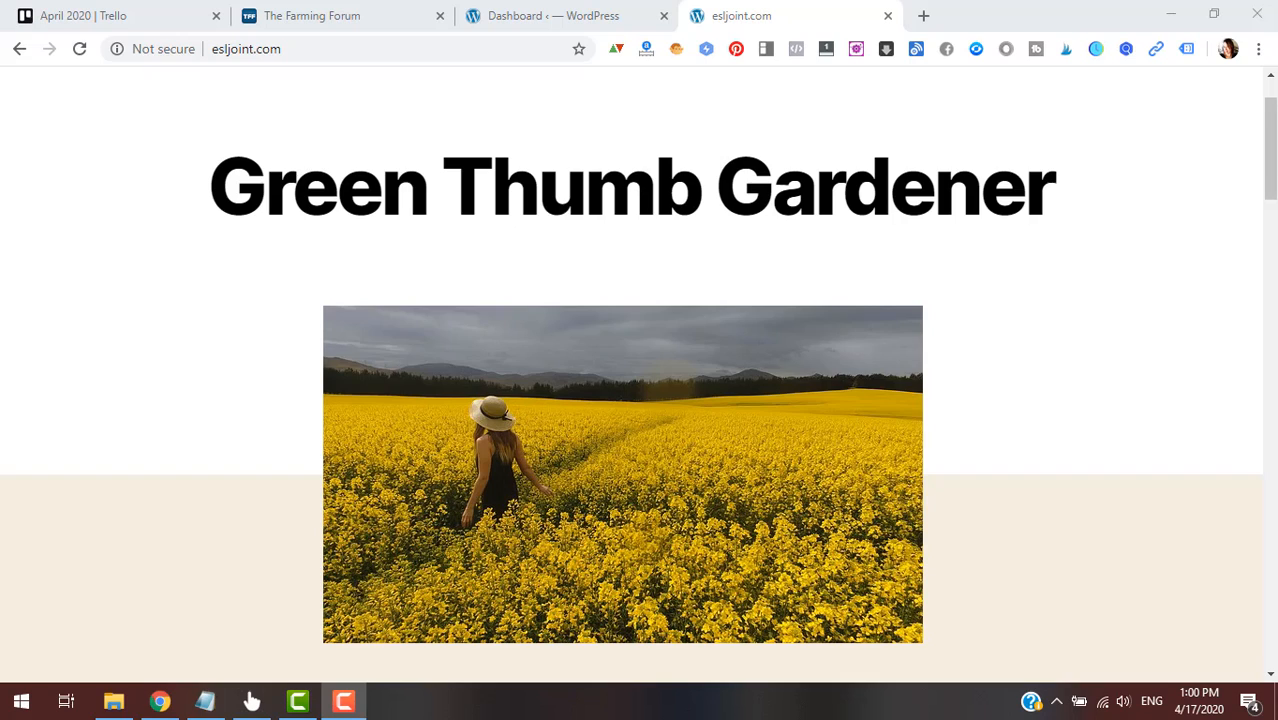
{"action": "scroll", "coordinate": [987, 439], "scroll_direction": "up", "scroll_amount": 1}
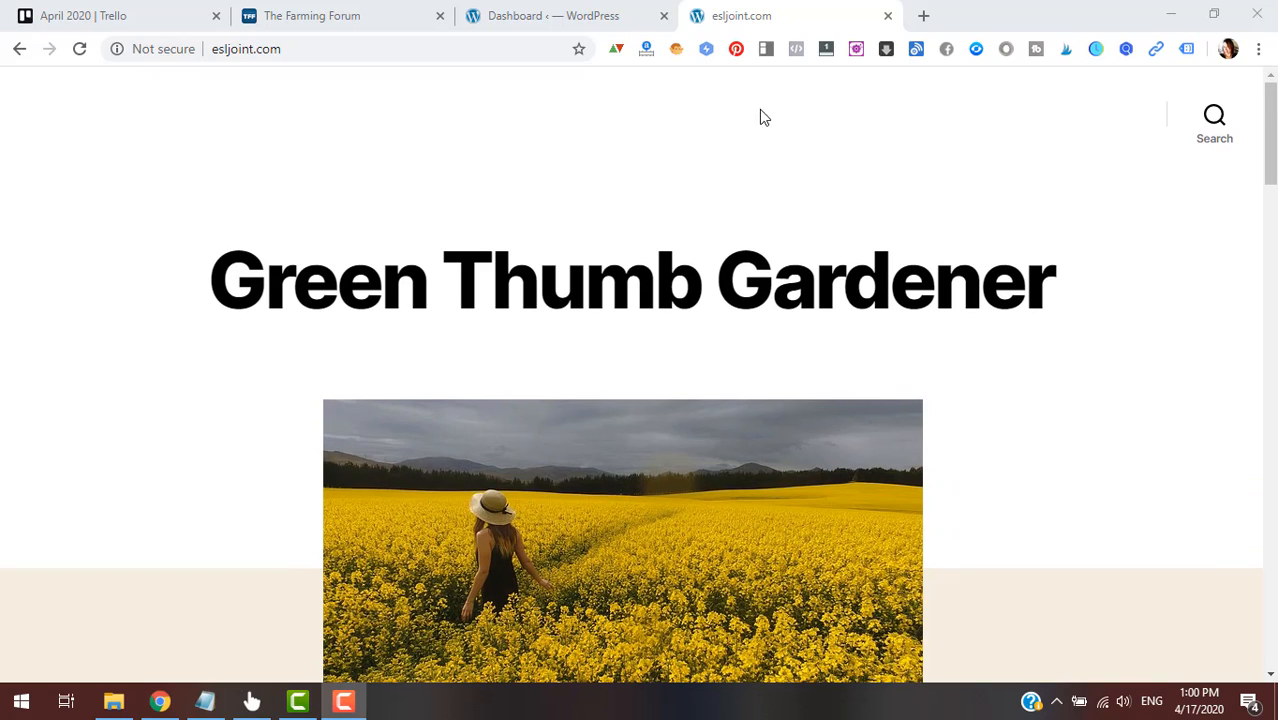
{"action": "left_click", "coordinate": [590, 207]}
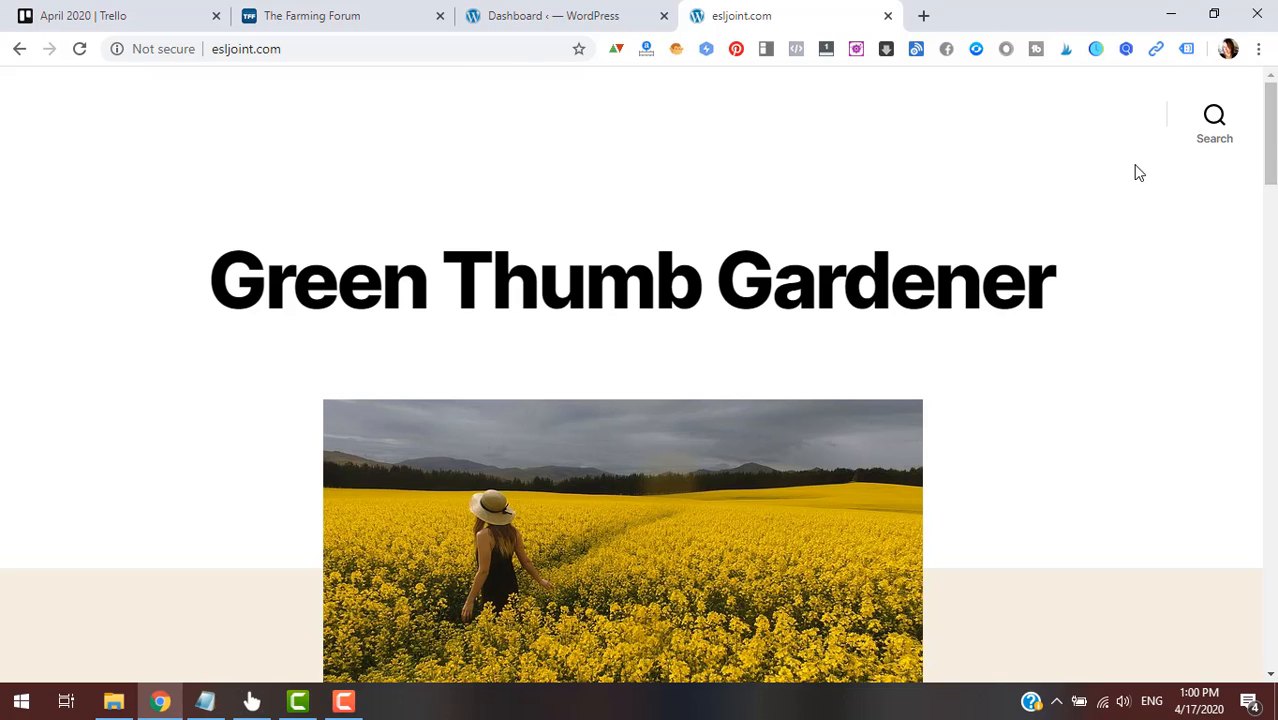
{"action": "left_click_drag", "start_coordinate": [1271, 132], "coordinate": [1270, 474]}
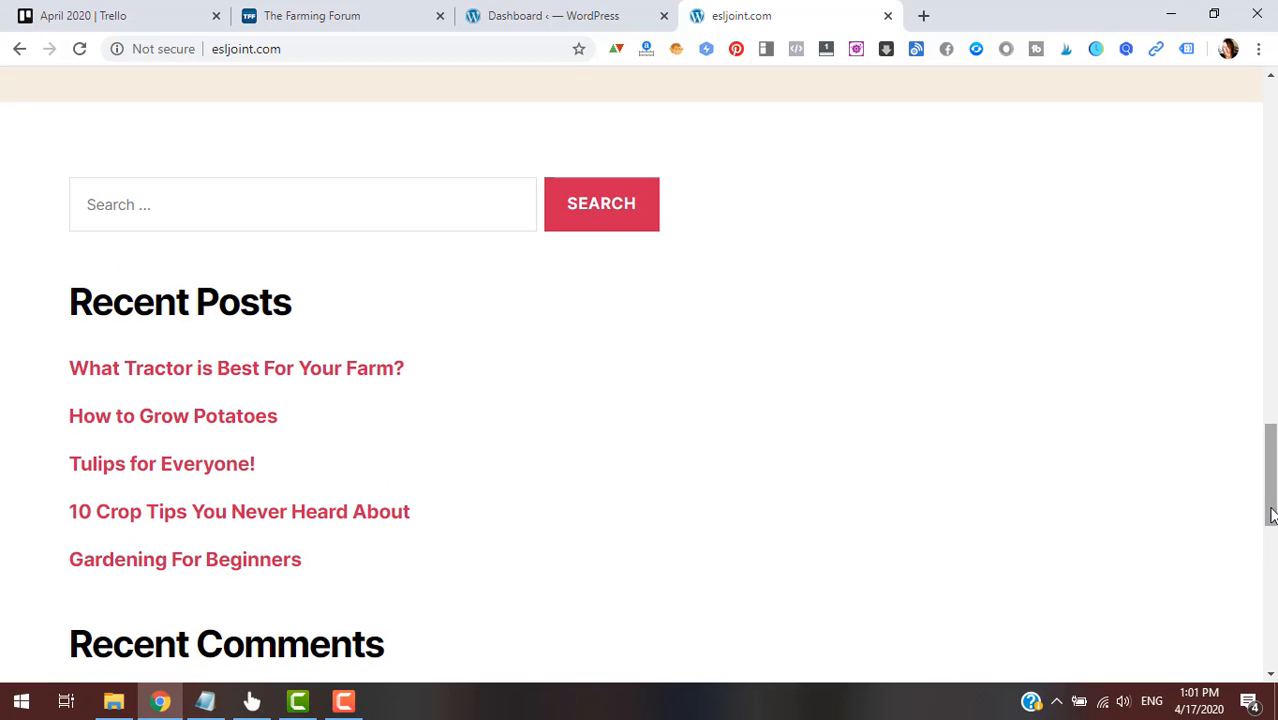
{"action": "left_click_drag", "start_coordinate": [1274, 500], "coordinate": [1270, 112]}
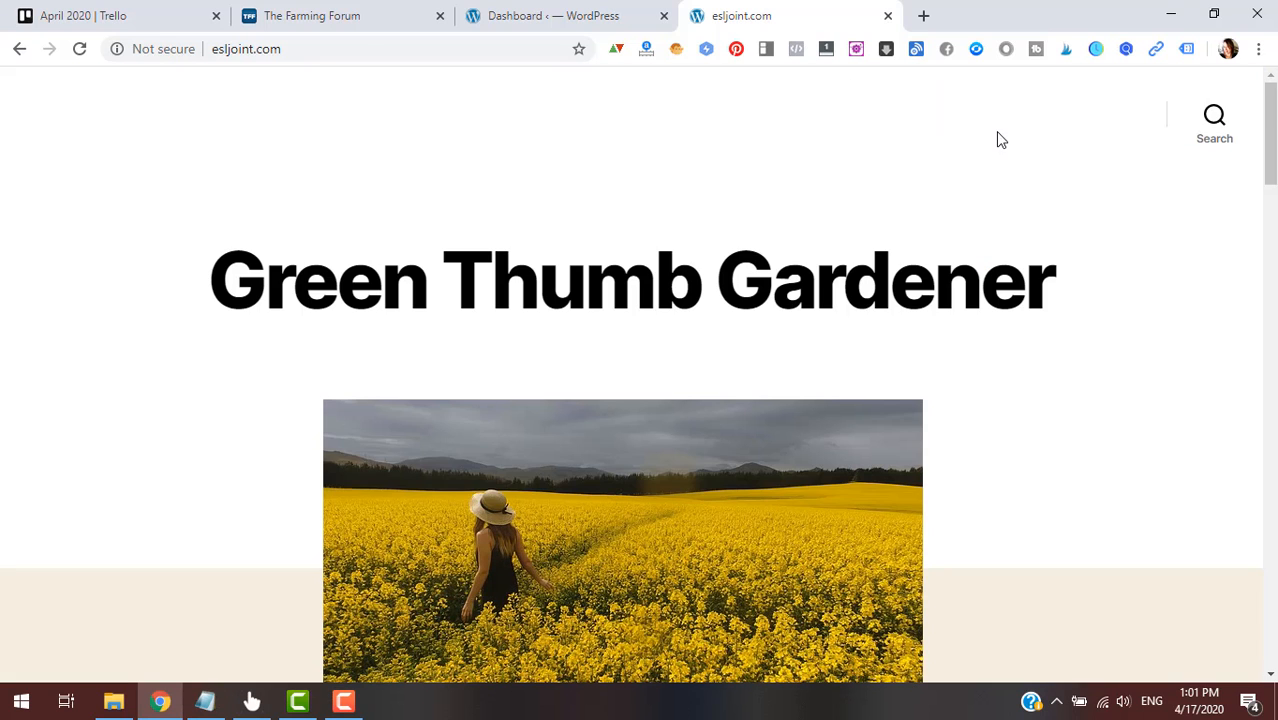
- Switch to the site's WordPress dashboard and open the Menus page of the Appearance settings
{"action": "left_click", "coordinate": [579, 12]}
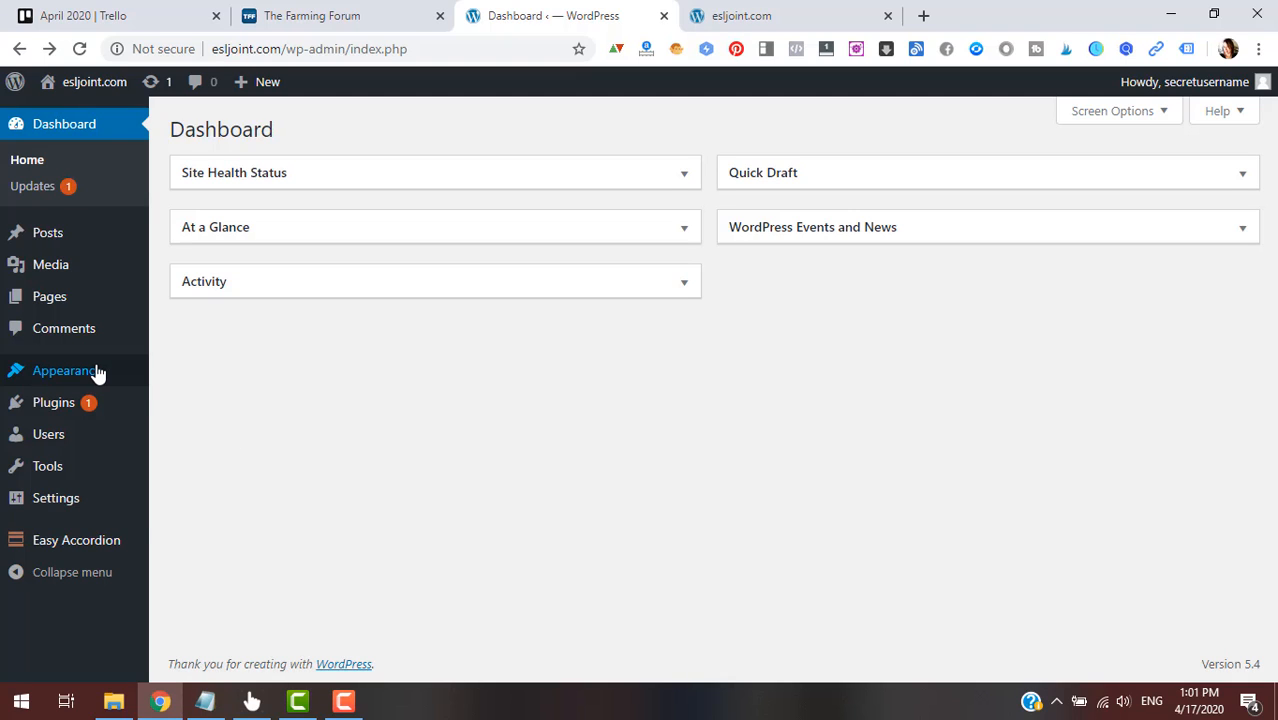
{"action": "mouse_move", "coordinate": [97, 372]}
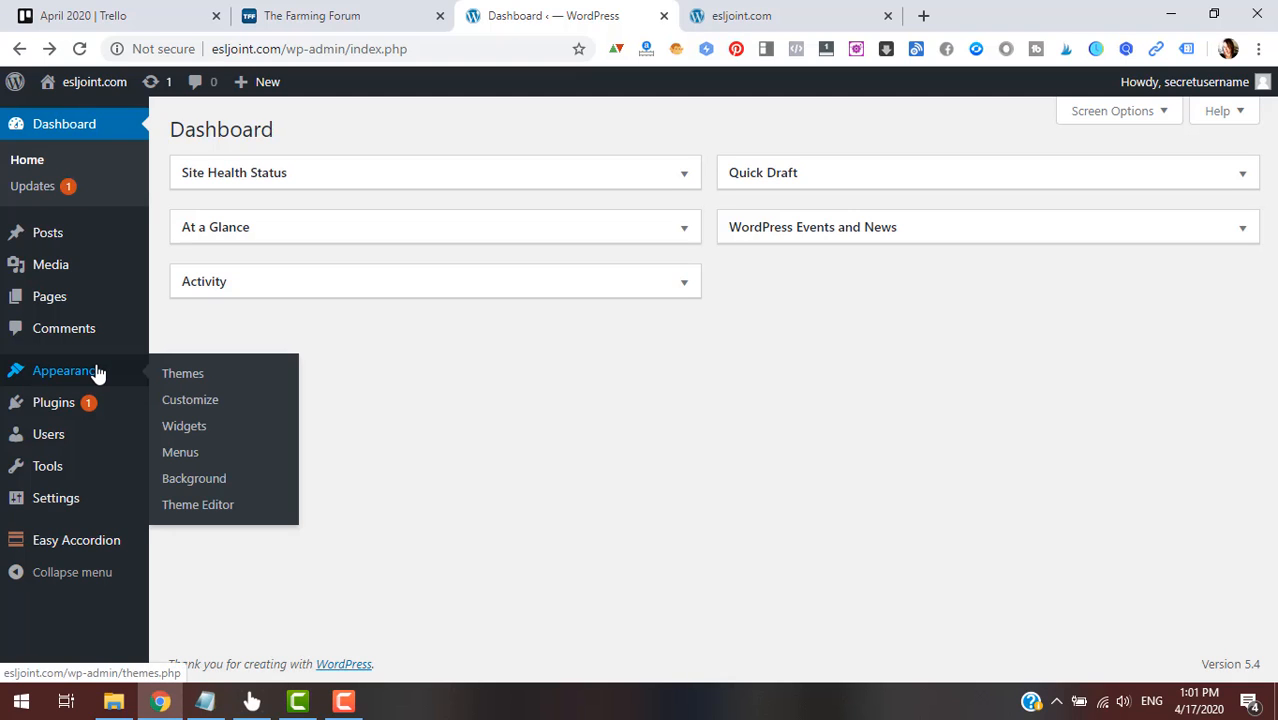
{"action": "left_click", "coordinate": [185, 455]}
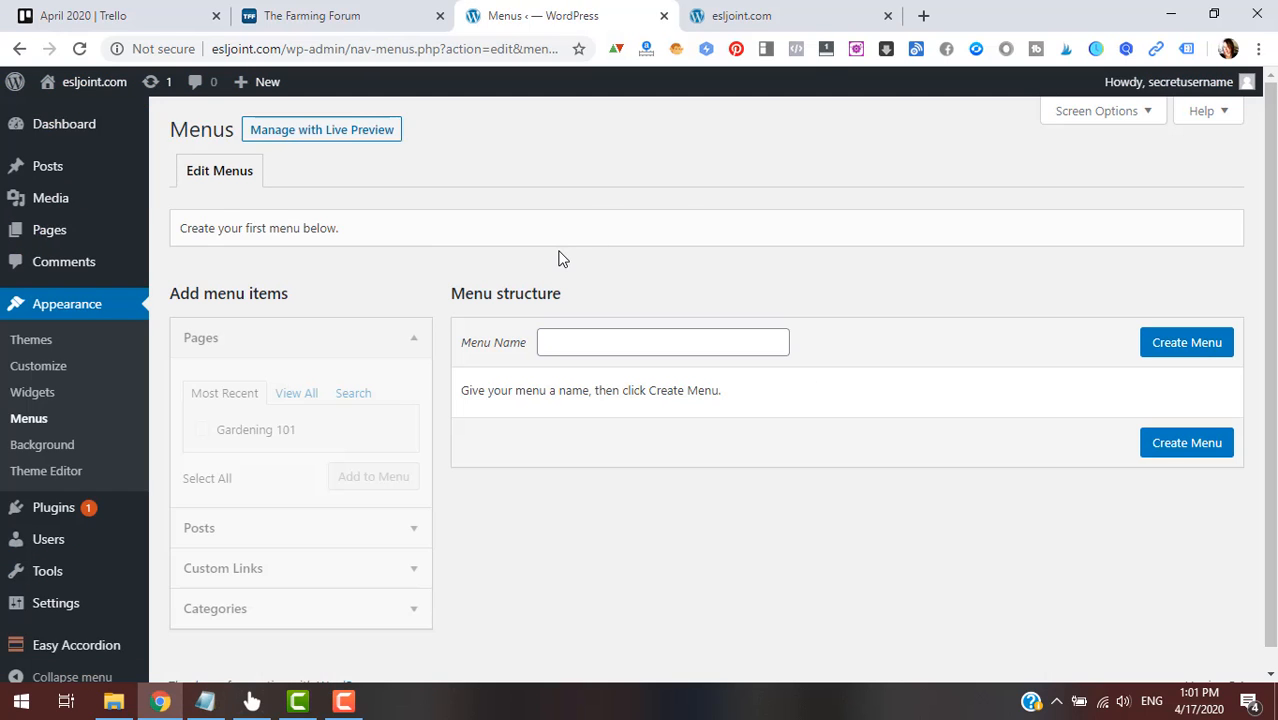
- Create a new navigation menu named "Top Navigation"
{"action": "scroll", "coordinate": [964, 548], "scroll_direction": "down", "scroll_amount": 1}
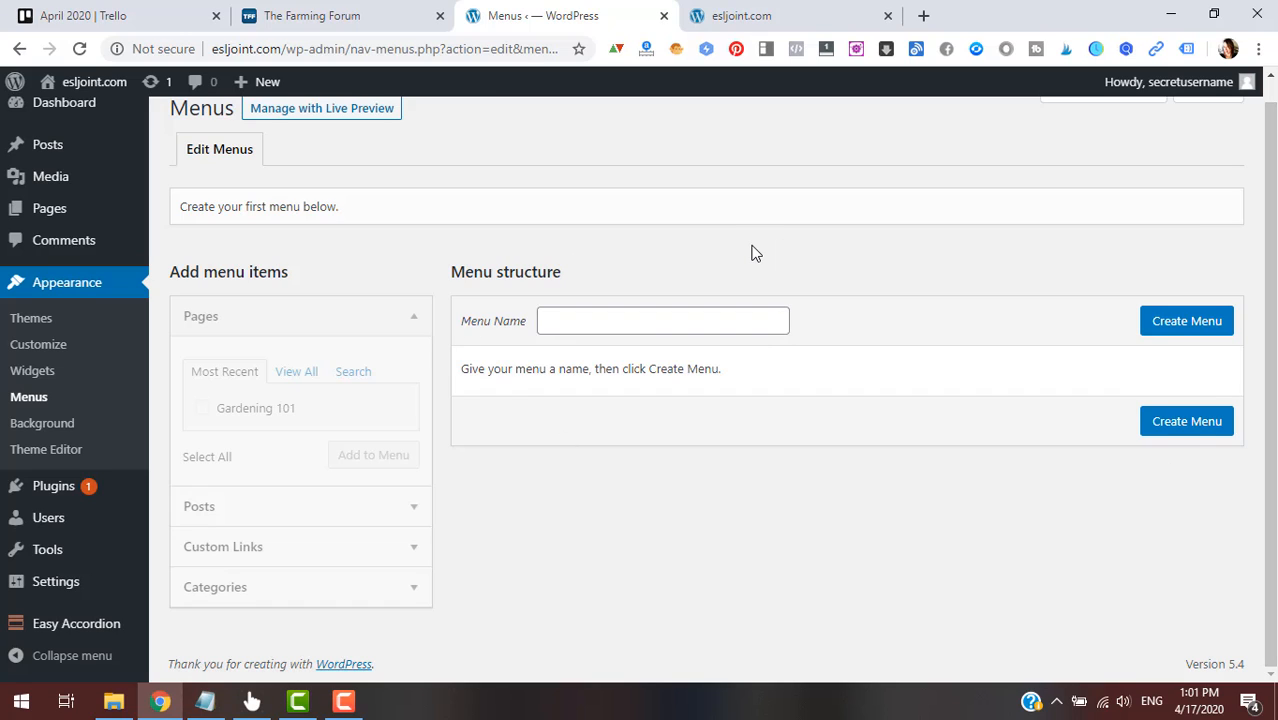
{"action": "left_click", "coordinate": [732, 328]}
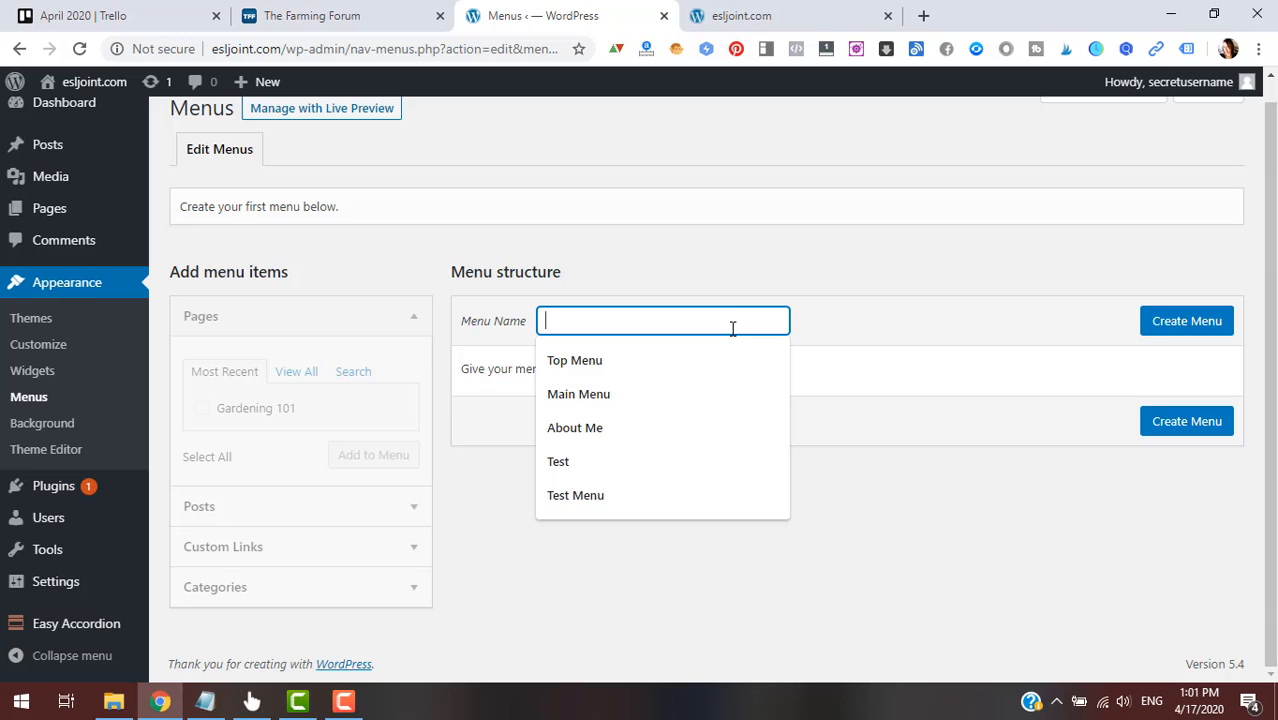
{"action": "type", "text": "Top"}
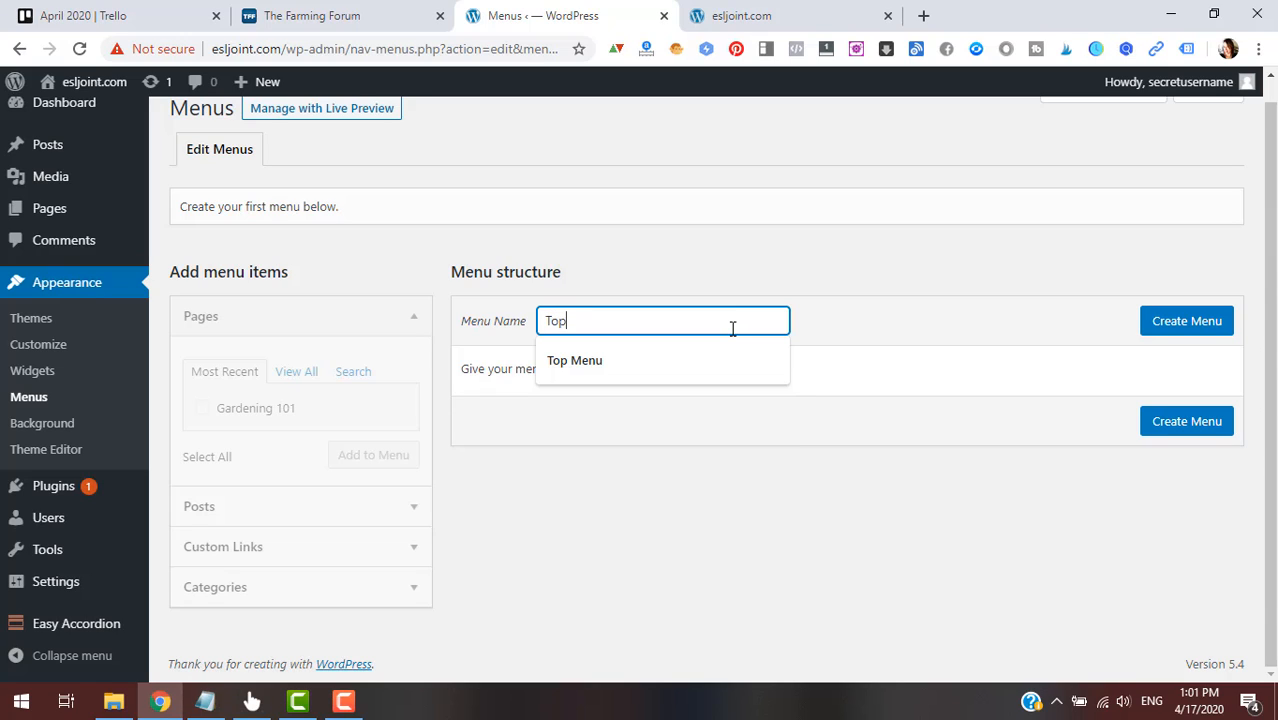
{"action": "type", "text": " Navigation"}
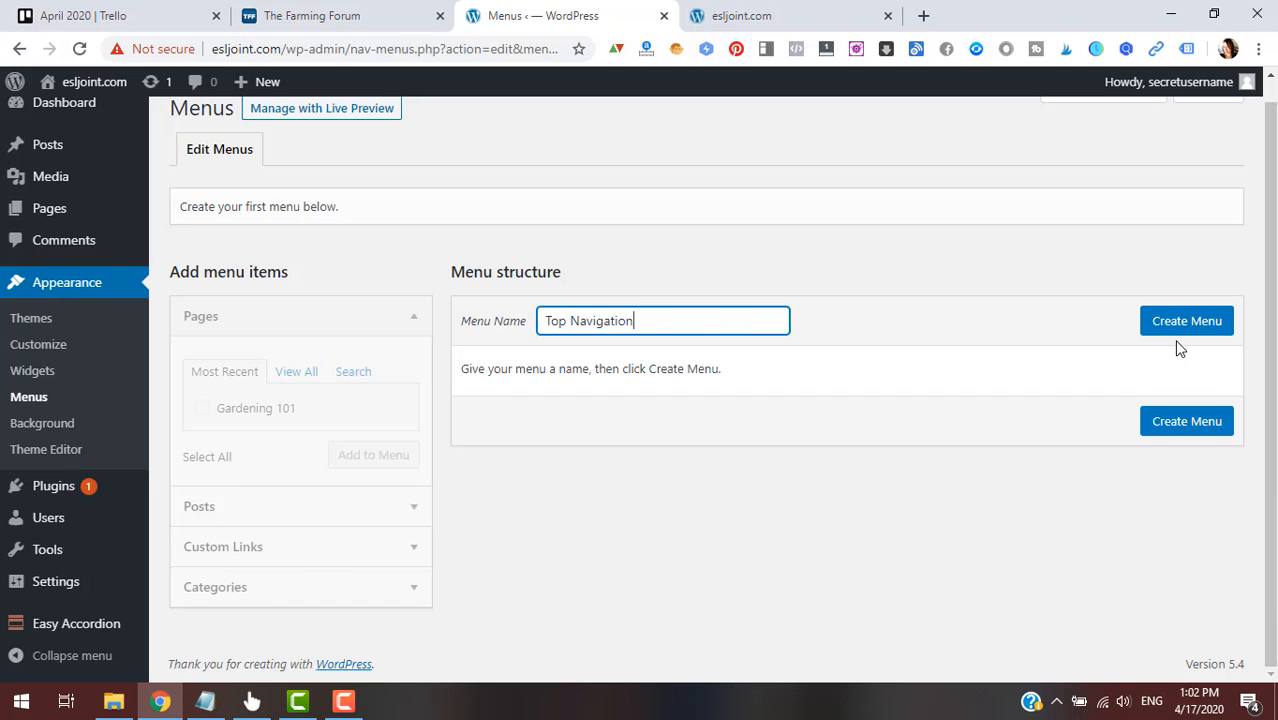
{"action": "left_click", "coordinate": [1210, 330]}
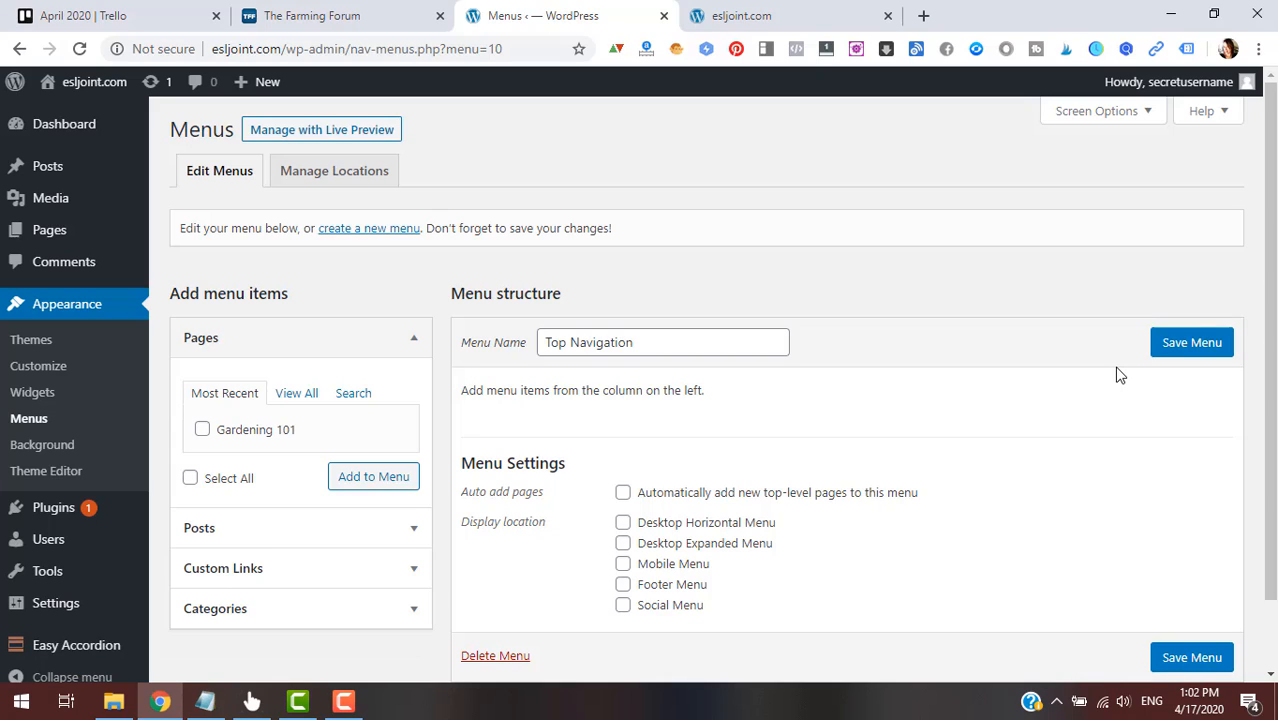
- Examine the item types that can be added to the menu: pages, posts, custom links and categories
{"action": "left_click", "coordinate": [382, 340]}
{"action": "scroll", "coordinate": [700, 400], "scroll_direction": "down", "scroll_amount": 1}
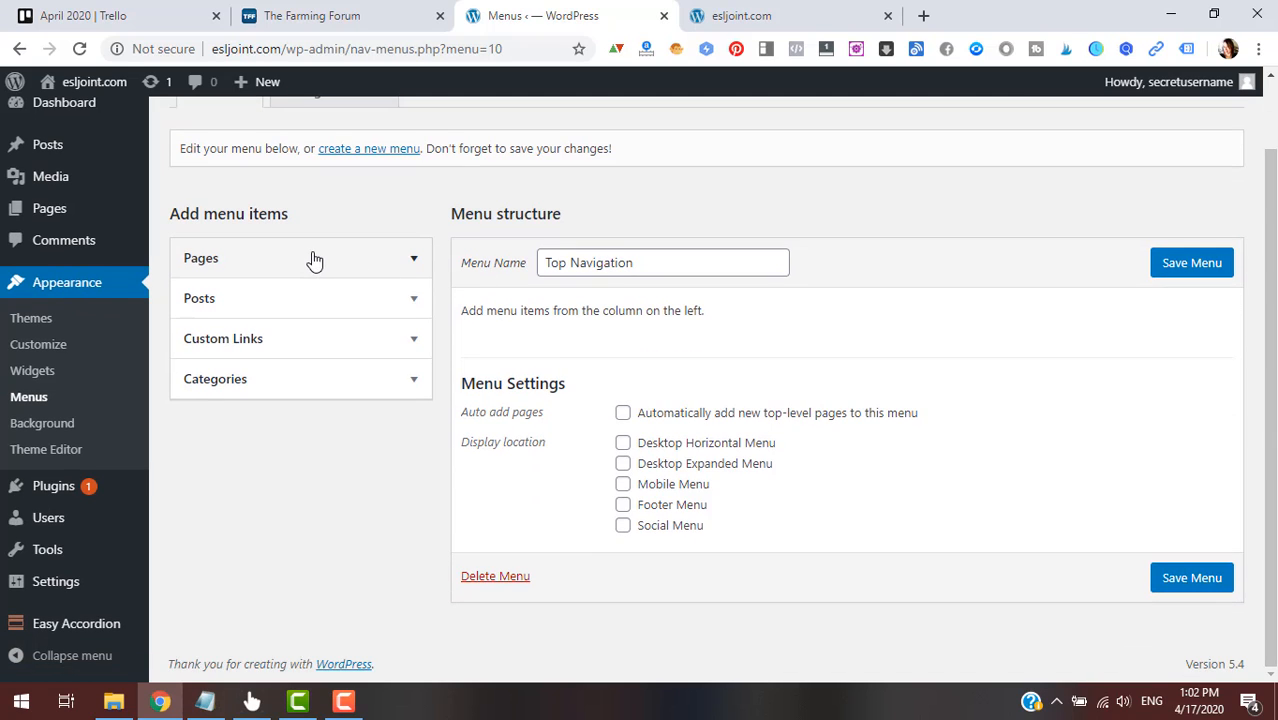
{"action": "left_click", "coordinate": [380, 264]}
{"action": "left_click", "coordinate": [370, 268]}
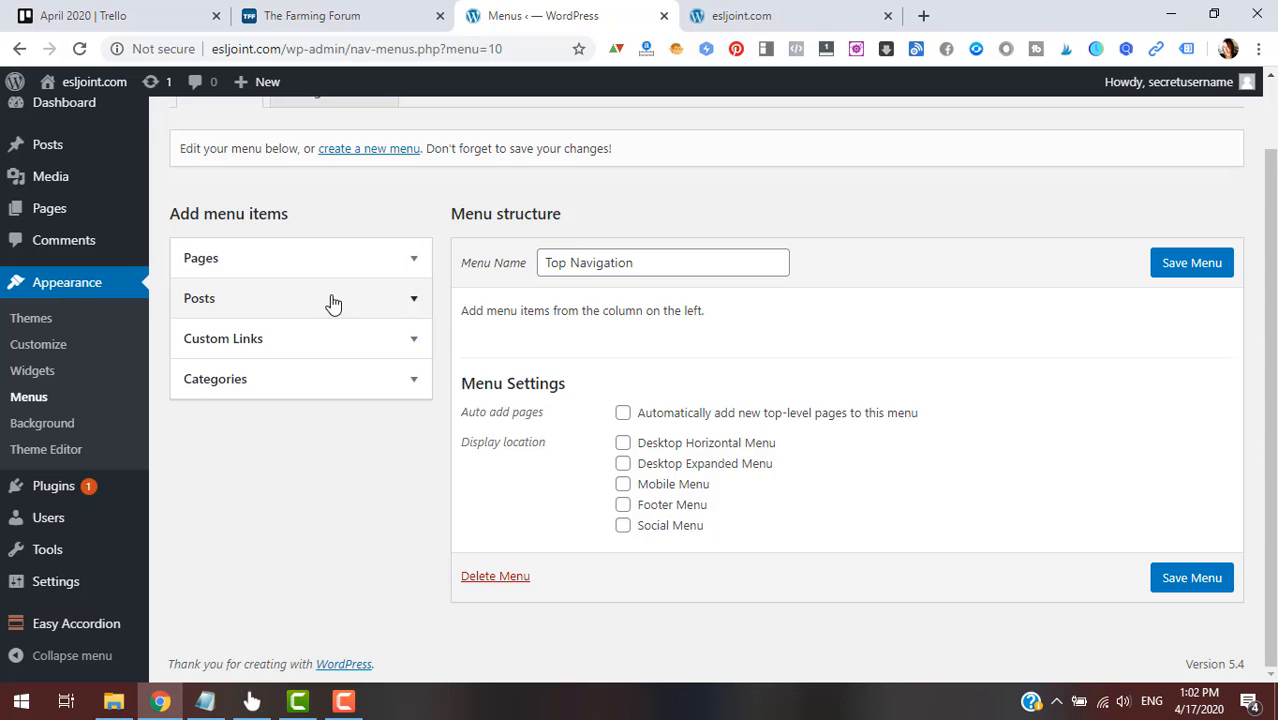
{"action": "left_click", "coordinate": [331, 302]}
{"action": "left_click", "coordinate": [413, 305]}
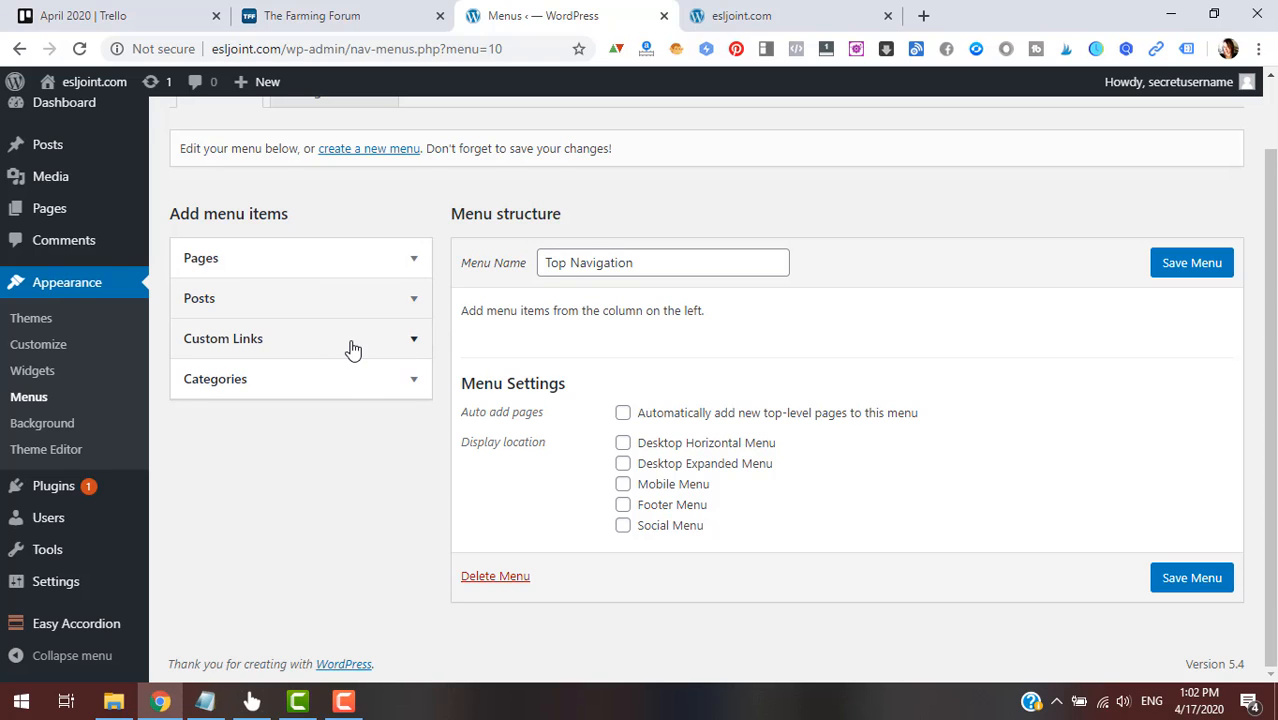
{"action": "left_click", "coordinate": [352, 345]}
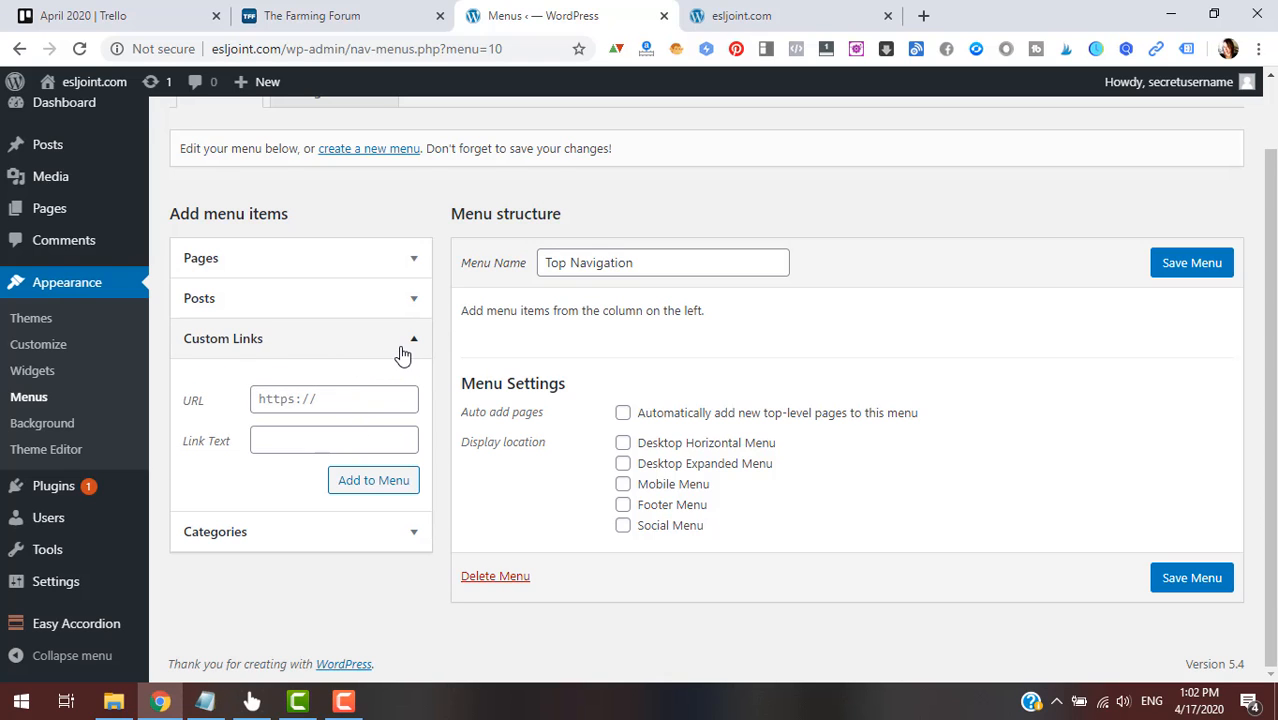
{"action": "left_click", "coordinate": [402, 350]}
{"action": "left_click", "coordinate": [259, 386]}
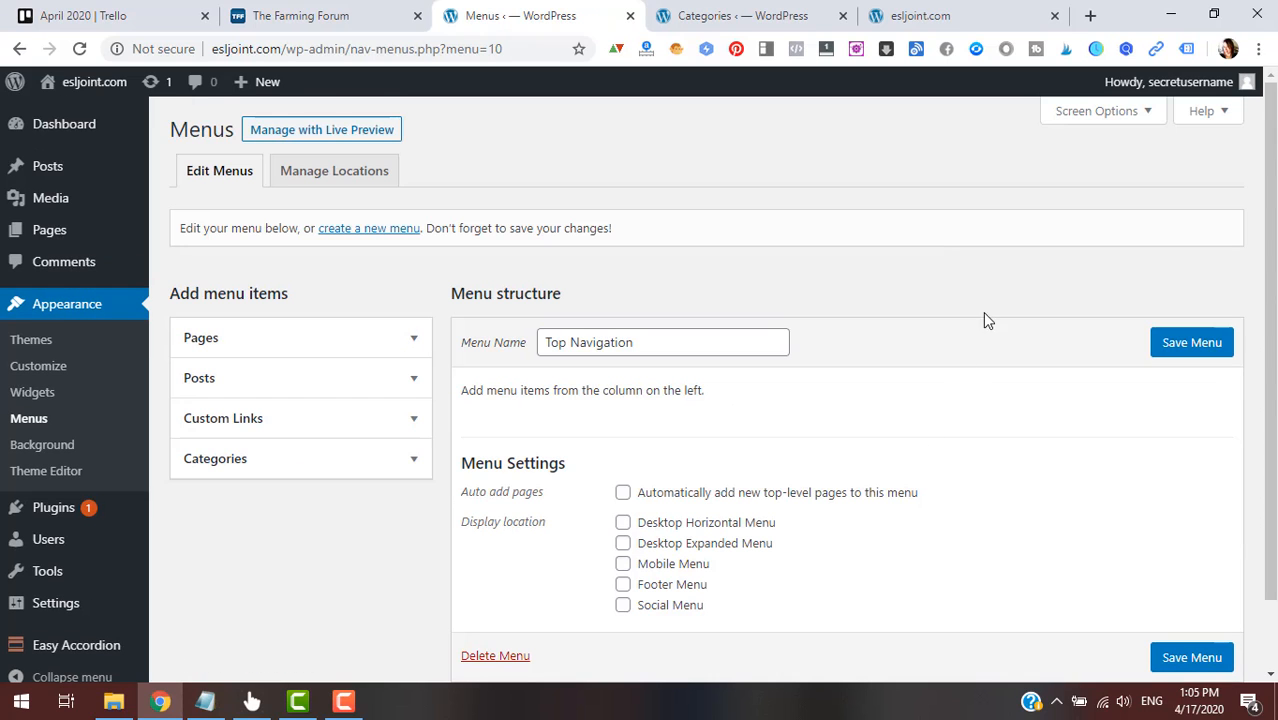
- Add the "Gardening 101" page to the Top Navigation menu
{"action": "scroll", "coordinate": [1133, 309], "scroll_direction": "down", "scroll_amount": 1}
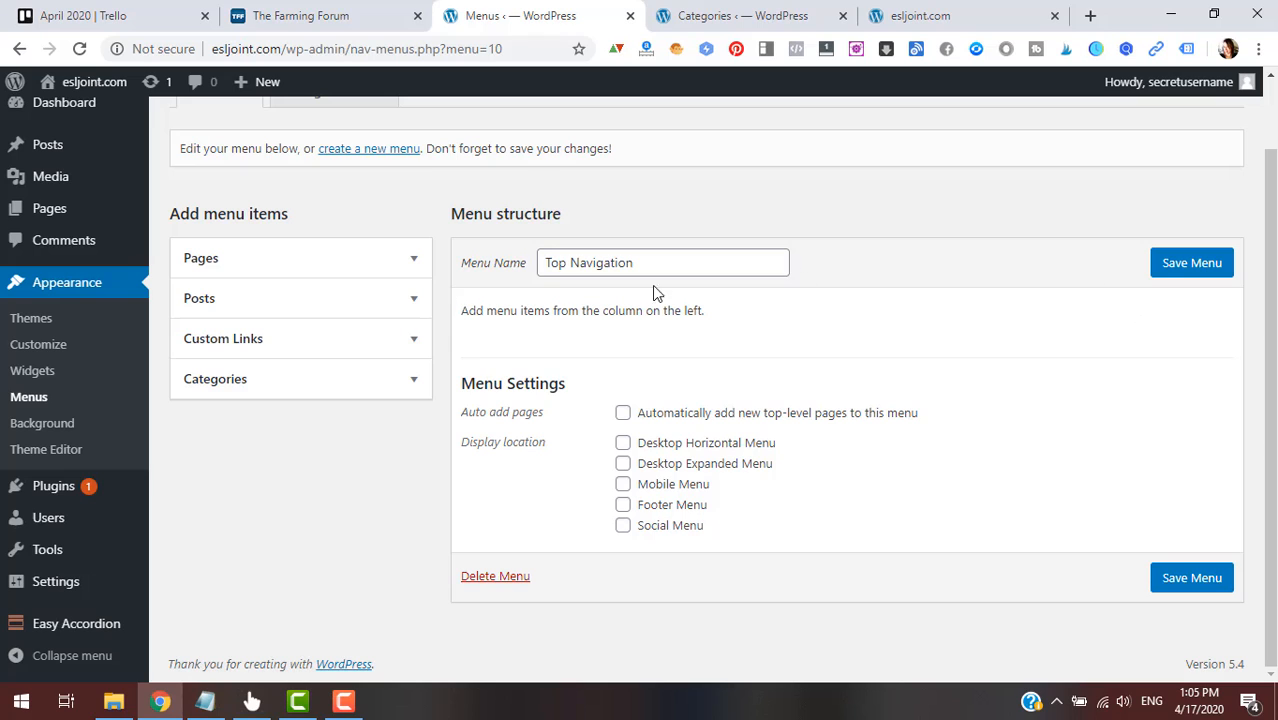
{"action": "left_click", "coordinate": [1185, 266]}
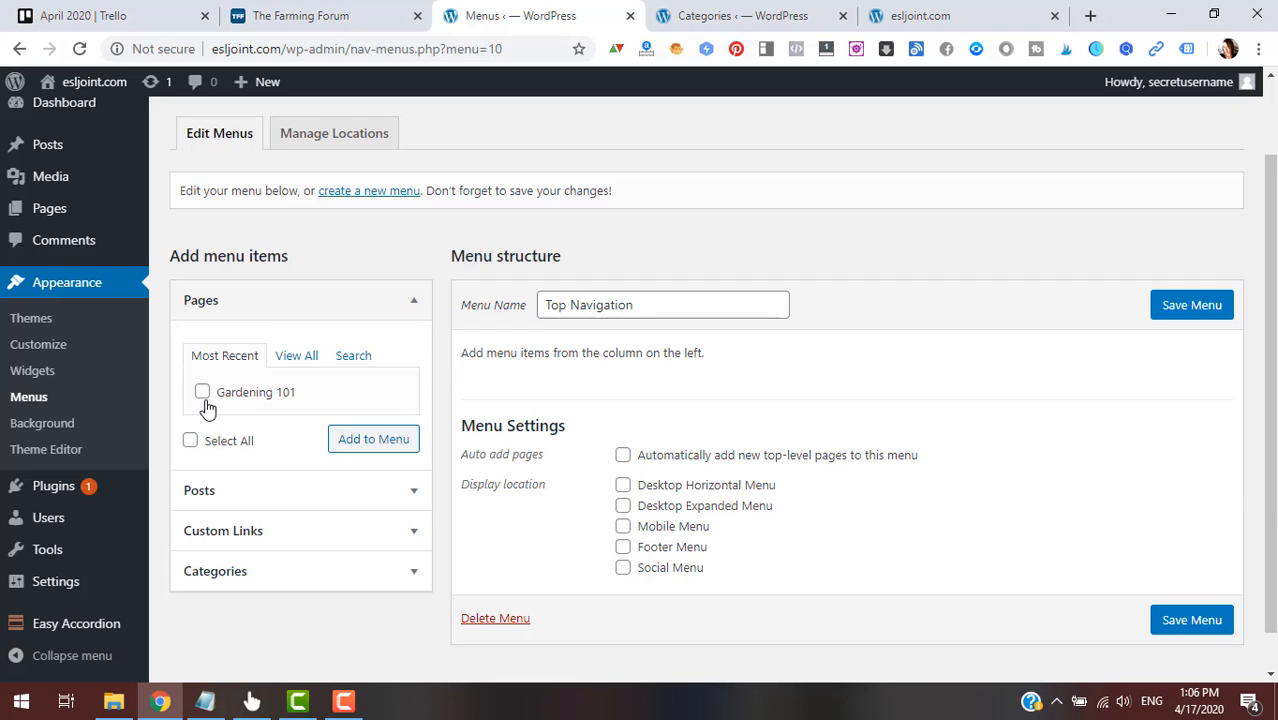
{"action": "left_click", "coordinate": [203, 393]}
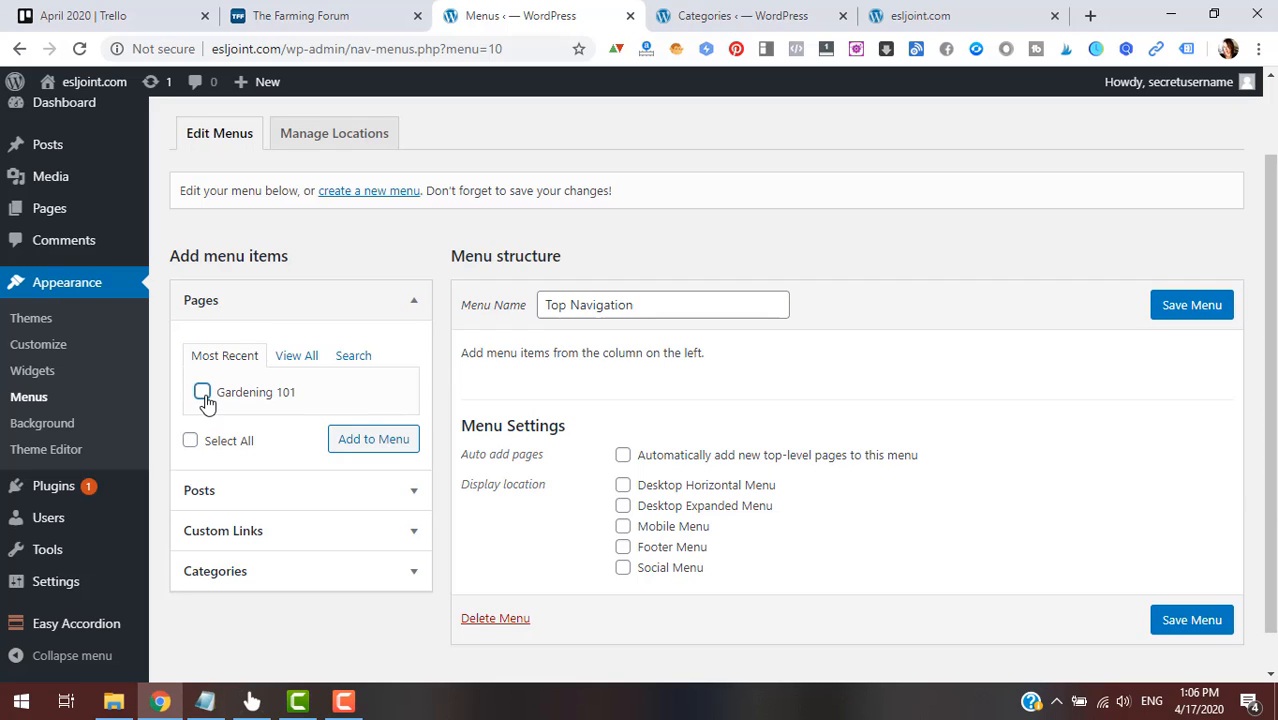
{"action": "left_click", "coordinate": [395, 438]}
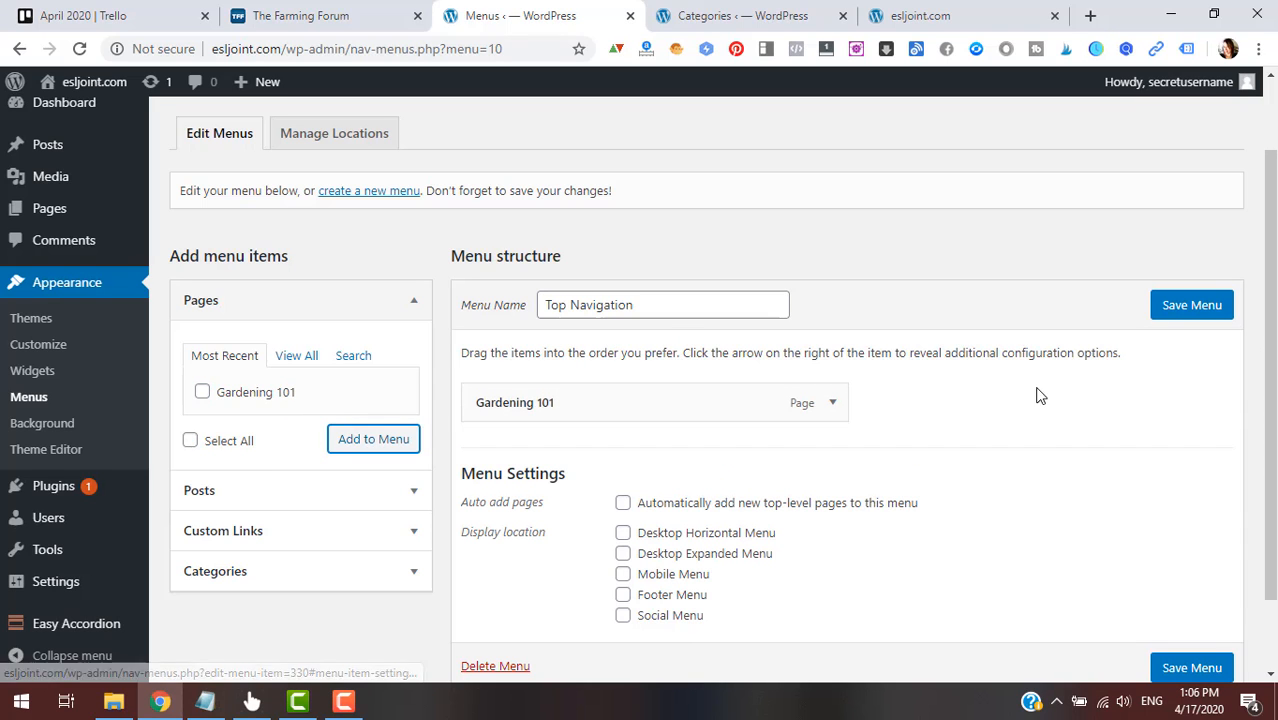
{"action": "left_click", "coordinate": [416, 303]}
- Add the "How to Grow Potatoes" post to the Top Navigation menu
{"action": "scroll", "coordinate": [422, 260], "scroll_direction": "down", "scroll_amount": 1}
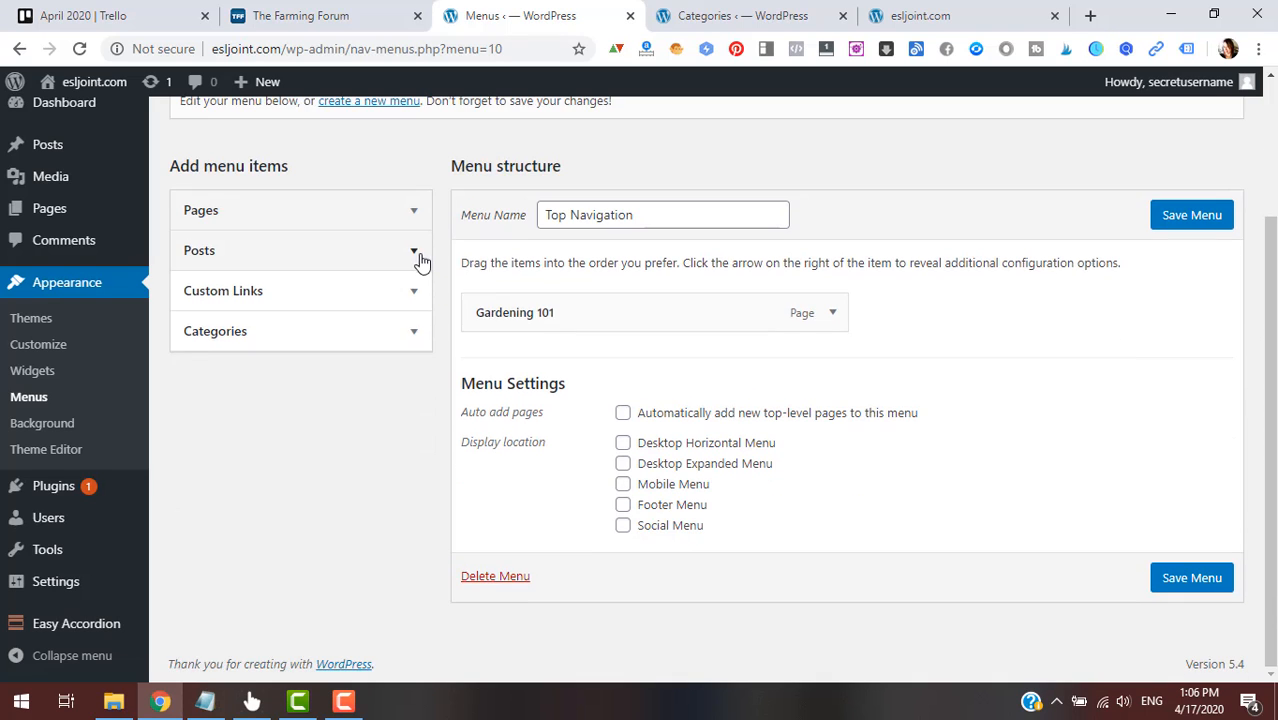
{"action": "left_click", "coordinate": [418, 252]}
{"action": "left_click_drag", "start_coordinate": [415, 355], "coordinate": [422, 410]}
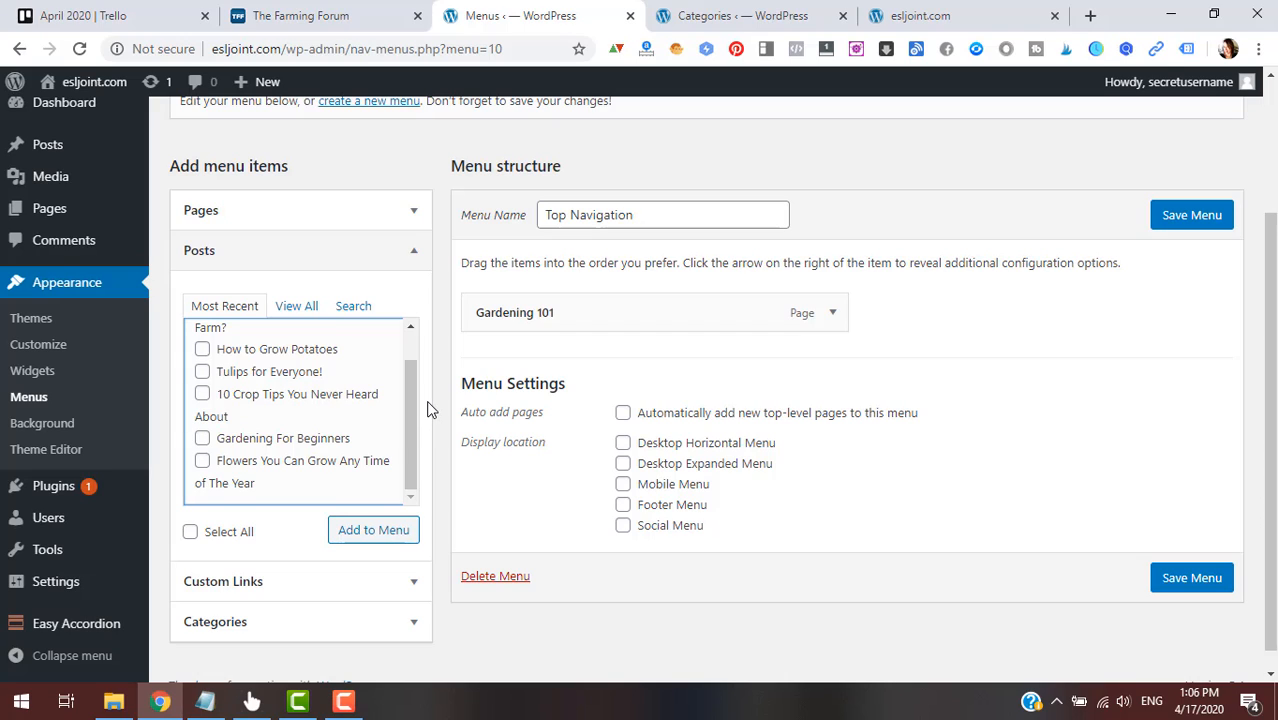
{"action": "left_click", "coordinate": [203, 350]}
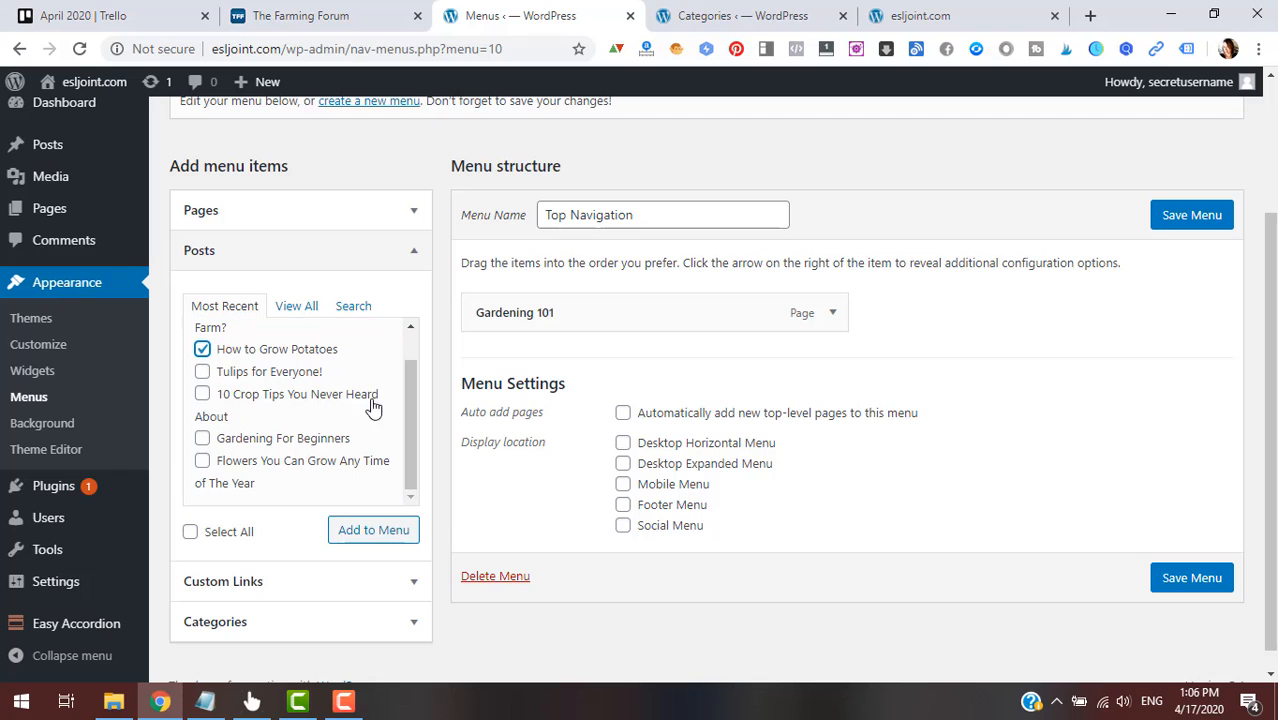
{"action": "left_click", "coordinate": [386, 529]}
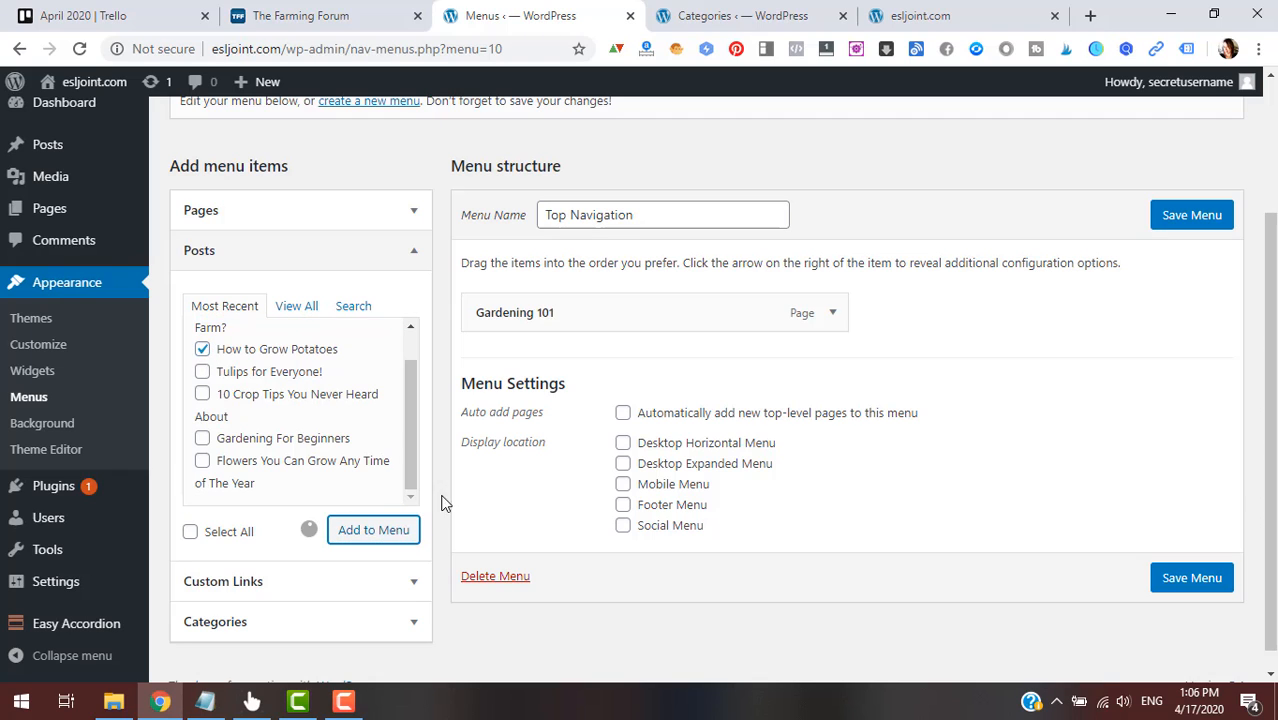
{"action": "left_click", "coordinate": [412, 251]}
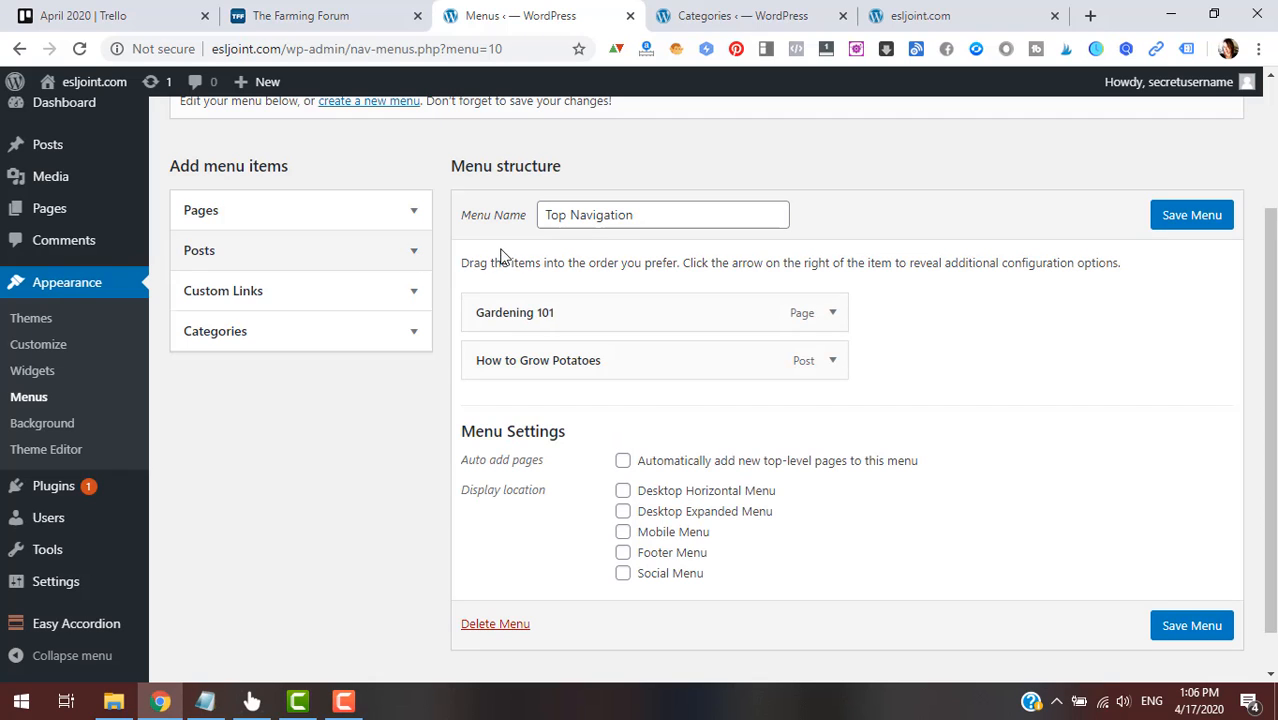
- Add the "Flowers" category to the Top Navigation menu
{"action": "left_click", "coordinate": [414, 336]}
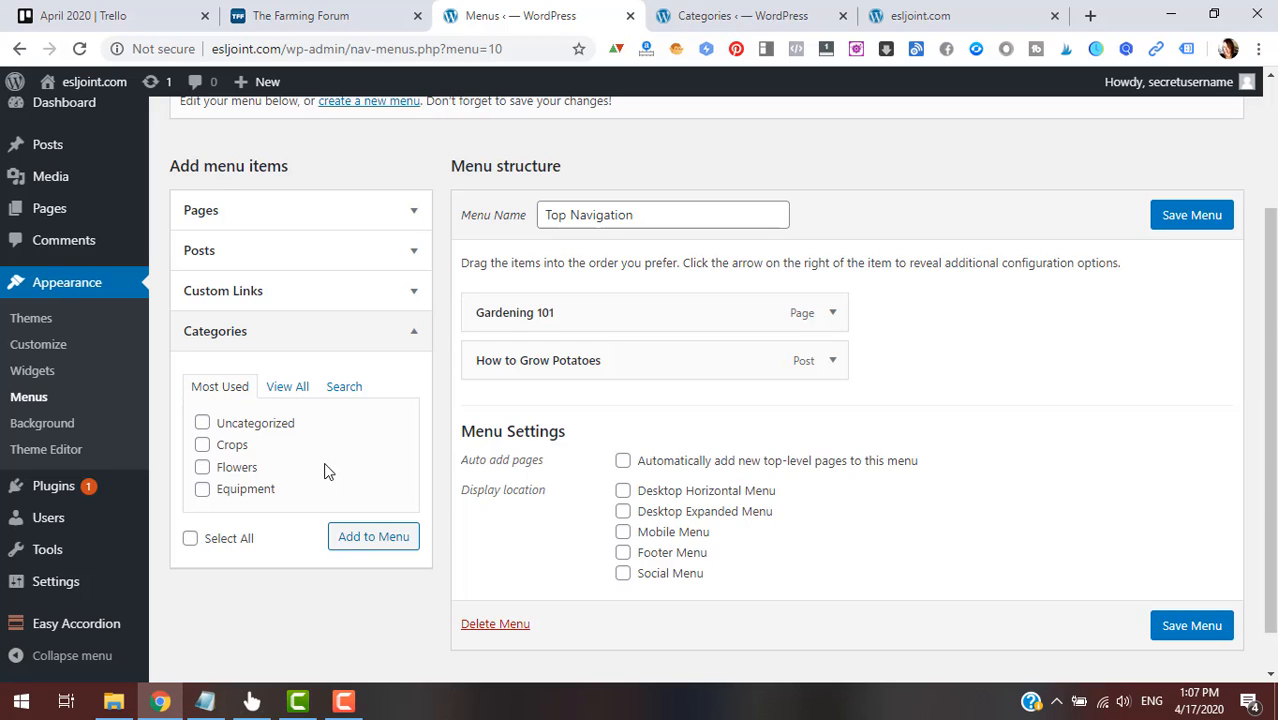
{"action": "left_click", "coordinate": [203, 468]}
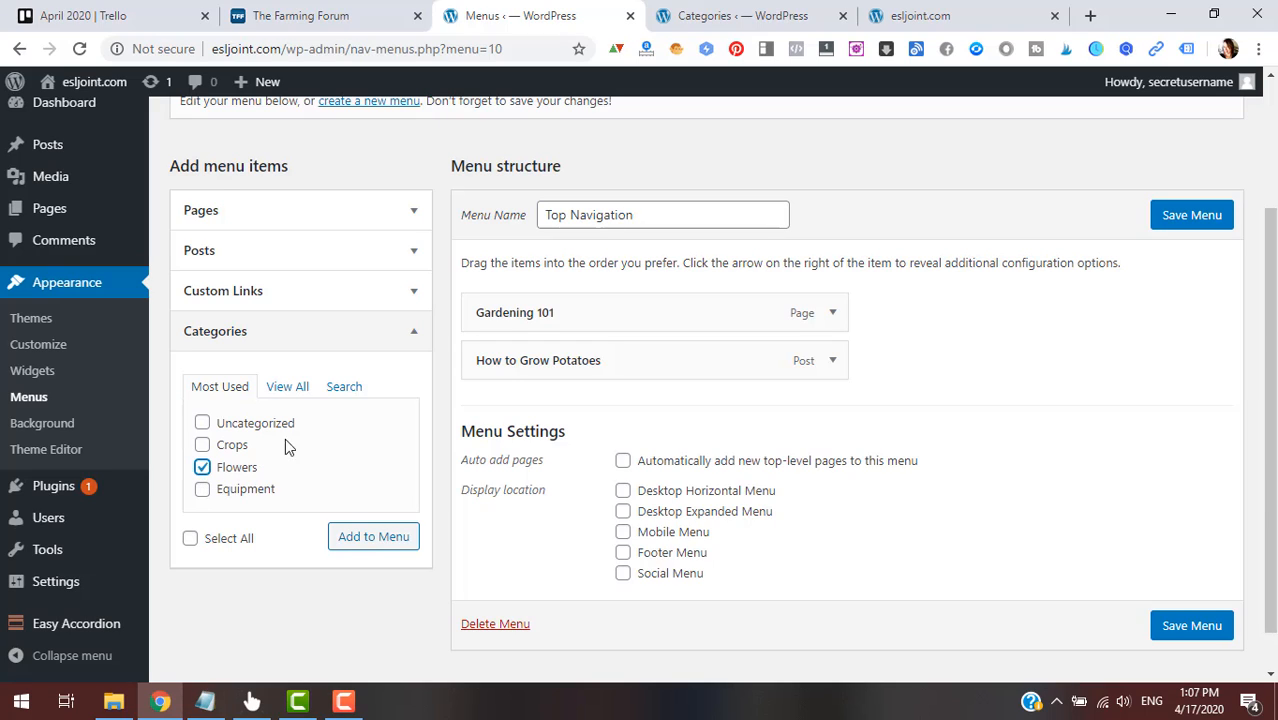
{"action": "left_click", "coordinate": [369, 539]}
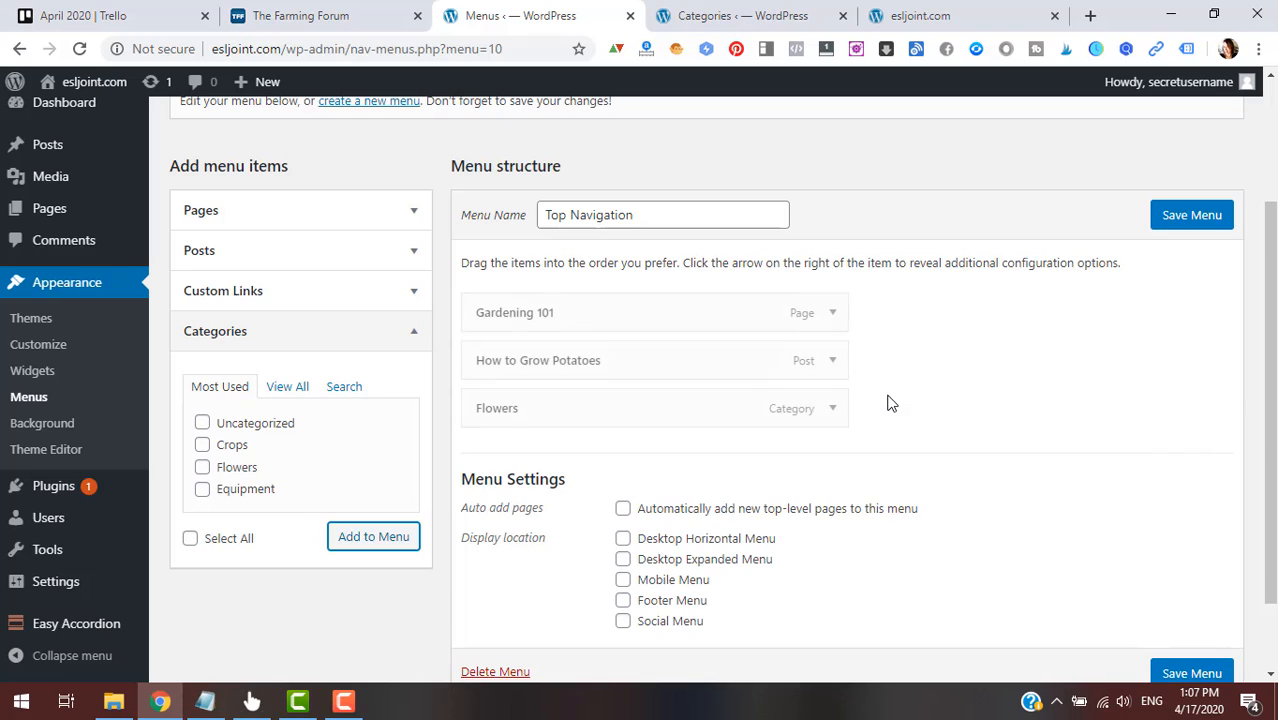
{"action": "left_click", "coordinate": [416, 334]}
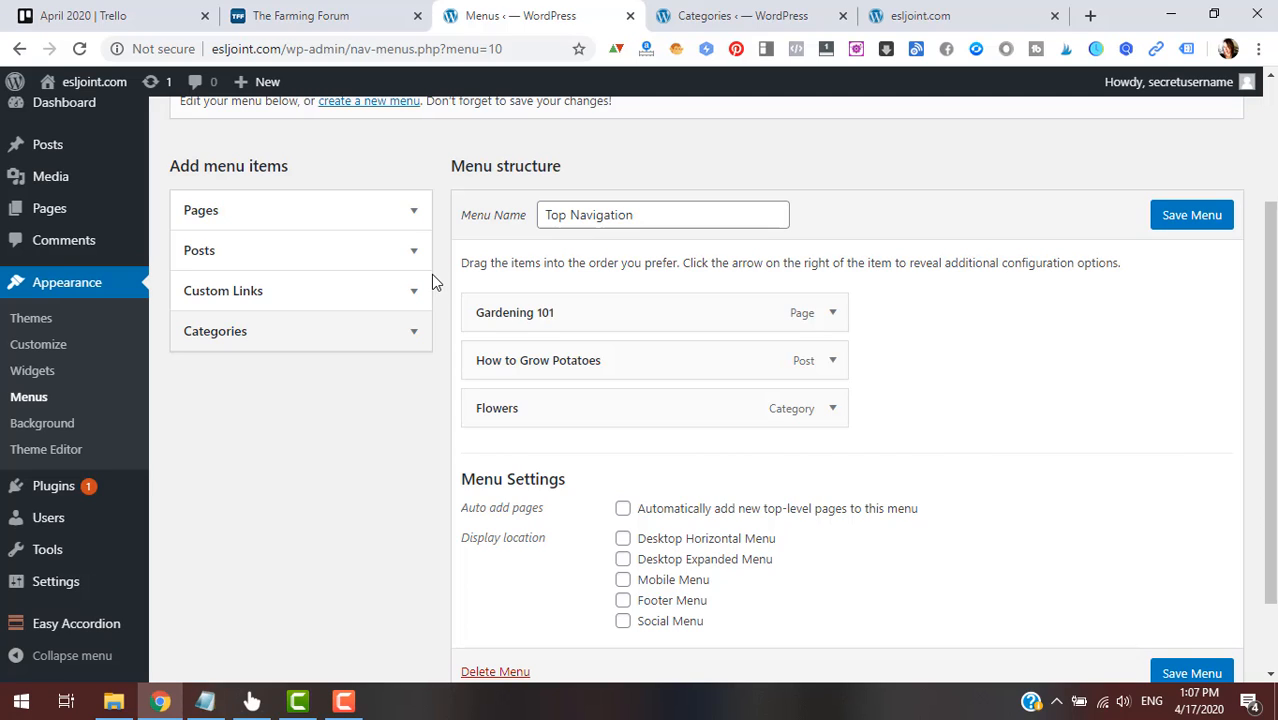
- Add a custom link to The Farming Forum's index page with the link text "Community" to the menu
{"action": "left_click", "coordinate": [356, 10]}
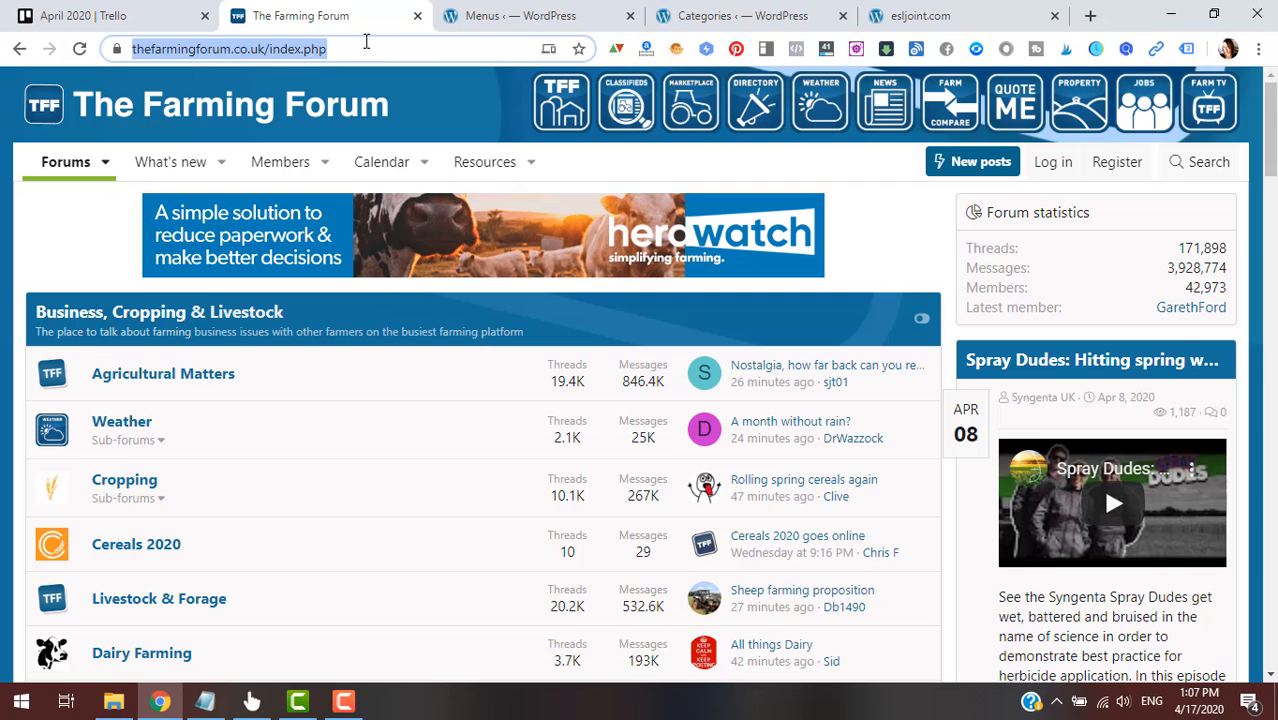
{"action": "left_click", "coordinate": [518, 16]}
{"action": "left_click", "coordinate": [398, 298]}
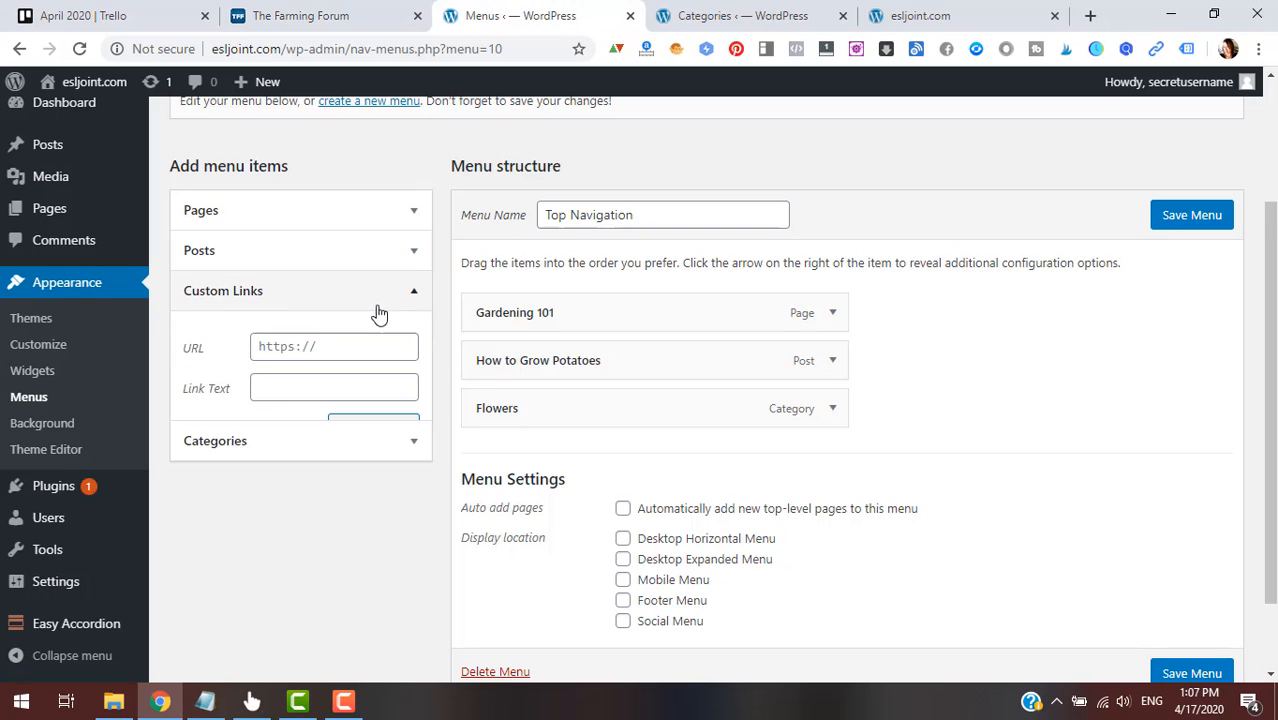
{"action": "left_click", "coordinate": [359, 354]}
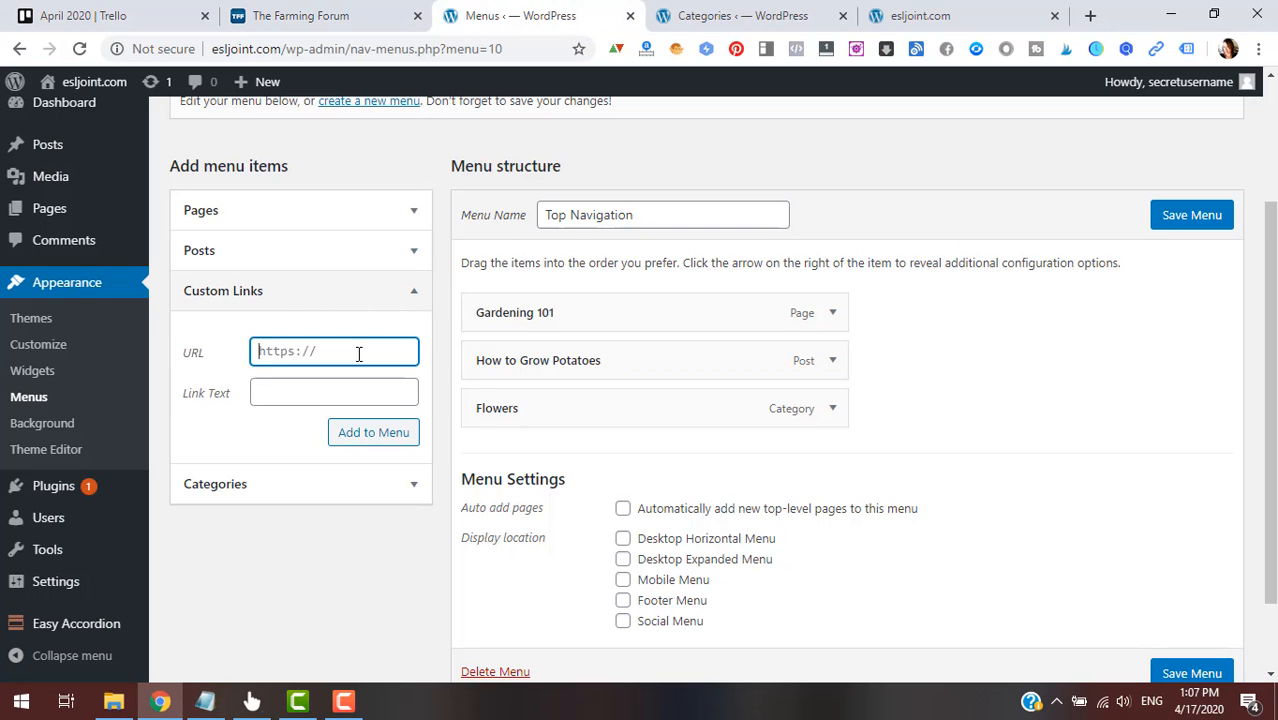
{"action": "key", "text": "ctrl+v"}
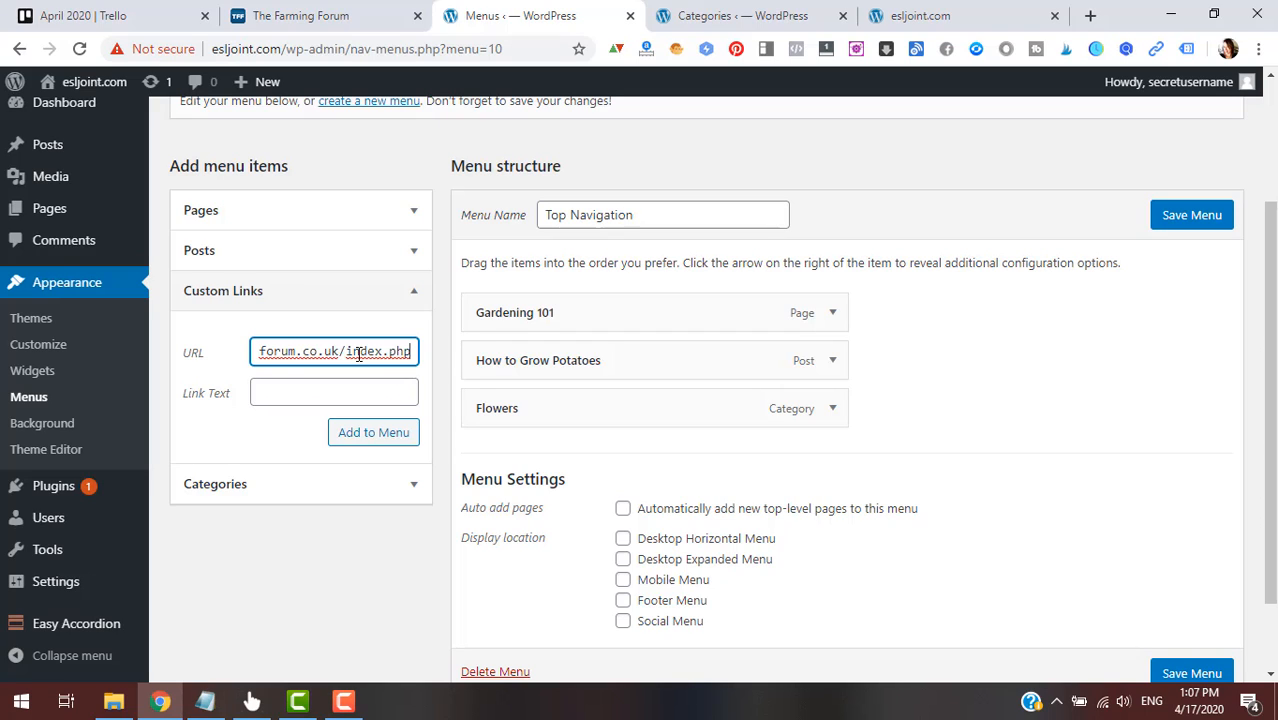
{"action": "left_click", "coordinate": [398, 392]}
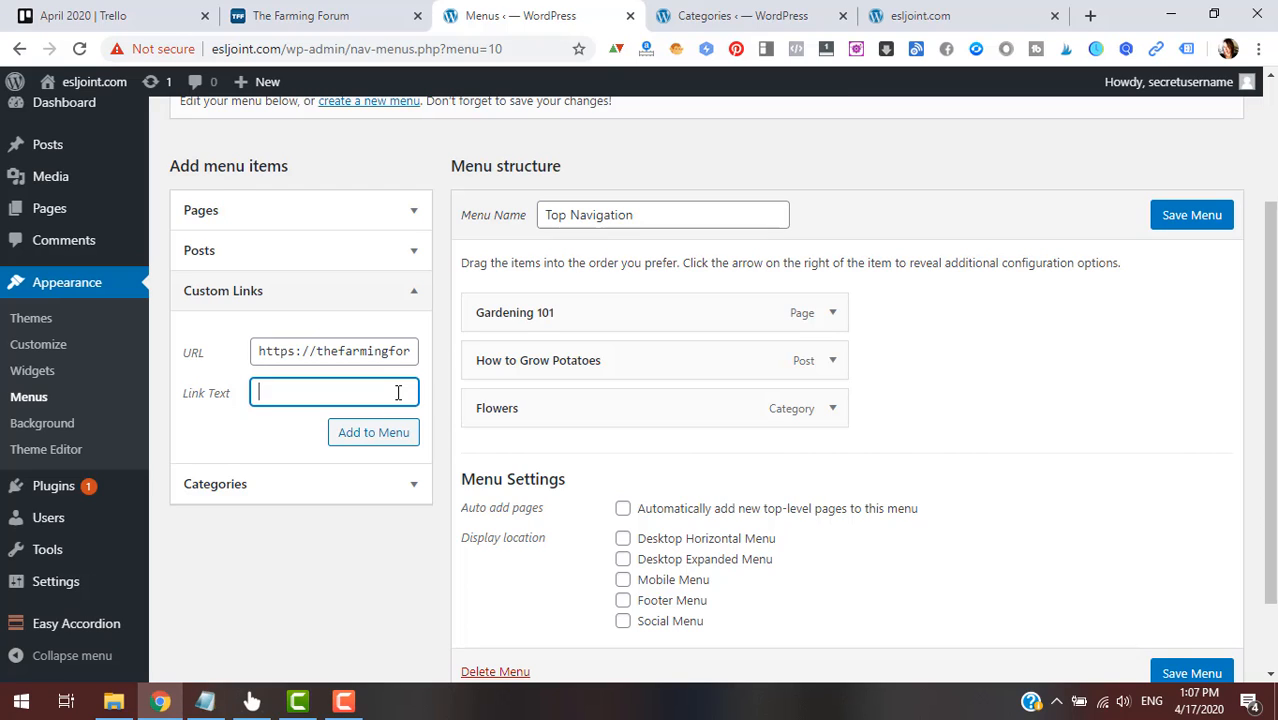
{"action": "type", "text": "Community"}
{"action": "left_click", "coordinate": [405, 436]}
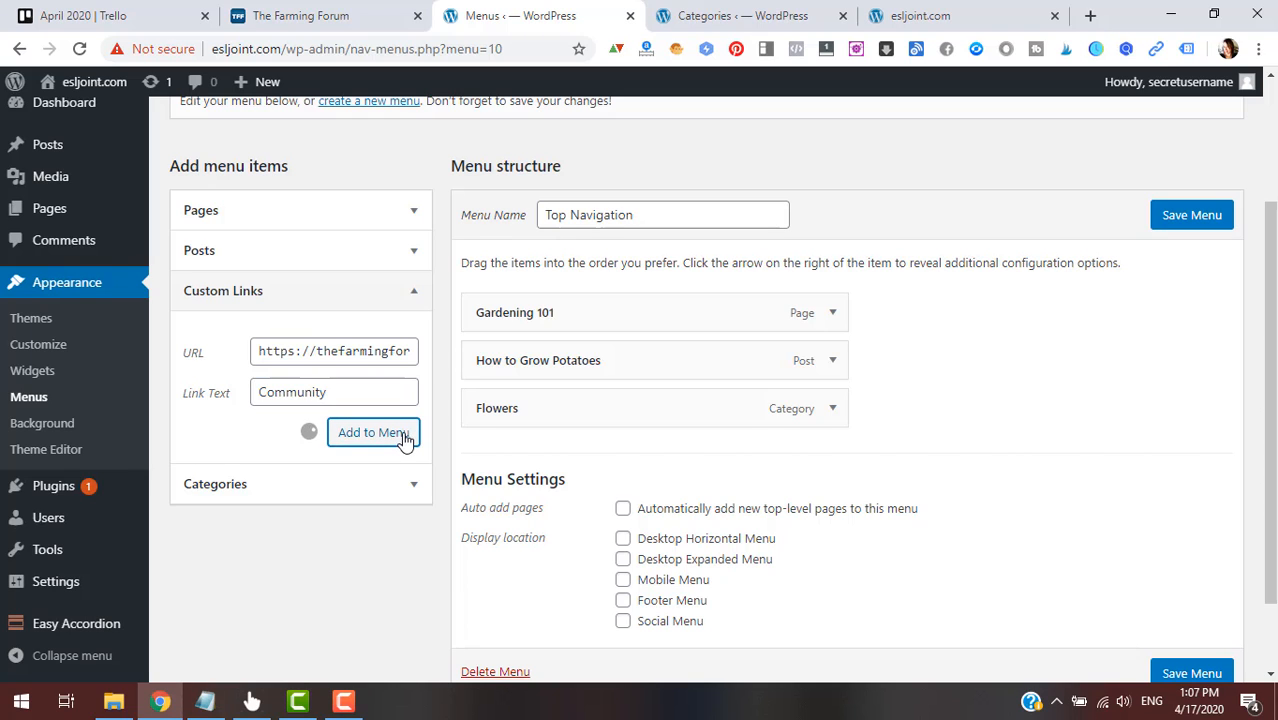
{"action": "left_click", "coordinate": [386, 288]}
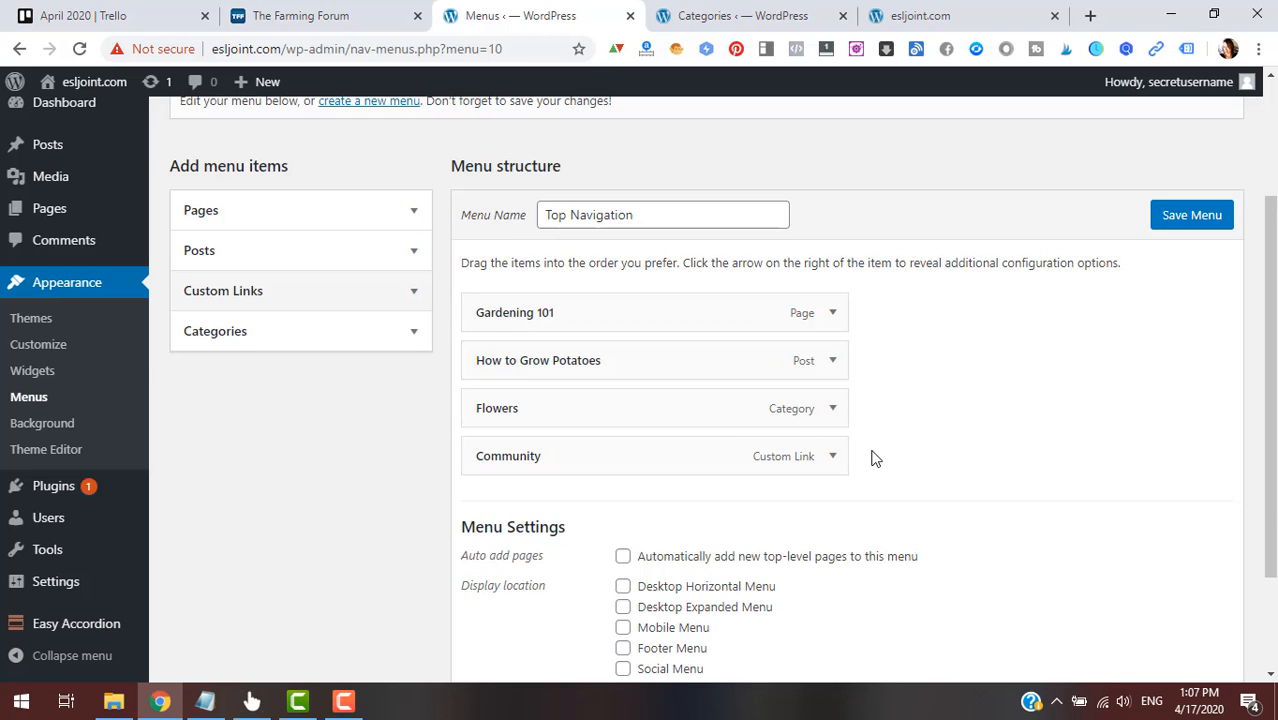
- Try placing Community directly below Gardening 101 and How to Grow Potatoes last, and restore the original item order
{"action": "left_click_drag", "start_coordinate": [782, 440], "coordinate": [684, 361]}
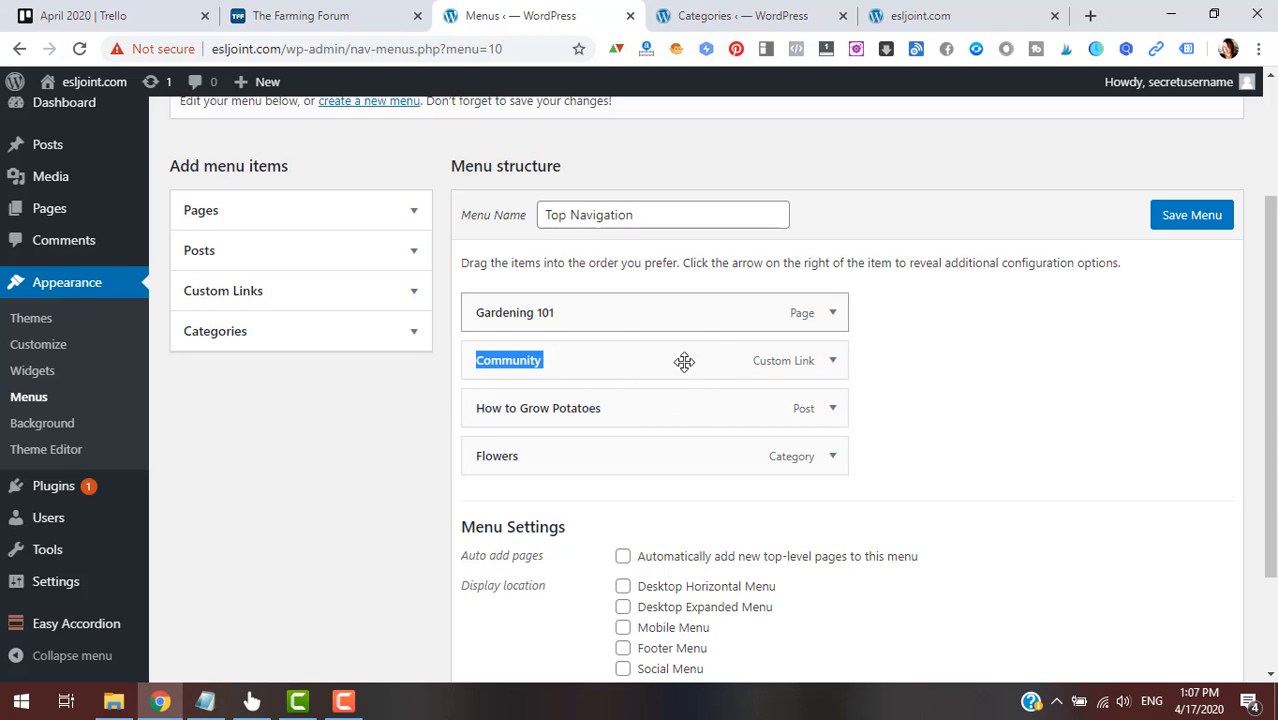
{"action": "left_click_drag", "start_coordinate": [670, 409], "coordinate": [790, 450]}
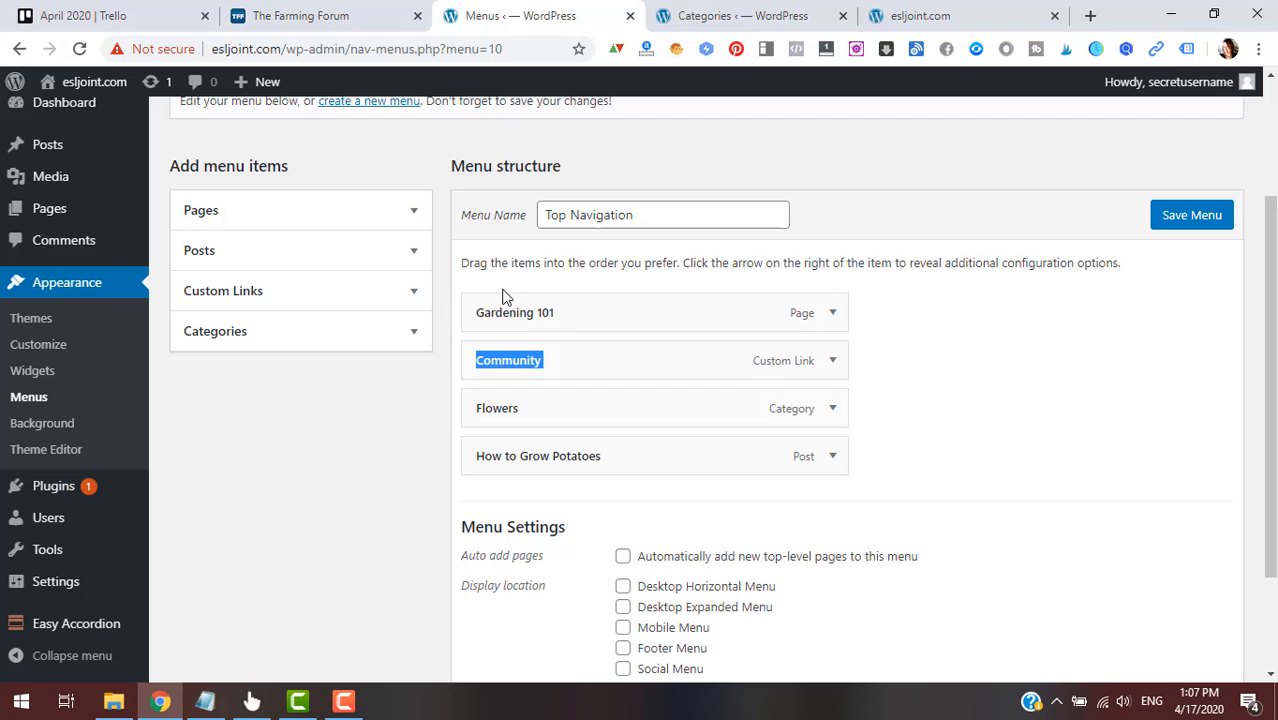
{"action": "left_click", "coordinate": [934, 349]}
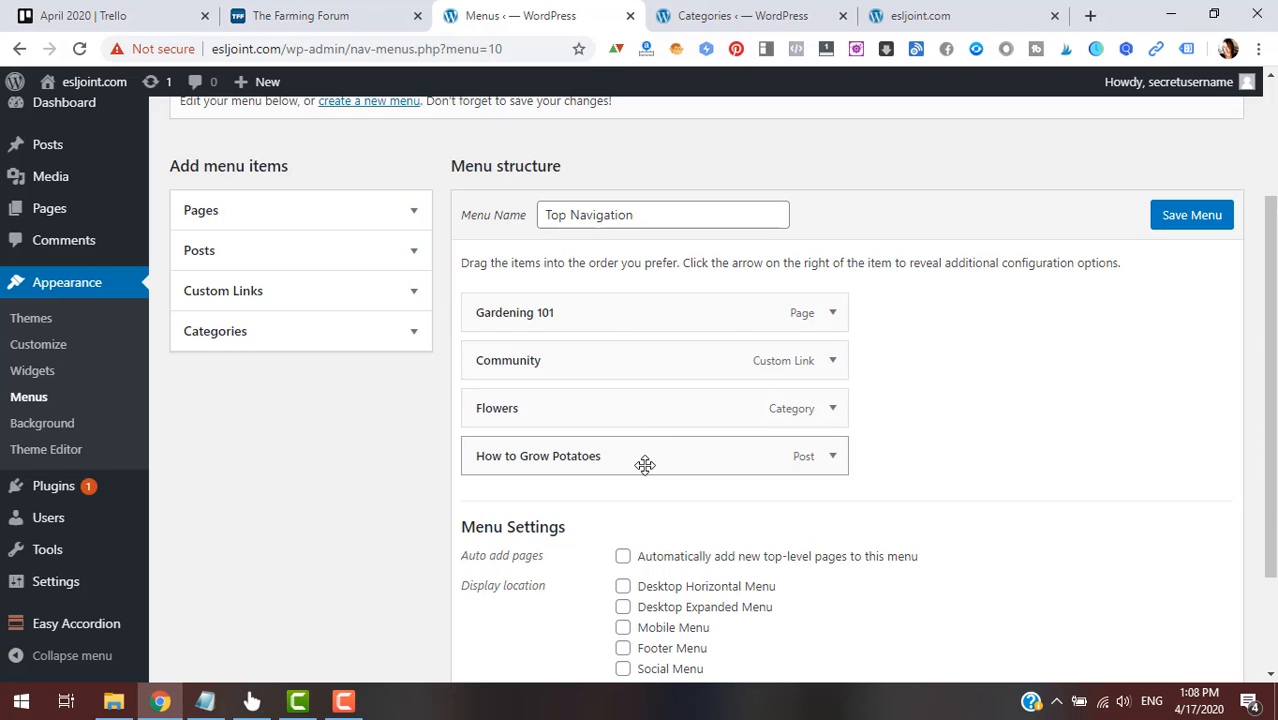
{"action": "left_click_drag", "start_coordinate": [642, 461], "coordinate": [645, 410]}
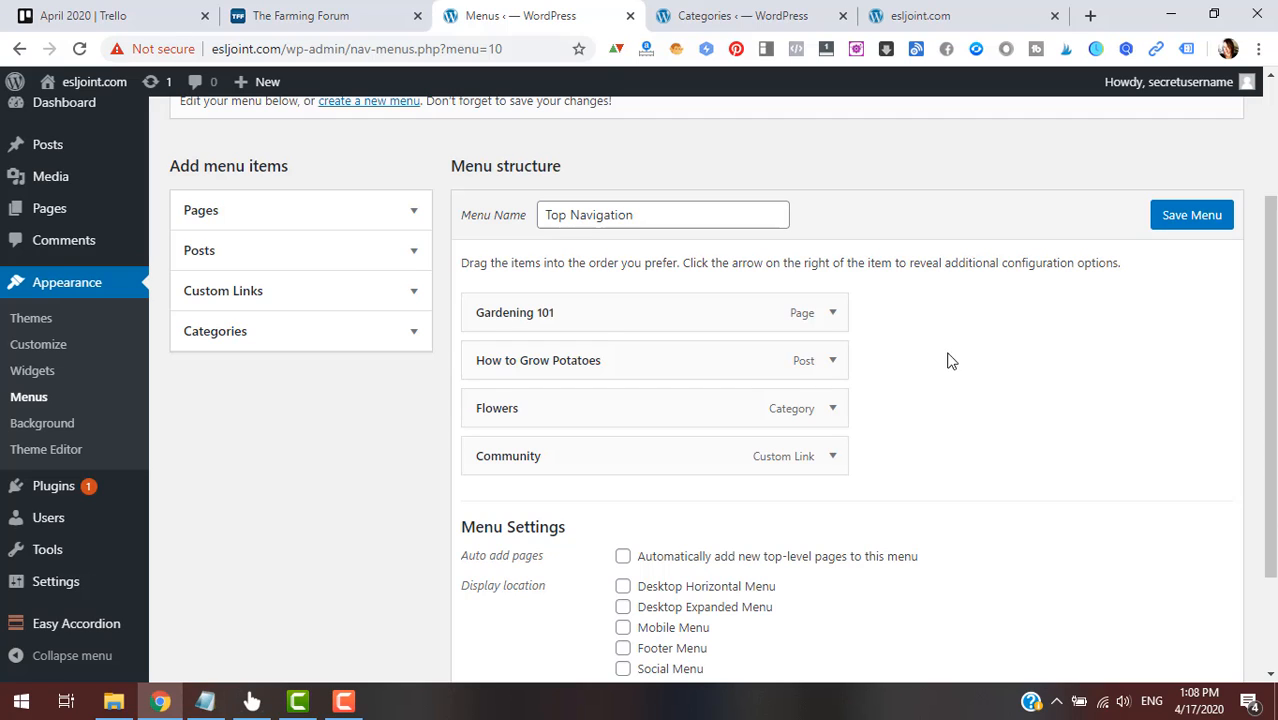
- Try nesting How to Grow Potatoes as a sub item of Gardening 101, and return it to the top level
{"action": "mouse_move", "coordinate": [608, 360]}
{"action": "left_mouse_down"}
{"action": "mouse_move", "coordinate": [656, 357]}
{"action": "mouse_move", "coordinate": [625, 375]}
{"action": "left_mouse_up"}
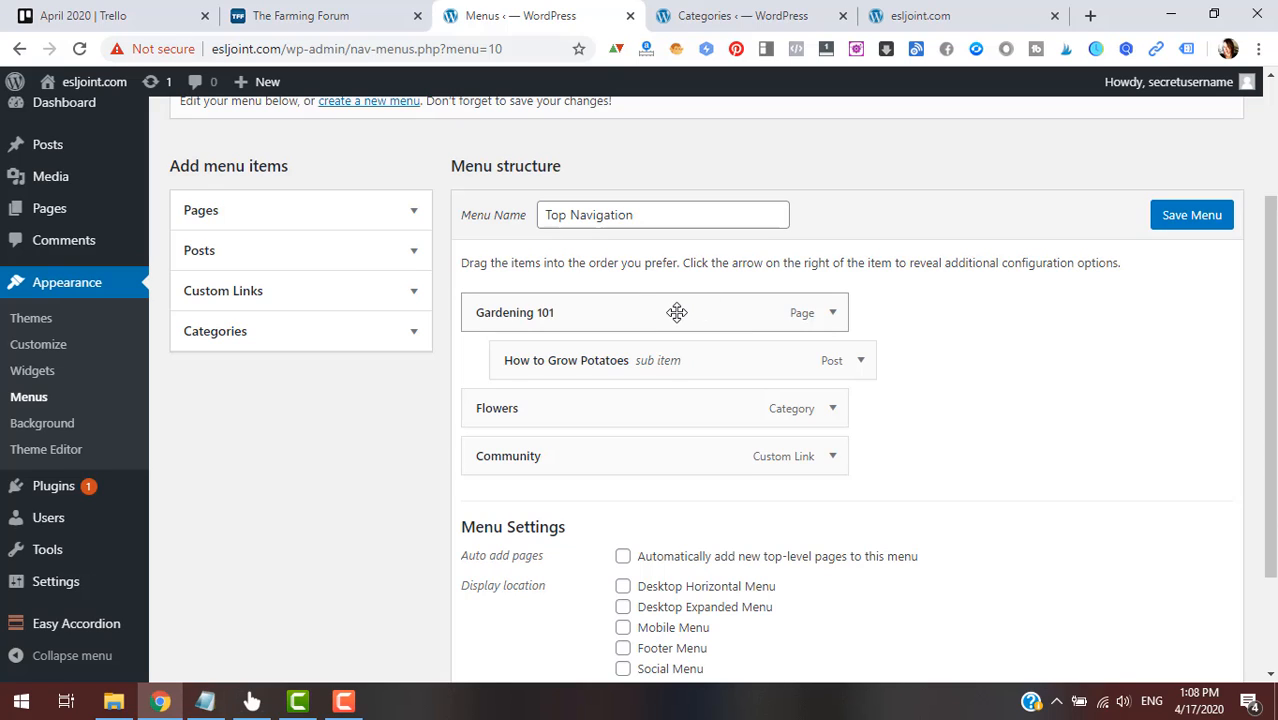
{"action": "left_click_drag", "start_coordinate": [692, 362], "coordinate": [663, 363]}
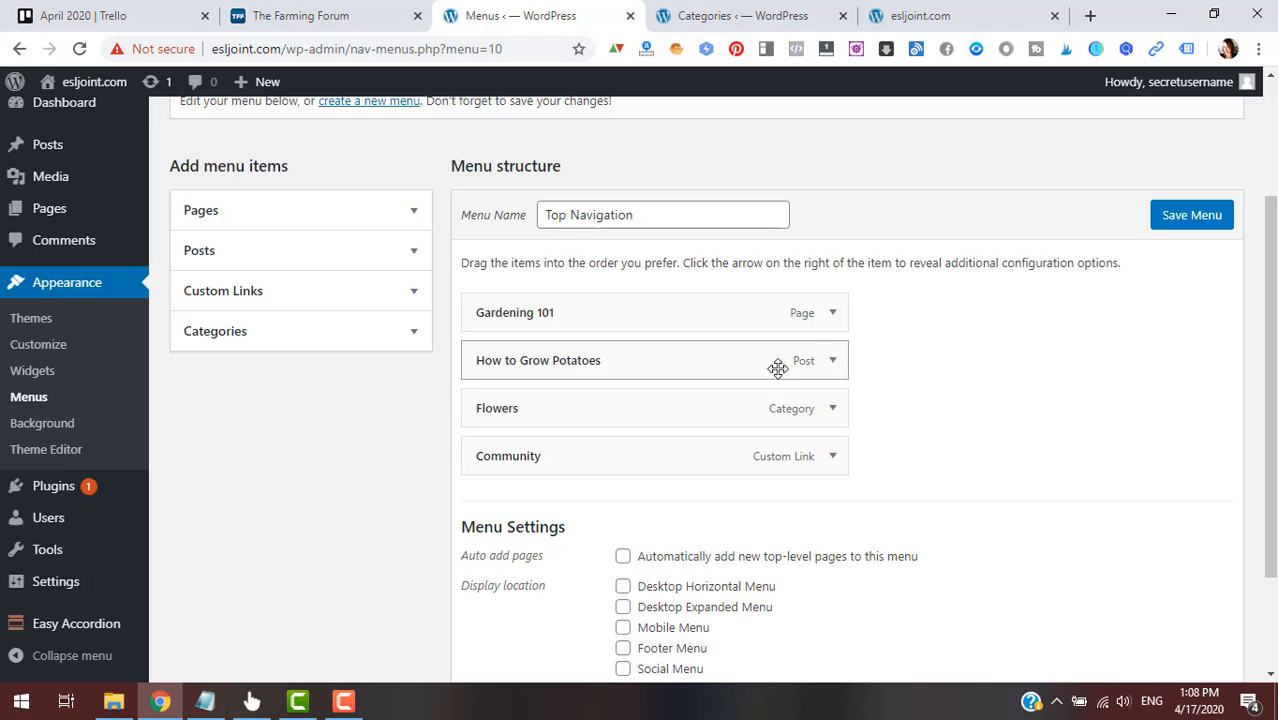
- Save the Top Navigation menu with its four items
{"action": "scroll", "coordinate": [1155, 354], "scroll_direction": "down", "scroll_amount": 1}
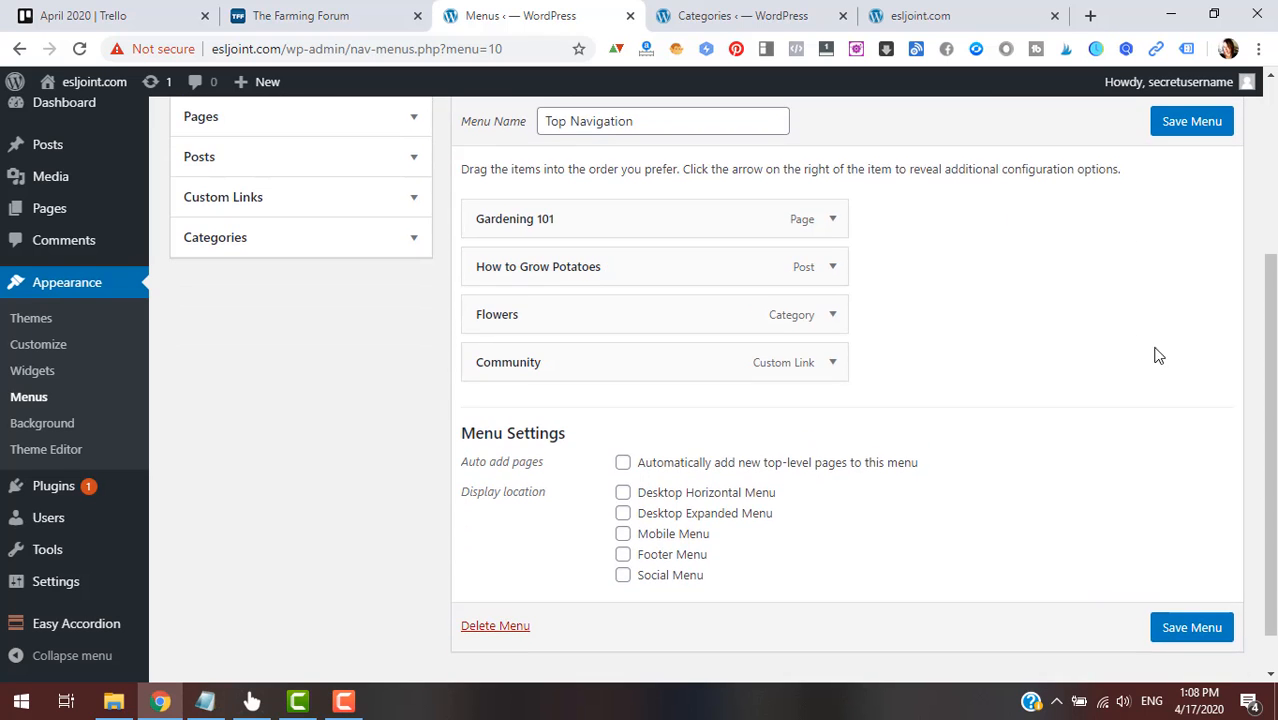
{"action": "scroll", "coordinate": [1080, 375], "scroll_direction": "up", "scroll_amount": 2}
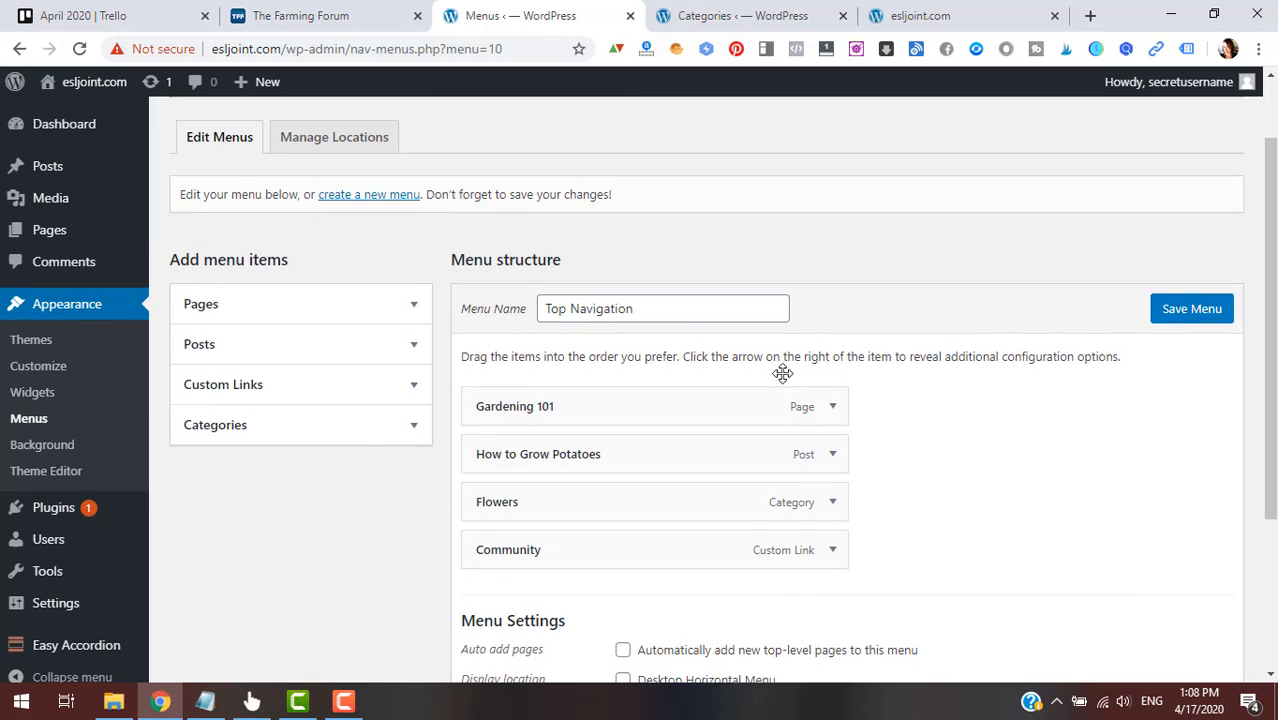
{"action": "left_click", "coordinate": [1213, 318]}
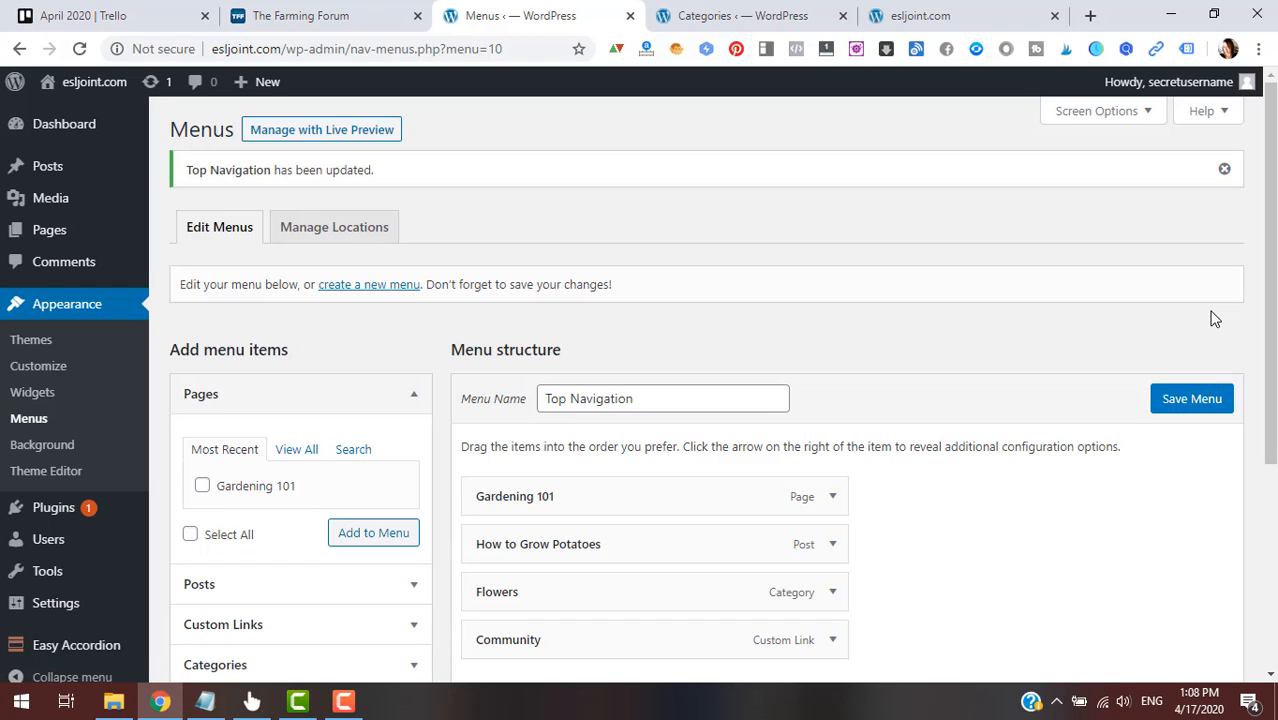
{"action": "scroll", "coordinate": [1110, 320], "scroll_direction": "down", "scroll_amount": 1}
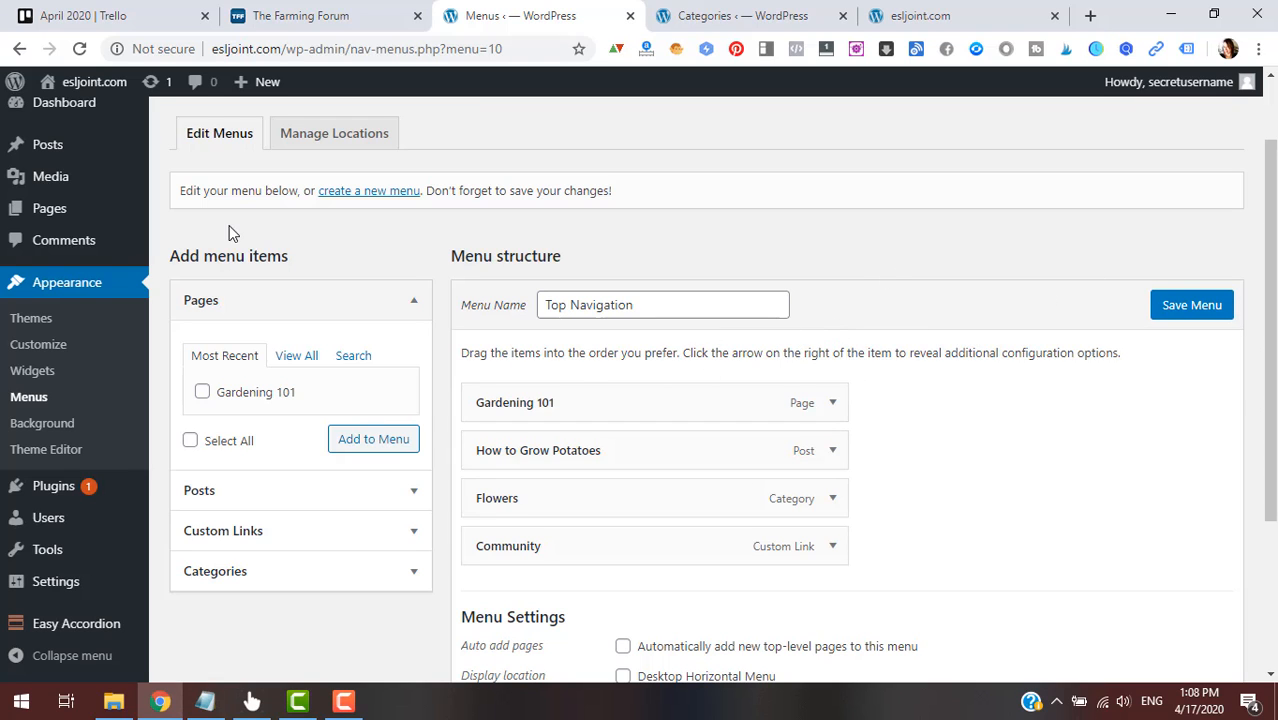
{"action": "scroll", "coordinate": [935, 370], "scroll_direction": "up", "scroll_amount": 1}
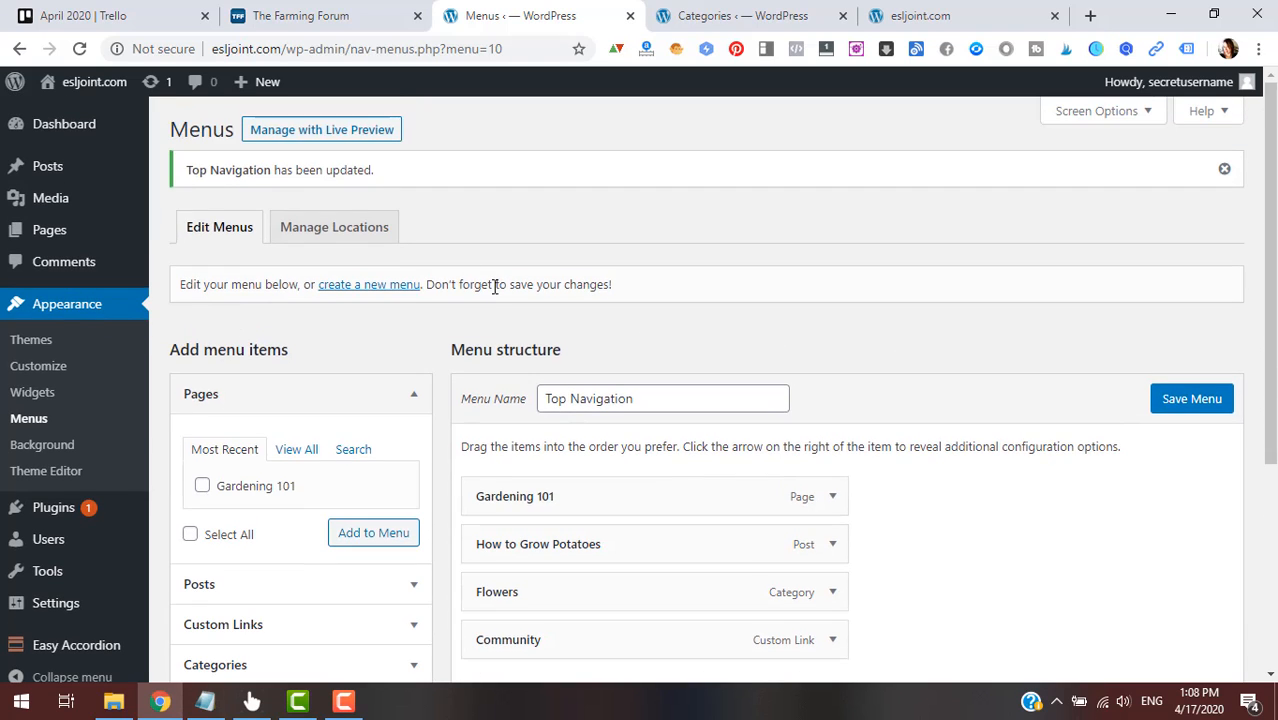
- Assign Top Navigation to the Desktop Horizontal Menu theme location and save the location changes
{"action": "left_click", "coordinate": [352, 228]}
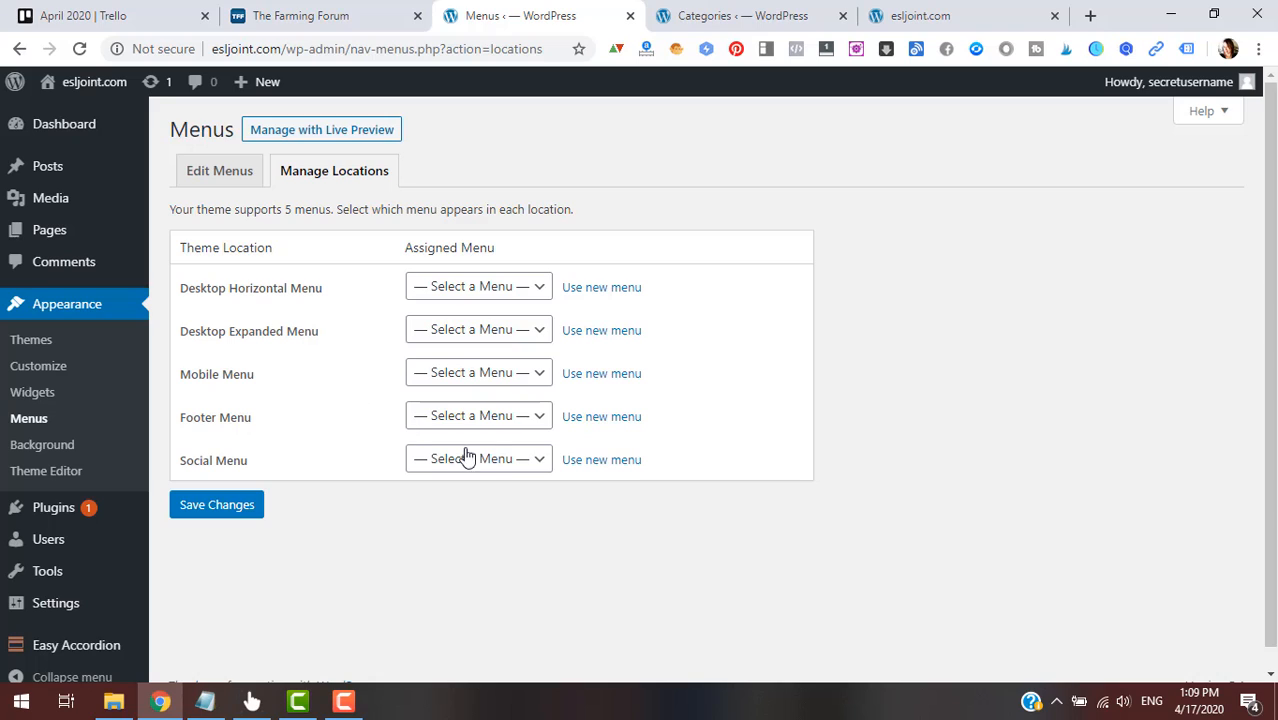
{"action": "left_click", "coordinate": [530, 460]}
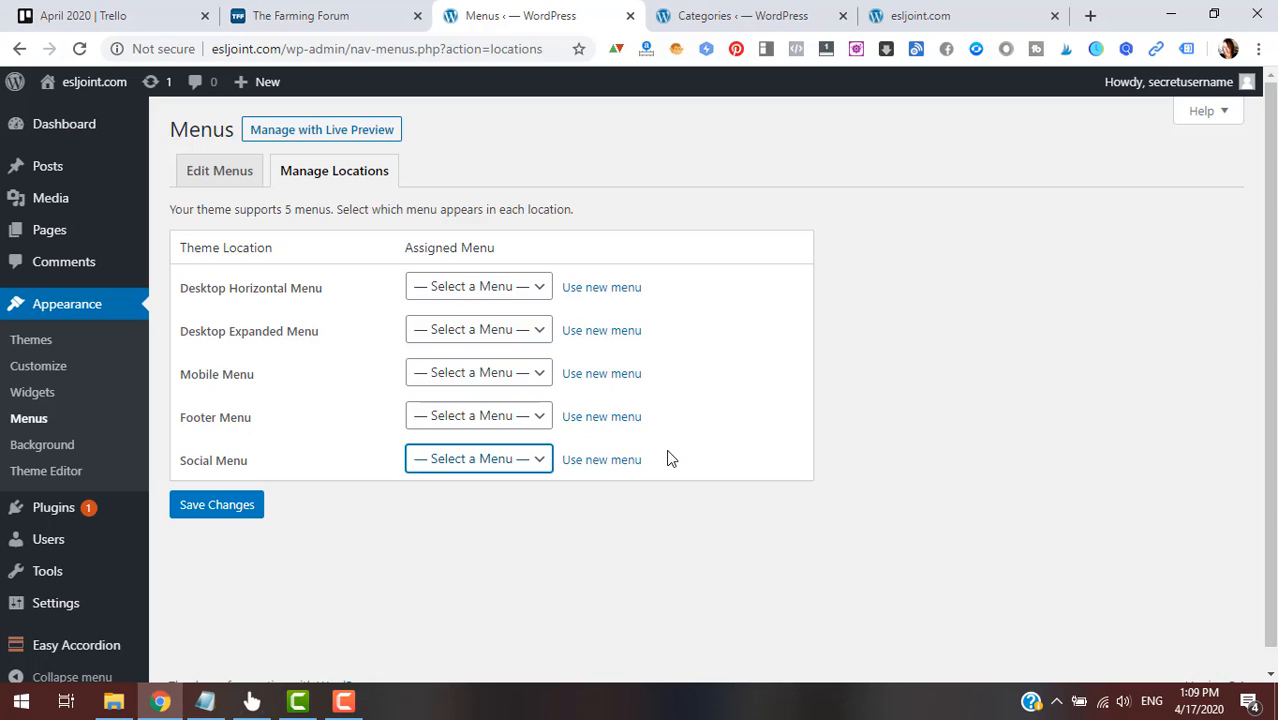
{"action": "left_click", "coordinate": [537, 297]}
{"action": "left_click", "coordinate": [538, 330]}
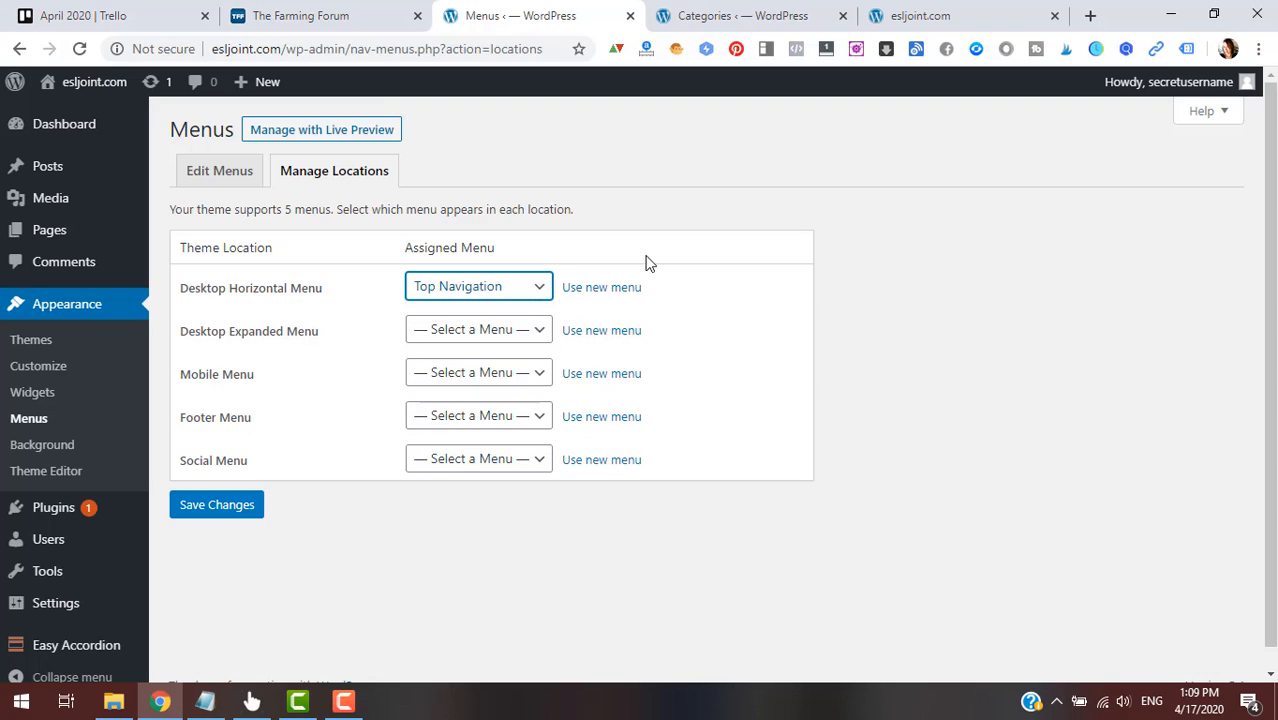
{"action": "left_click", "coordinate": [226, 507]}
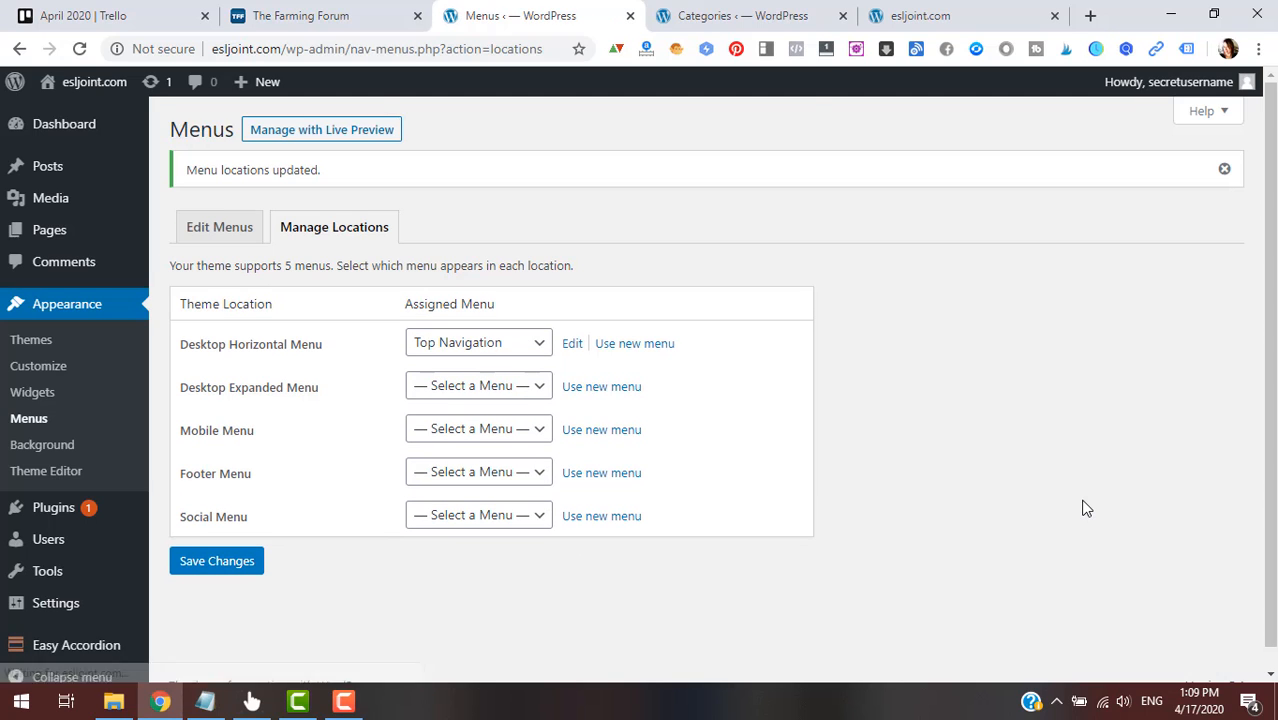
- Reload the live site's home page and check the Gardening 101 link in its new menu
{"action": "left_click", "coordinate": [205, 228]}
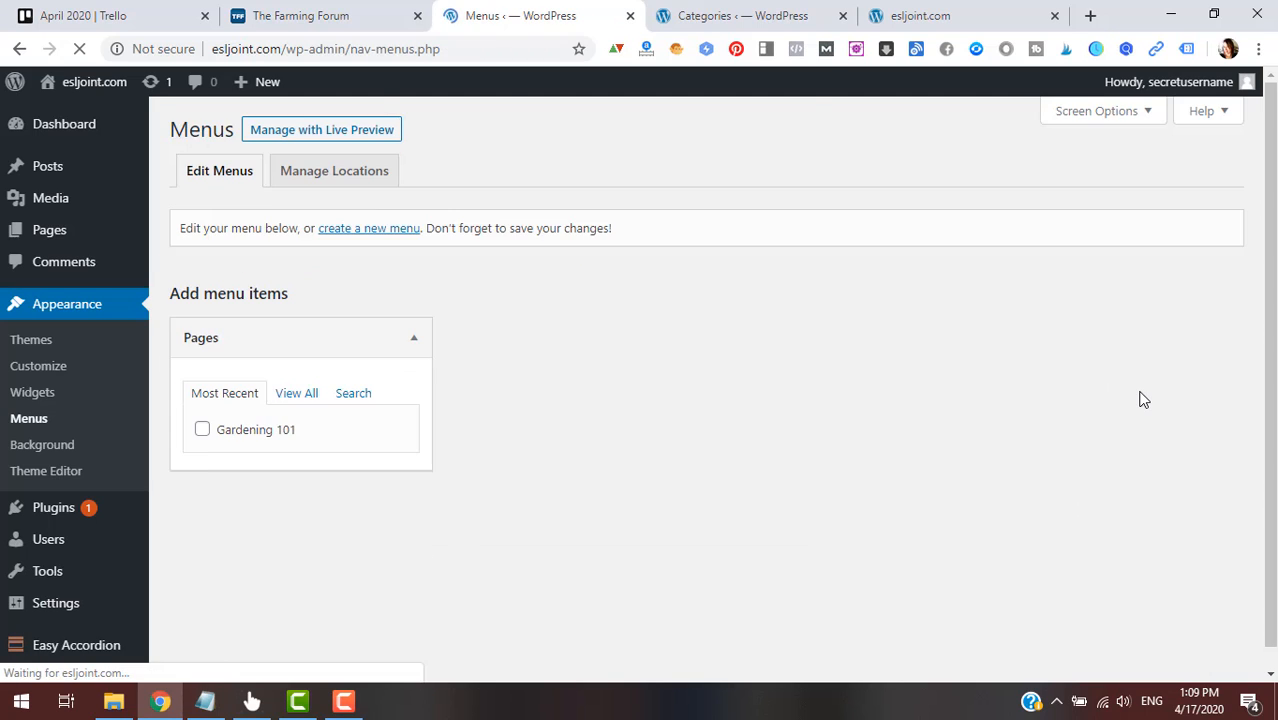
{"action": "left_click", "coordinate": [980, 12]}
{"action": "left_click", "coordinate": [79, 52]}
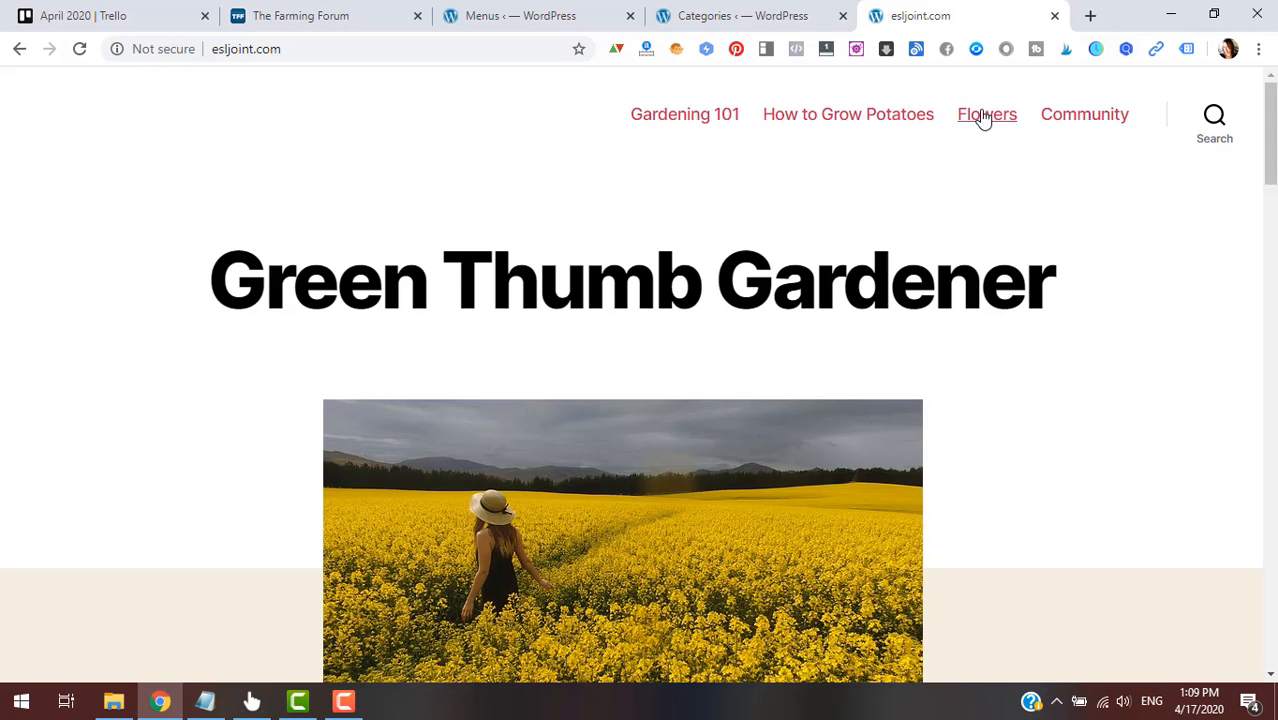
{"action": "left_click", "coordinate": [699, 120]}
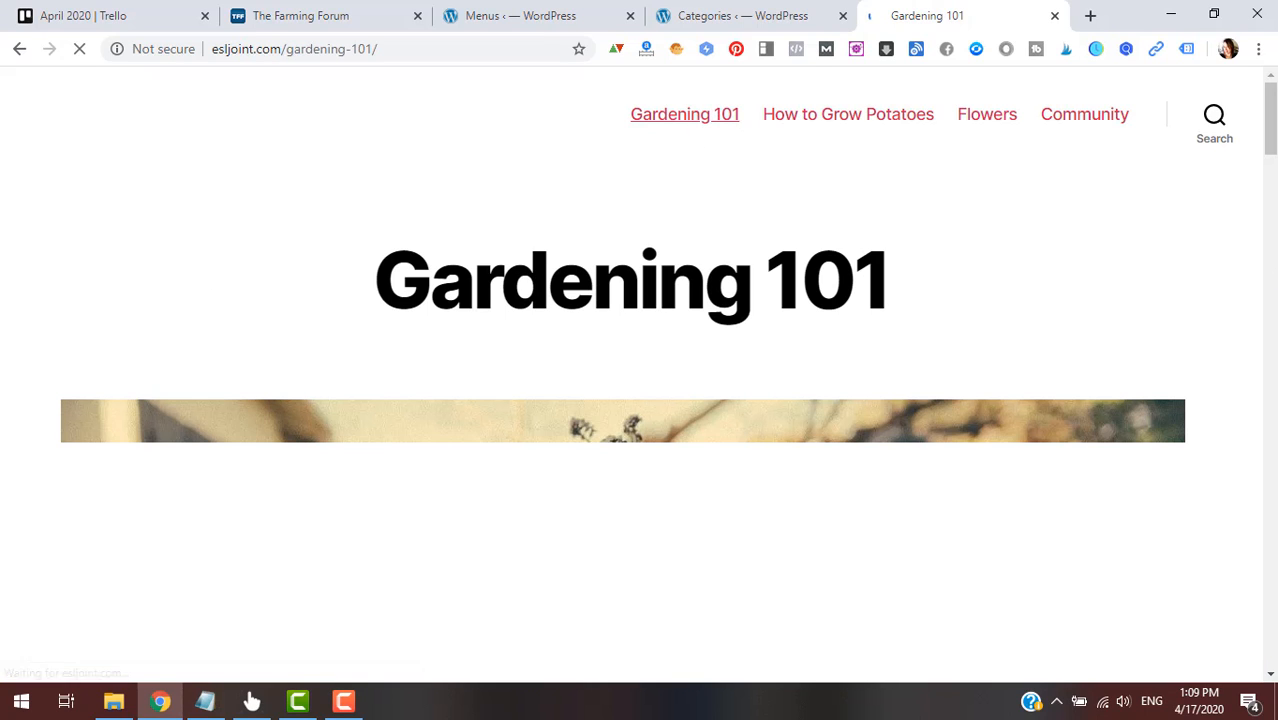
{"action": "scroll", "coordinate": [1198, 428], "scroll_direction": "down", "scroll_amount": 10}
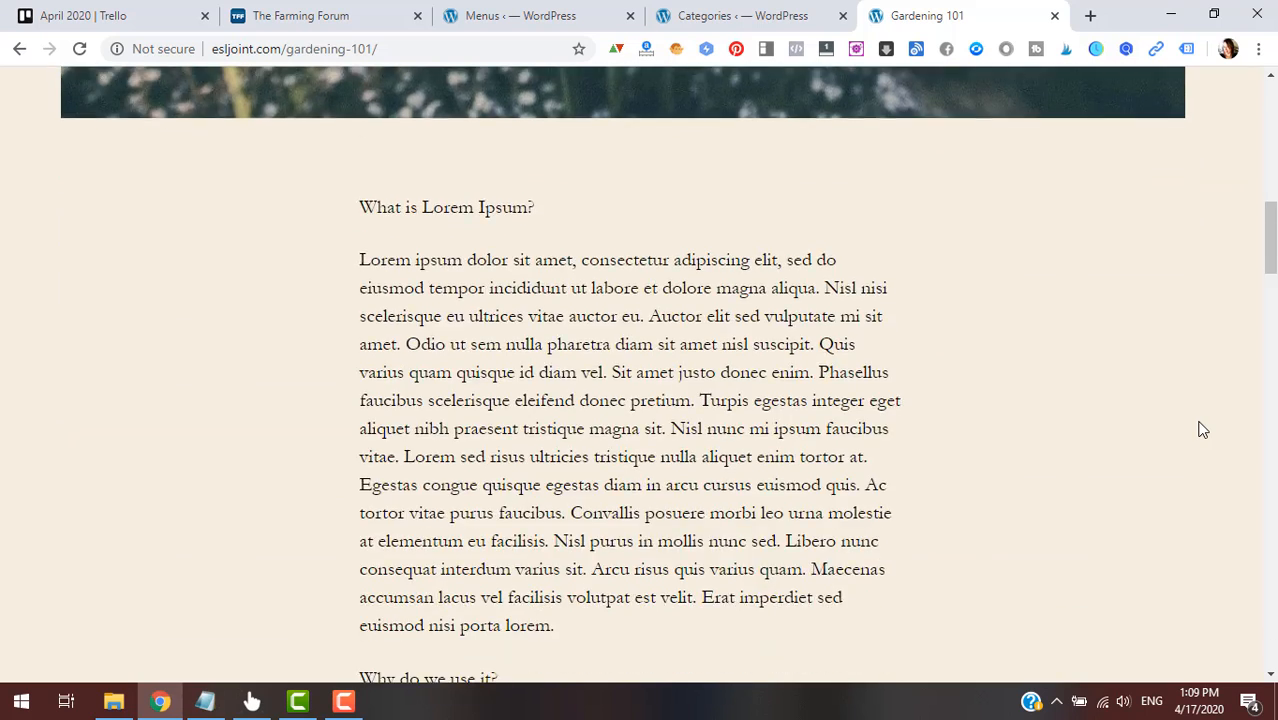
{"action": "scroll", "coordinate": [1202, 428], "scroll_direction": "up", "scroll_amount": 10}
{"action": "scroll", "coordinate": [1202, 428], "scroll_direction": "up", "scroll_amount": 1}
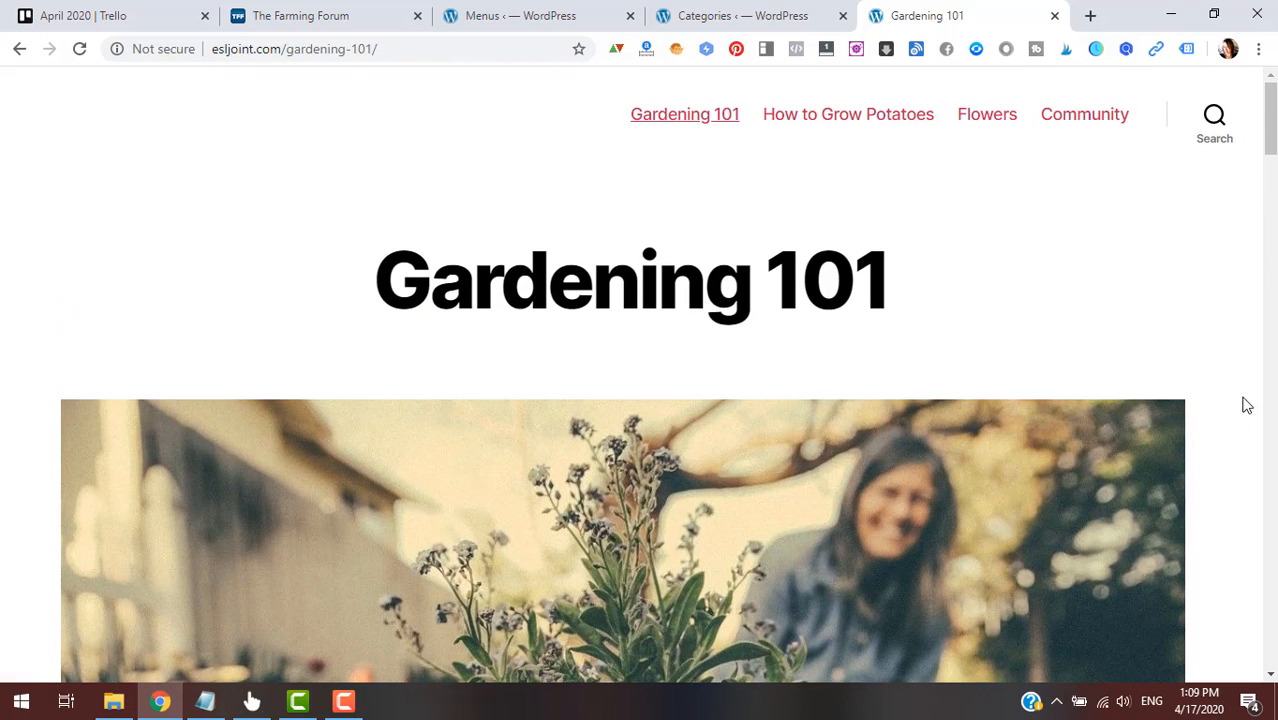
- Check the How to Grow Potatoes and Flowers links in the live site's menu
{"action": "left_click", "coordinate": [880, 118]}
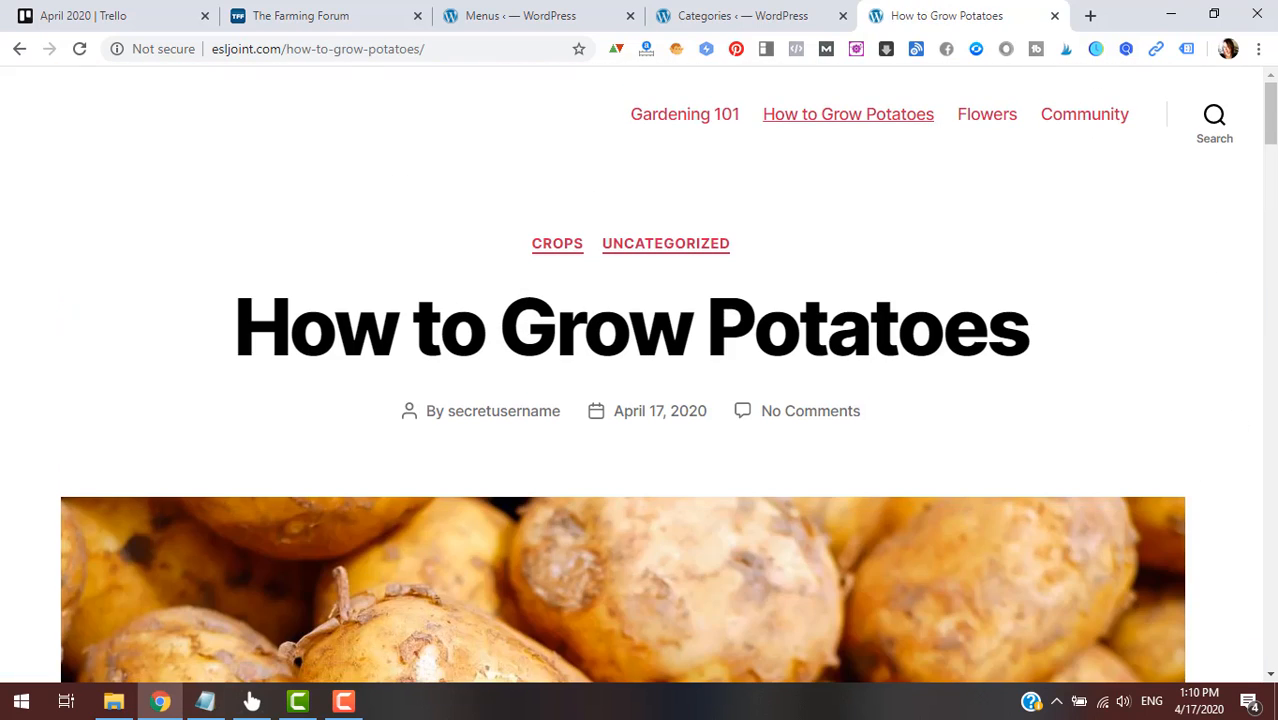
{"action": "scroll", "coordinate": [1264, 321], "scroll_direction": "down", "scroll_amount": 5}
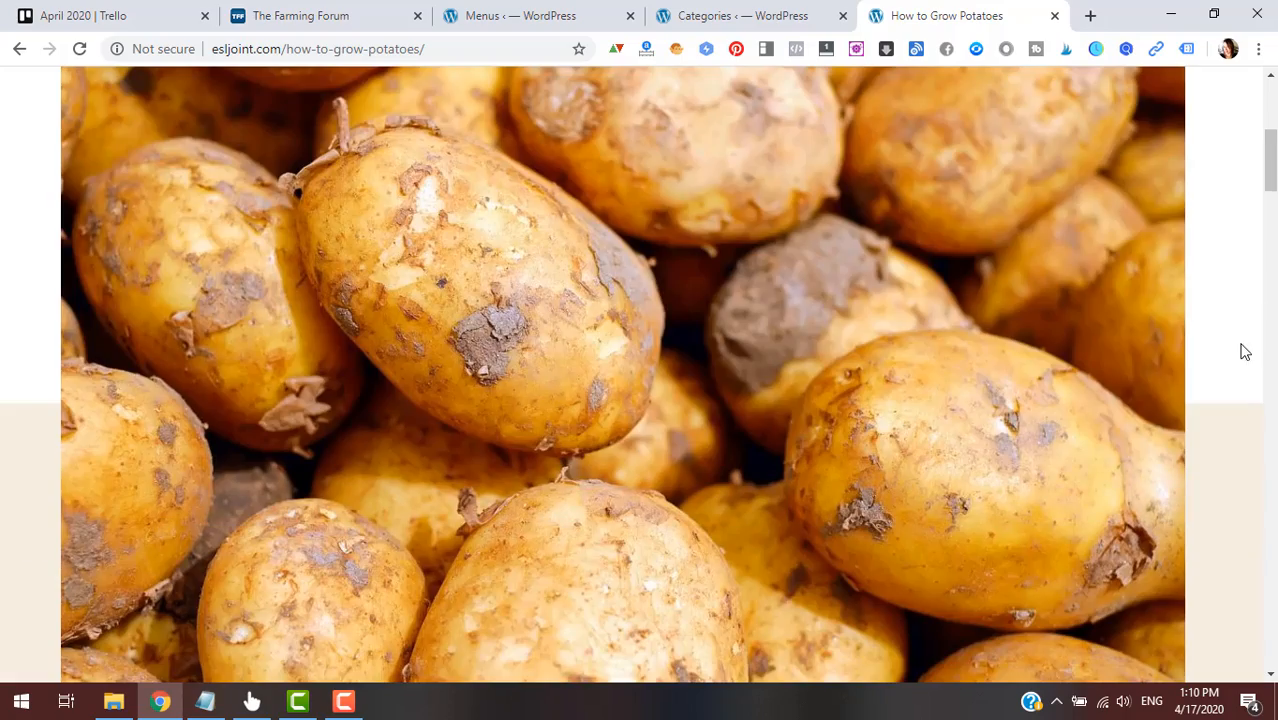
{"action": "scroll", "coordinate": [1244, 351], "scroll_direction": "down", "scroll_amount": 5}
{"action": "scroll", "coordinate": [1252, 358], "scroll_direction": "up", "scroll_amount": 10}
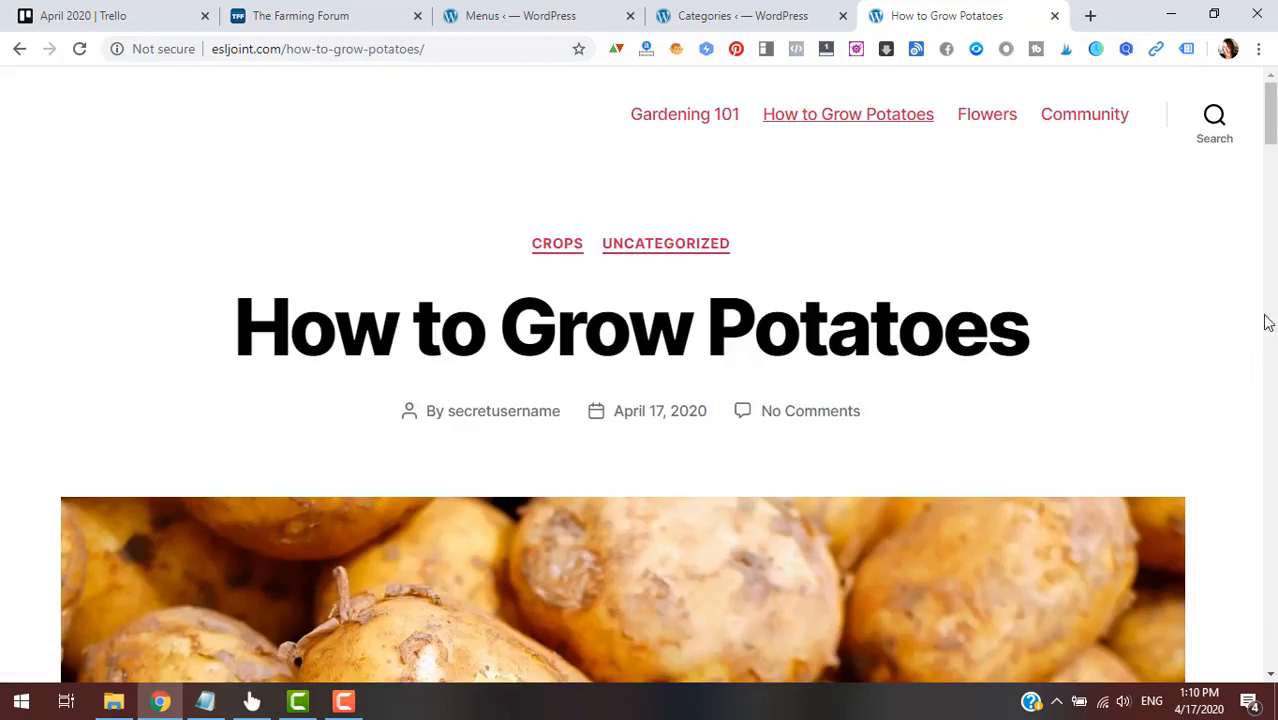
{"action": "left_click", "coordinate": [990, 116]}
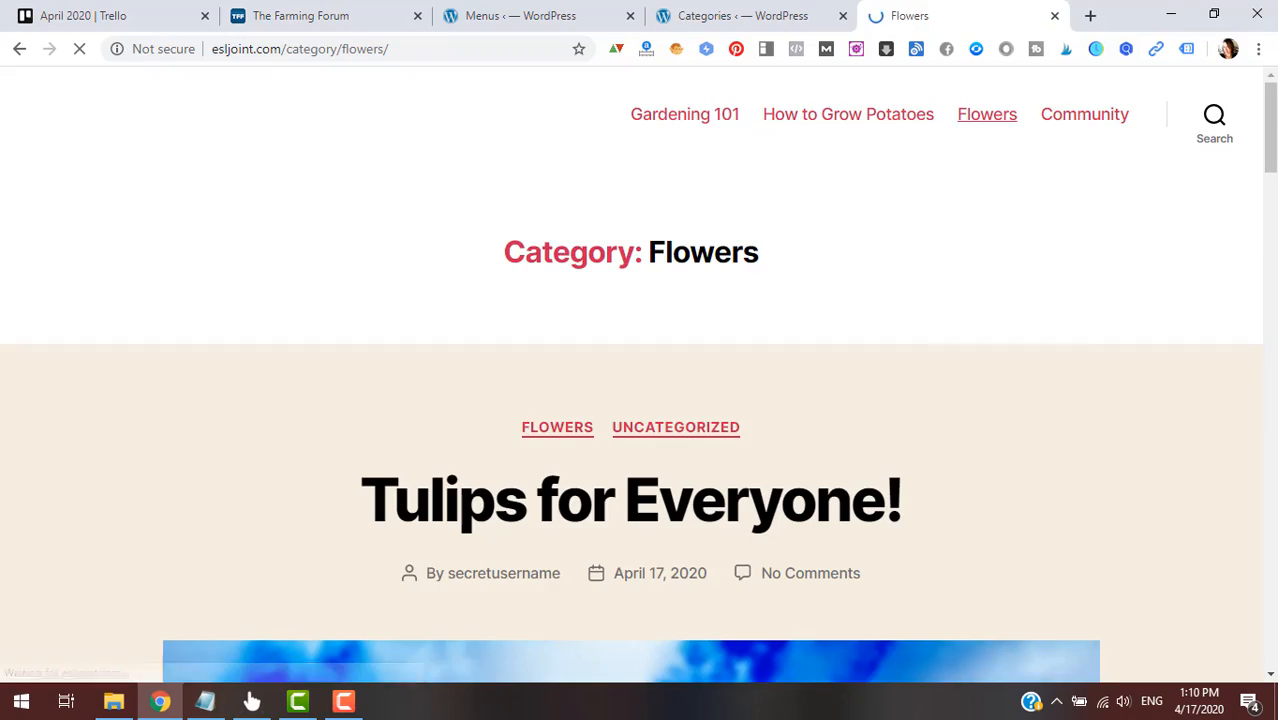
- Look through the Flowers category posts and check the Community link in the live site's menu
{"action": "scroll", "coordinate": [1004, 540], "scroll_direction": "down", "scroll_amount": 10}
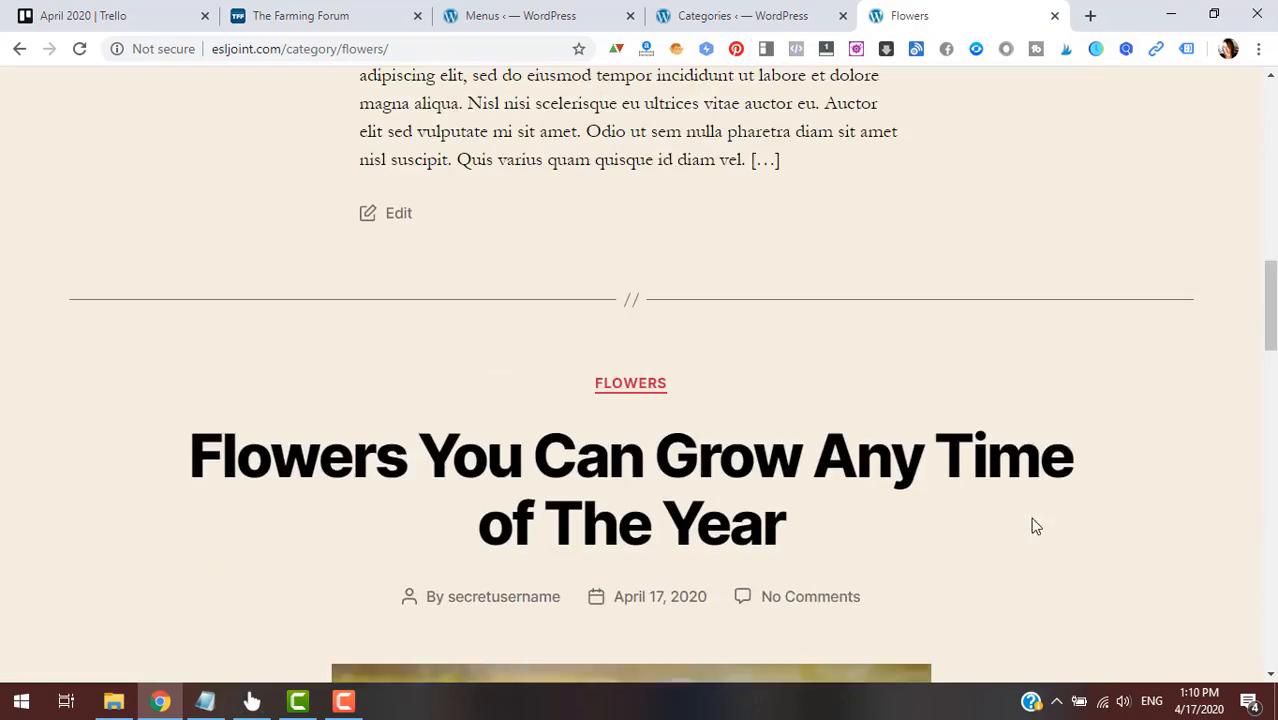
{"action": "scroll", "coordinate": [1036, 526], "scroll_direction": "down", "scroll_amount": 10}
{"action": "scroll", "coordinate": [1076, 519], "scroll_direction": "up", "scroll_amount": 8}
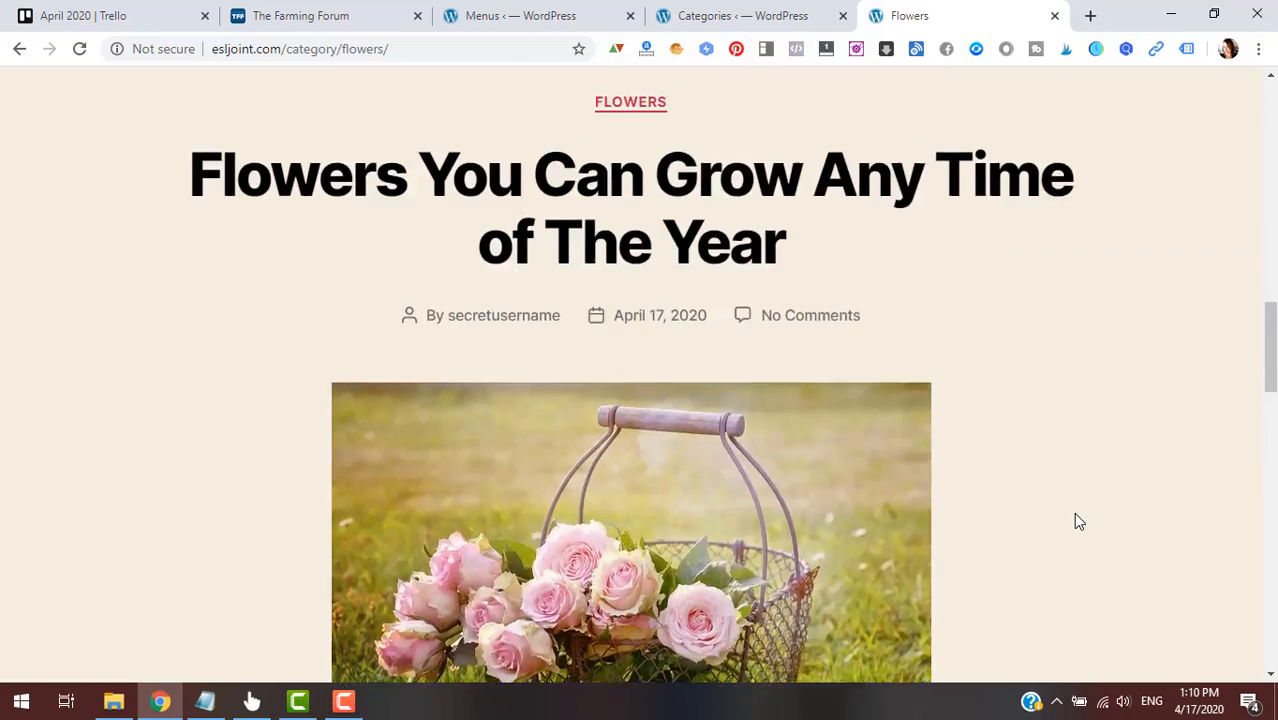
{"action": "scroll", "coordinate": [1076, 515], "scroll_direction": "up", "scroll_amount": 10}
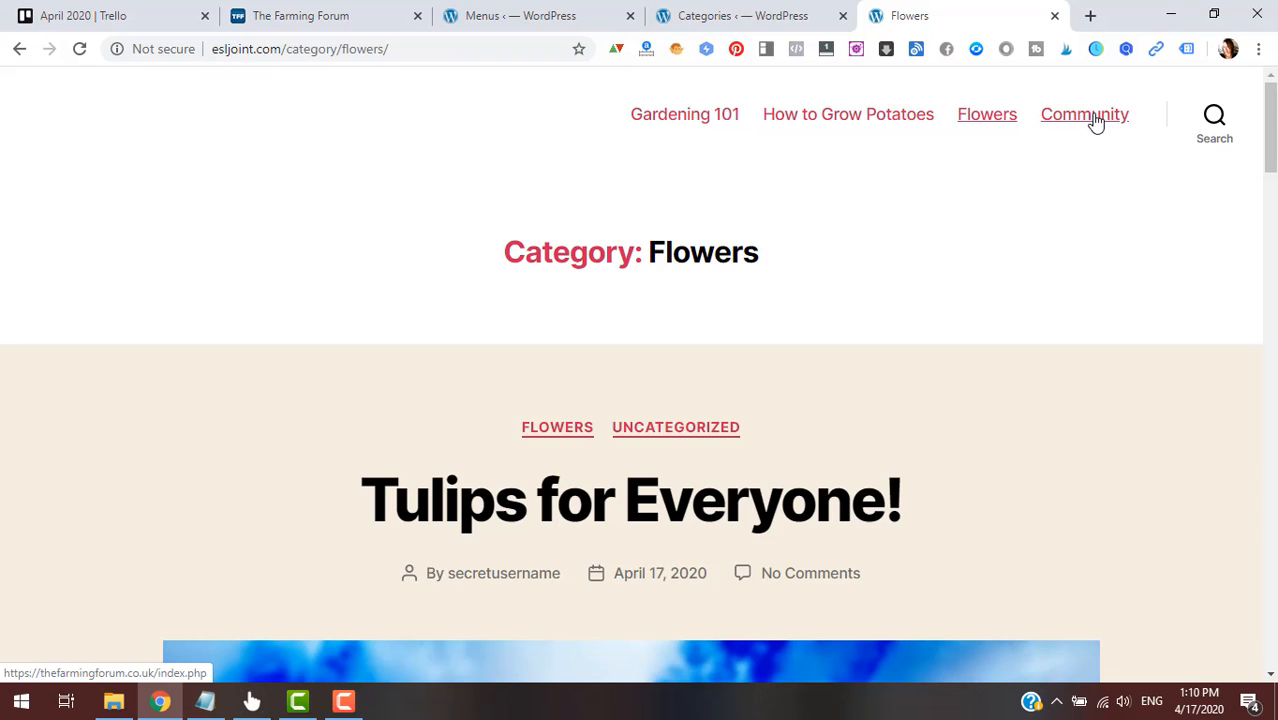
{"action": "left_click", "coordinate": [1096, 121]}
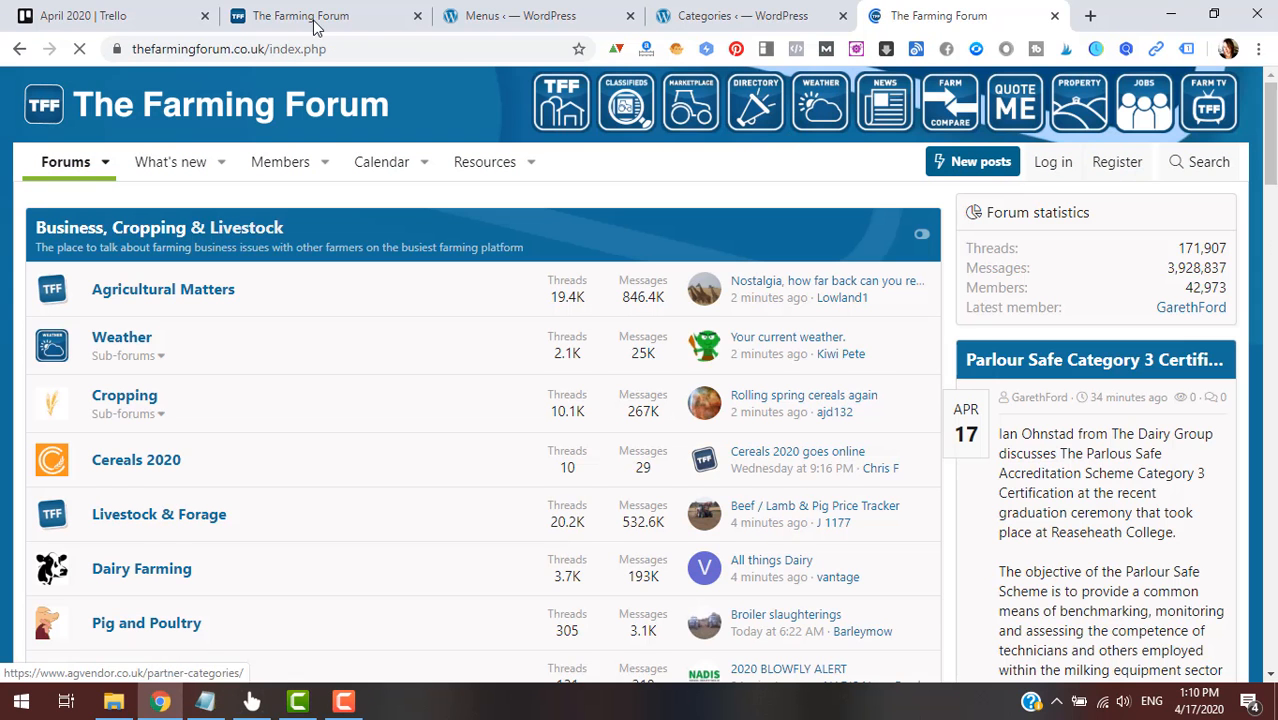
{"action": "left_click", "coordinate": [19, 48]}
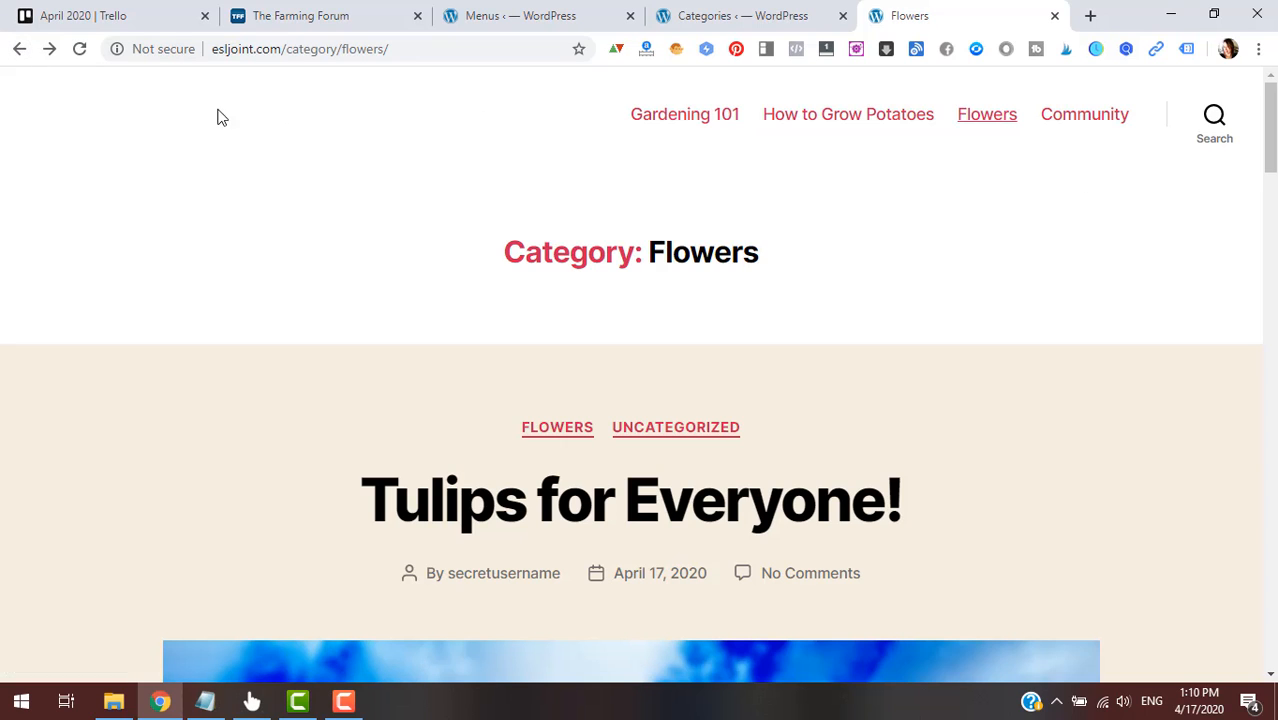
{"action": "left_click", "coordinate": [16, 50]}
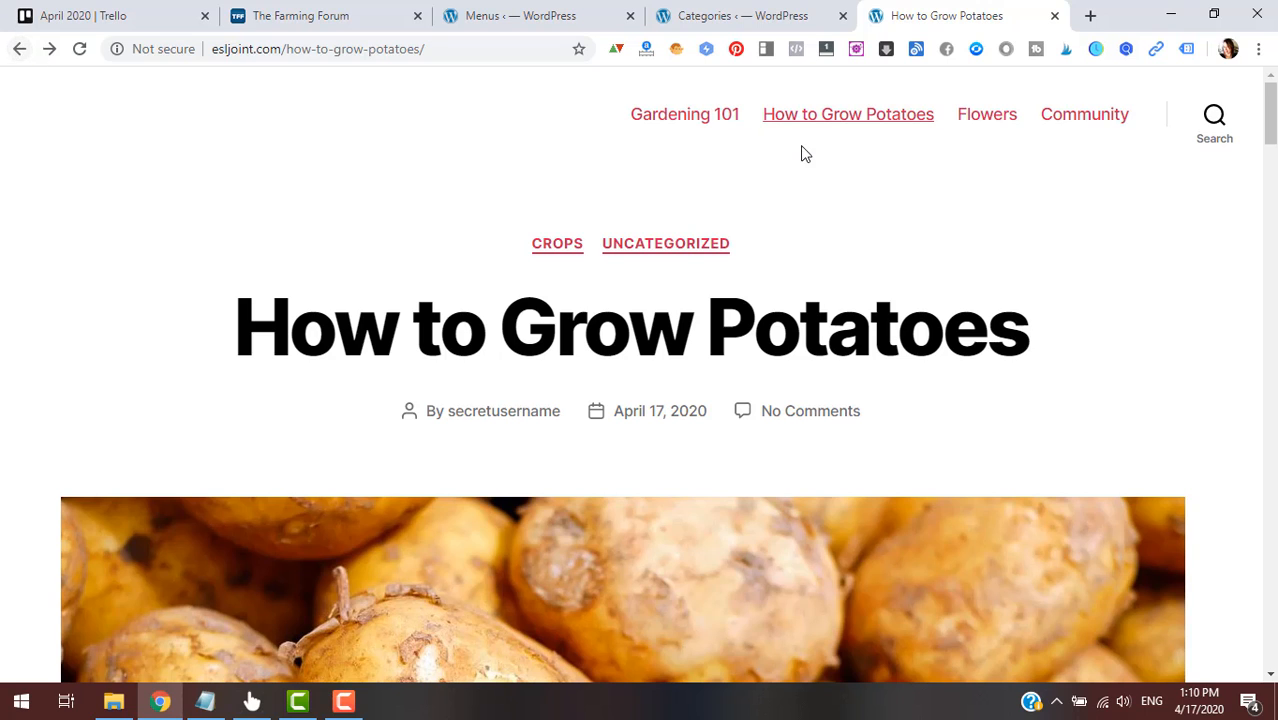
- Nest How to Grow Potatoes as a sub item under Gardening 101 in the Top Navigation menu and save it
{"action": "left_click", "coordinate": [713, 14]}
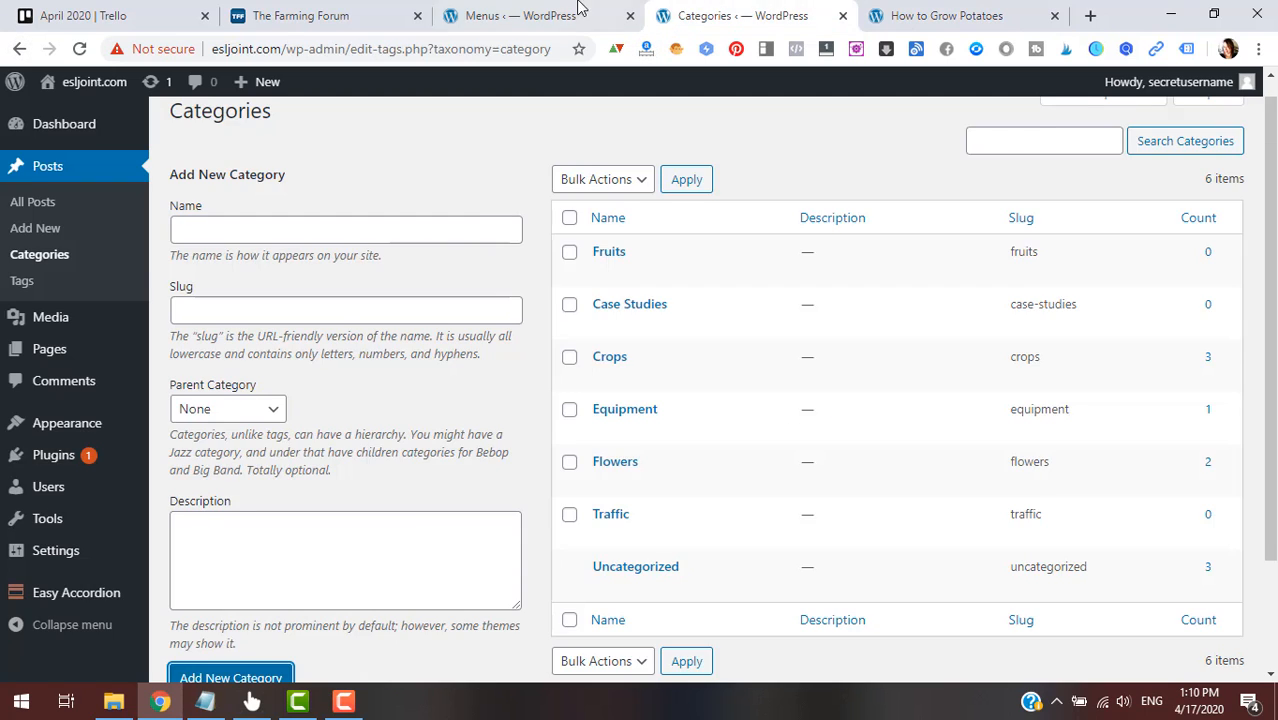
{"action": "left_click", "coordinate": [575, 14]}
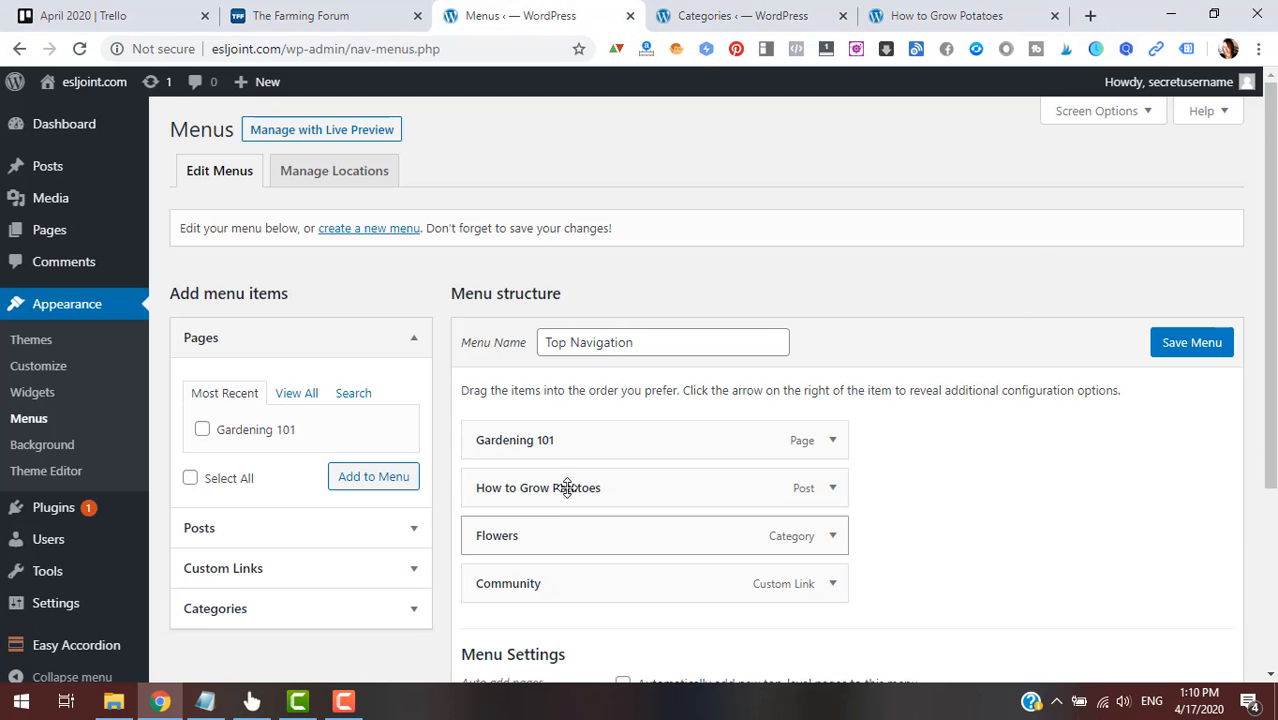
{"action": "left_click_drag", "start_coordinate": [558, 492], "coordinate": [659, 488]}
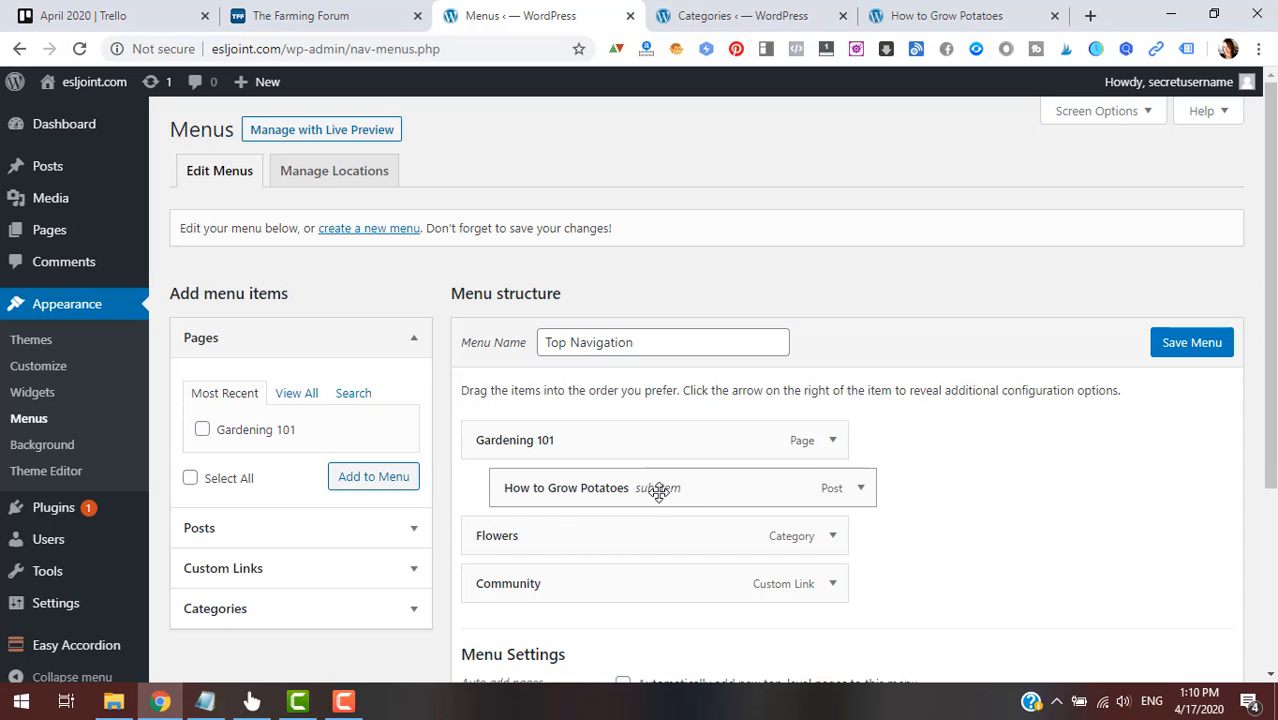
{"action": "left_click", "coordinate": [1213, 345]}
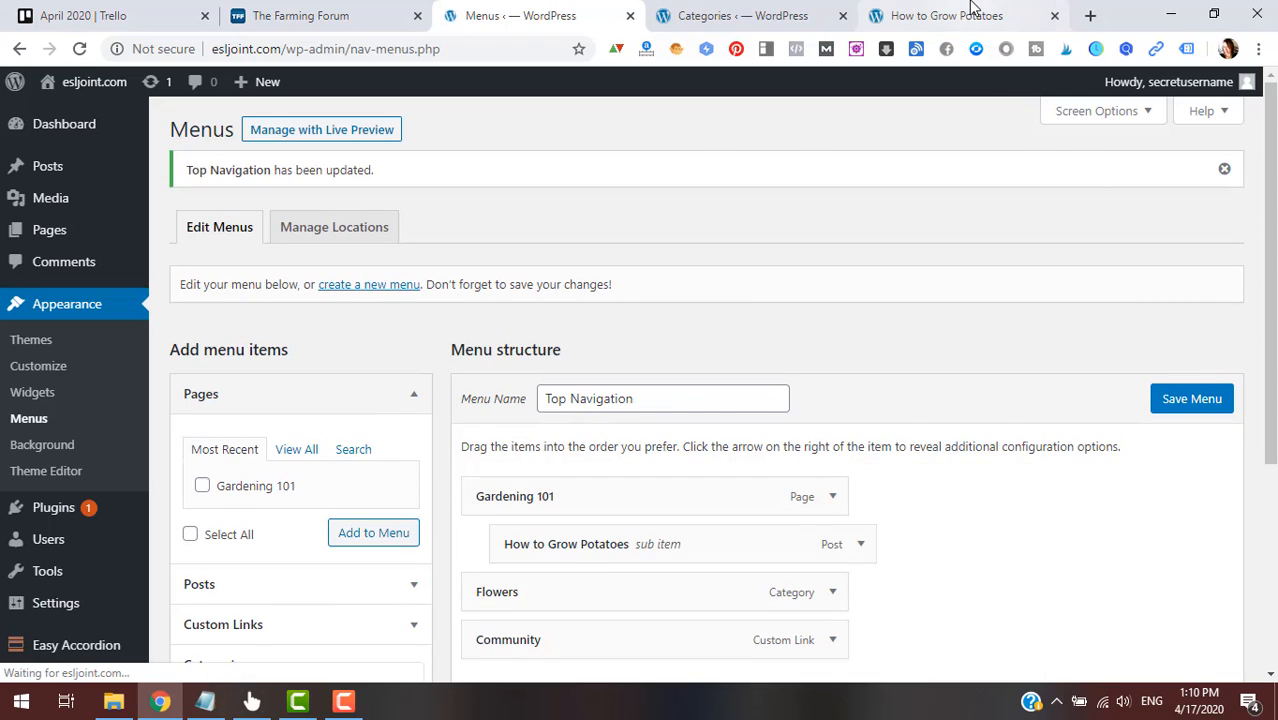
- Load the live site's home page and check the Gardening 101 link and its How to Grow Potatoes submenu link
{"action": "left_click", "coordinate": [970, 10]}
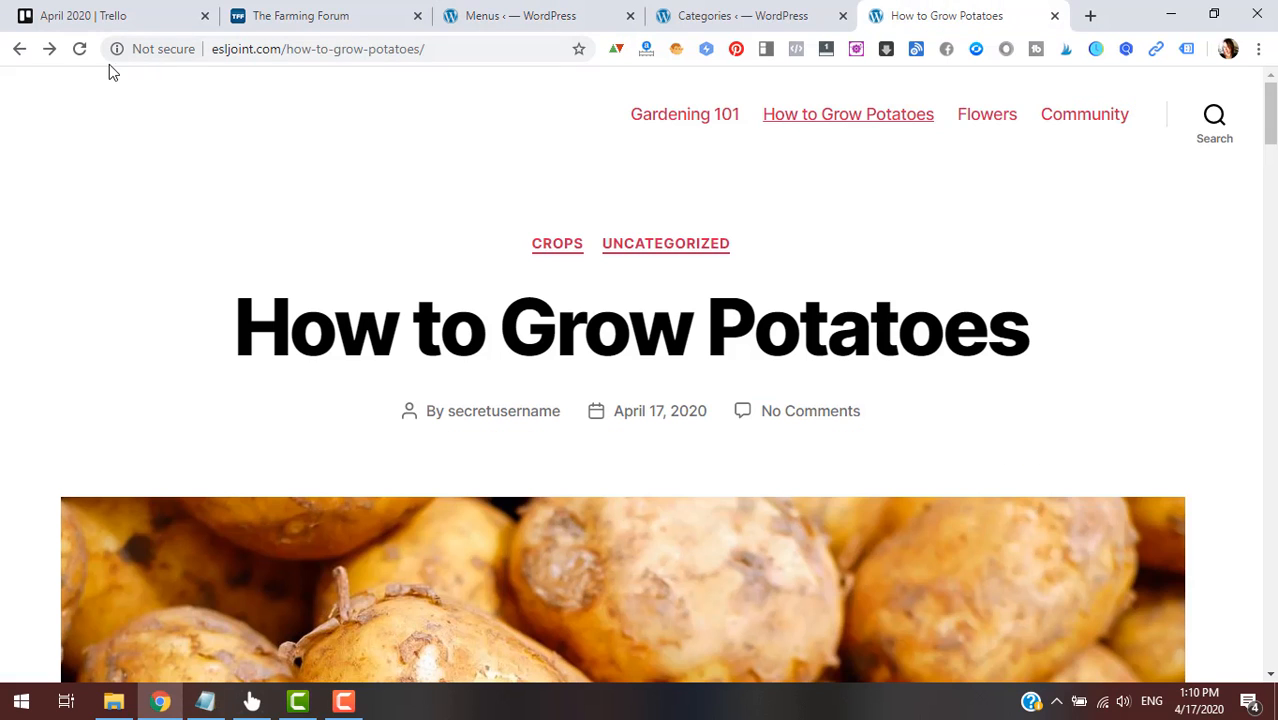
{"action": "left_click_drag", "start_coordinate": [287, 49], "coordinate": [670, 48]}
{"action": "key", "text": "BackSpace"}
{"action": "key", "text": "Return"}
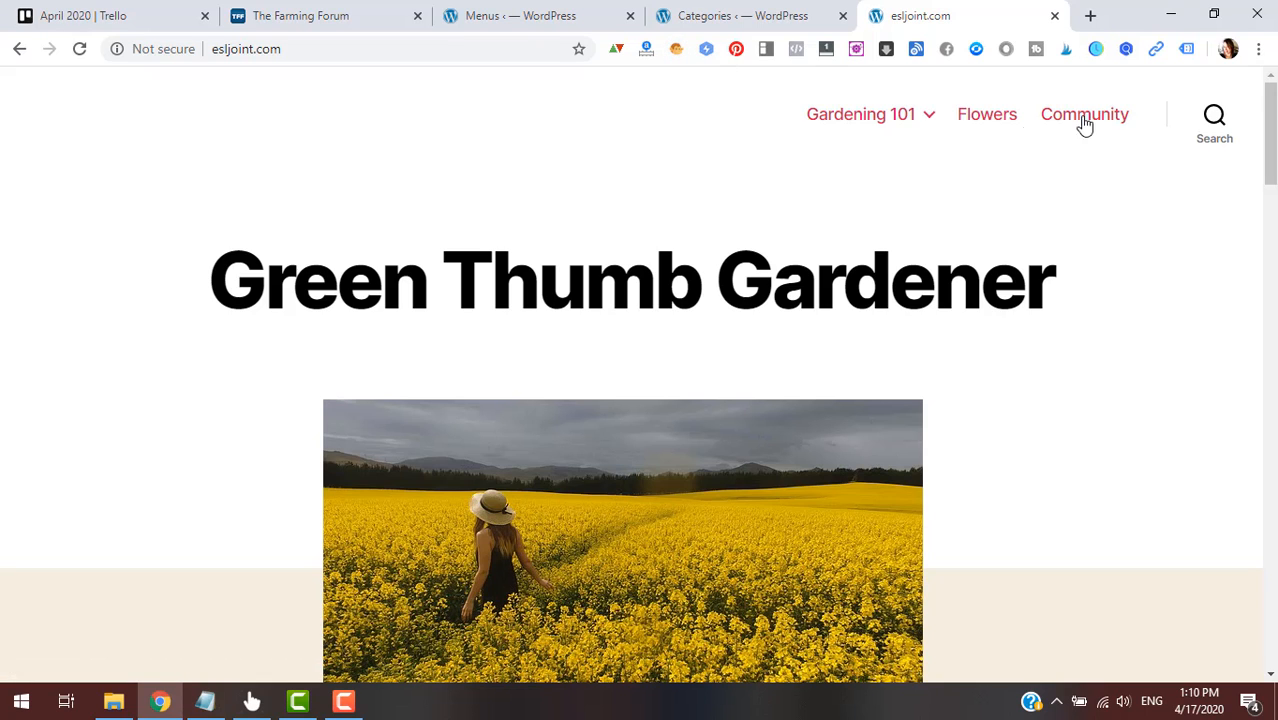
{"action": "left_click", "coordinate": [931, 120]}
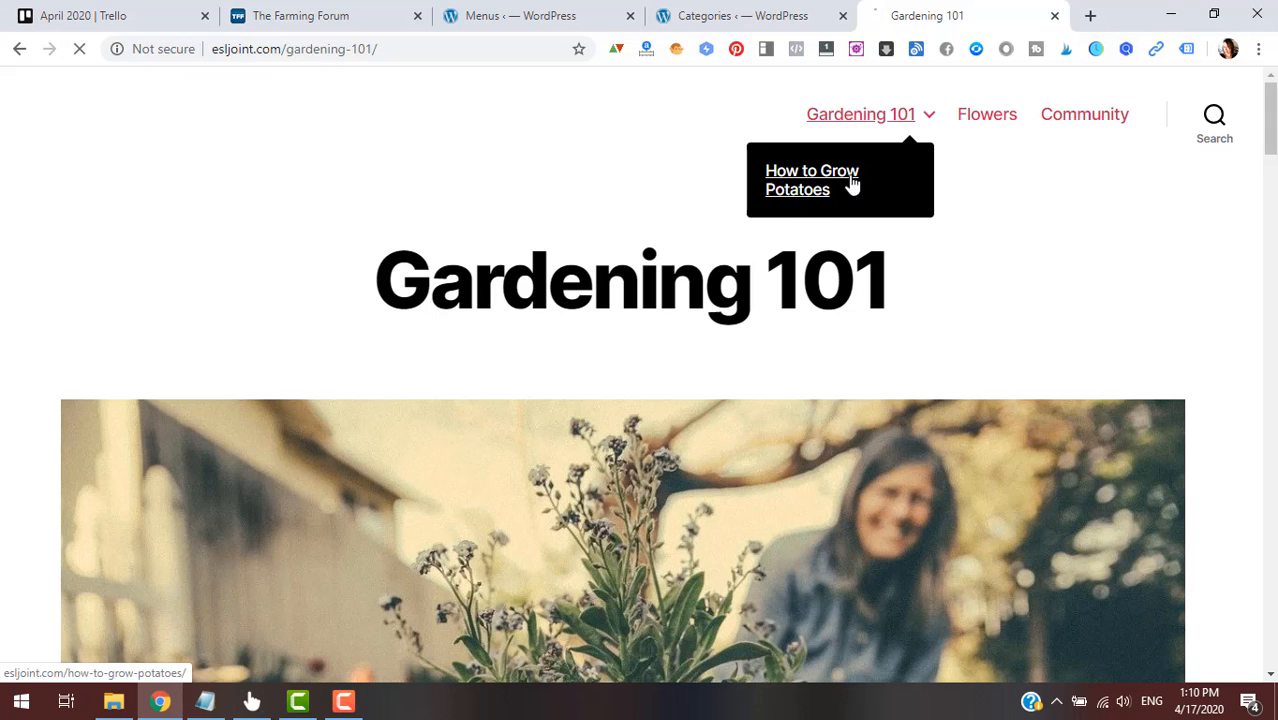
{"action": "left_click", "coordinate": [838, 188]}
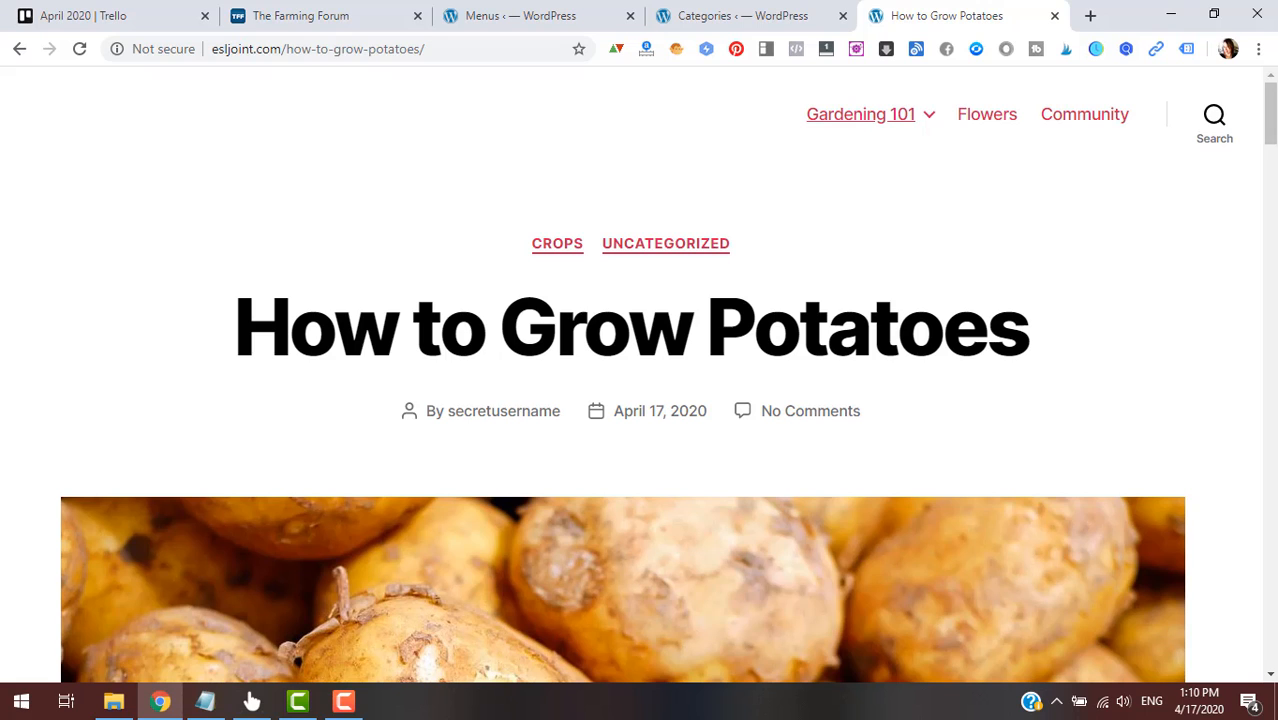
{"action": "left_click", "coordinate": [842, 118]}
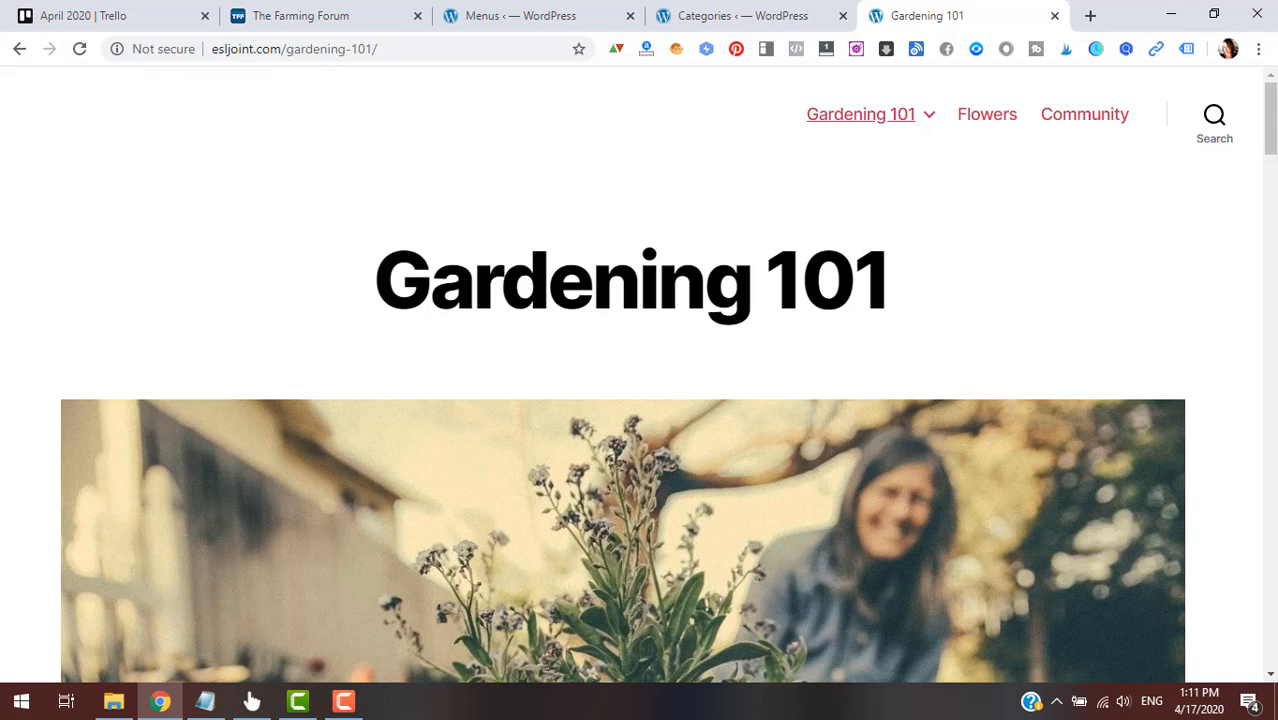
- Return to the menu editor and try nesting Flowers and Community as sub items in Top Navigation
{"action": "left_click", "coordinate": [745, 15]}
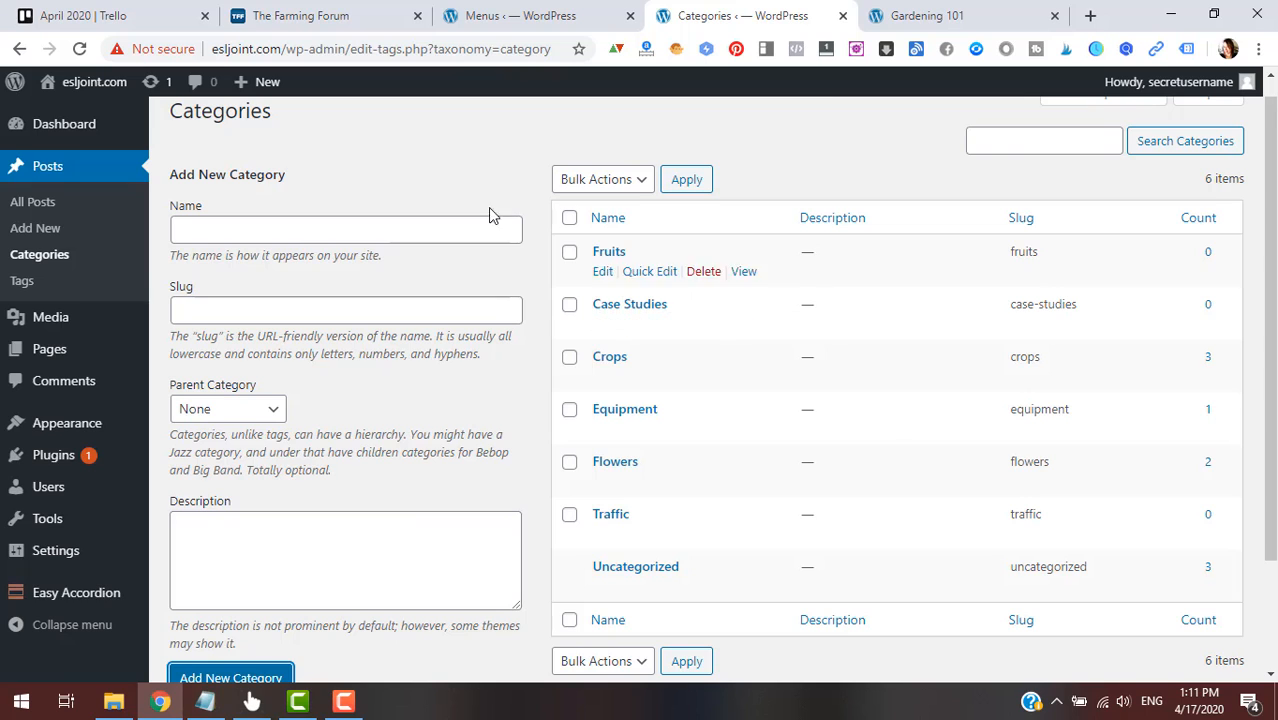
{"action": "left_click", "coordinate": [545, 10]}
{"action": "scroll", "coordinate": [907, 439], "scroll_direction": "down", "scroll_amount": 2}
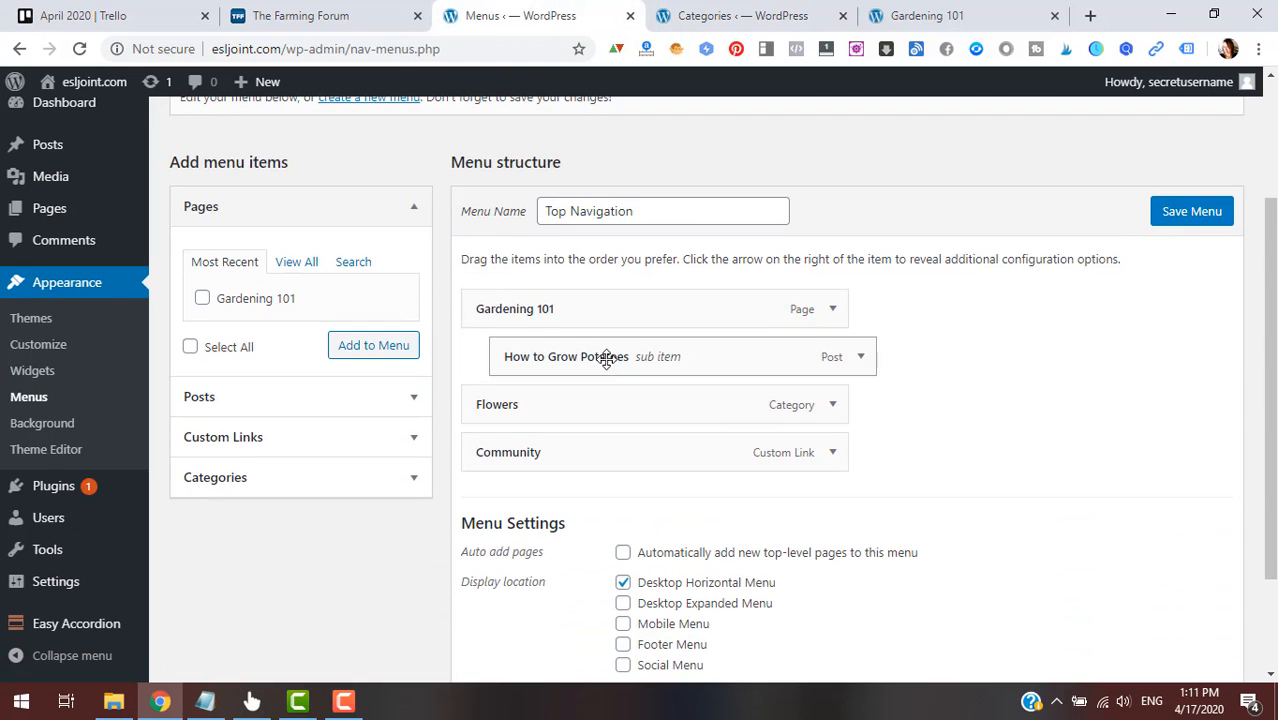
{"action": "left_click_drag", "start_coordinate": [605, 404], "coordinate": [667, 406]}
{"action": "left_click_drag", "start_coordinate": [617, 457], "coordinate": [655, 450]}
{"action": "left_click_drag", "start_coordinate": [616, 404], "coordinate": [579, 414]}
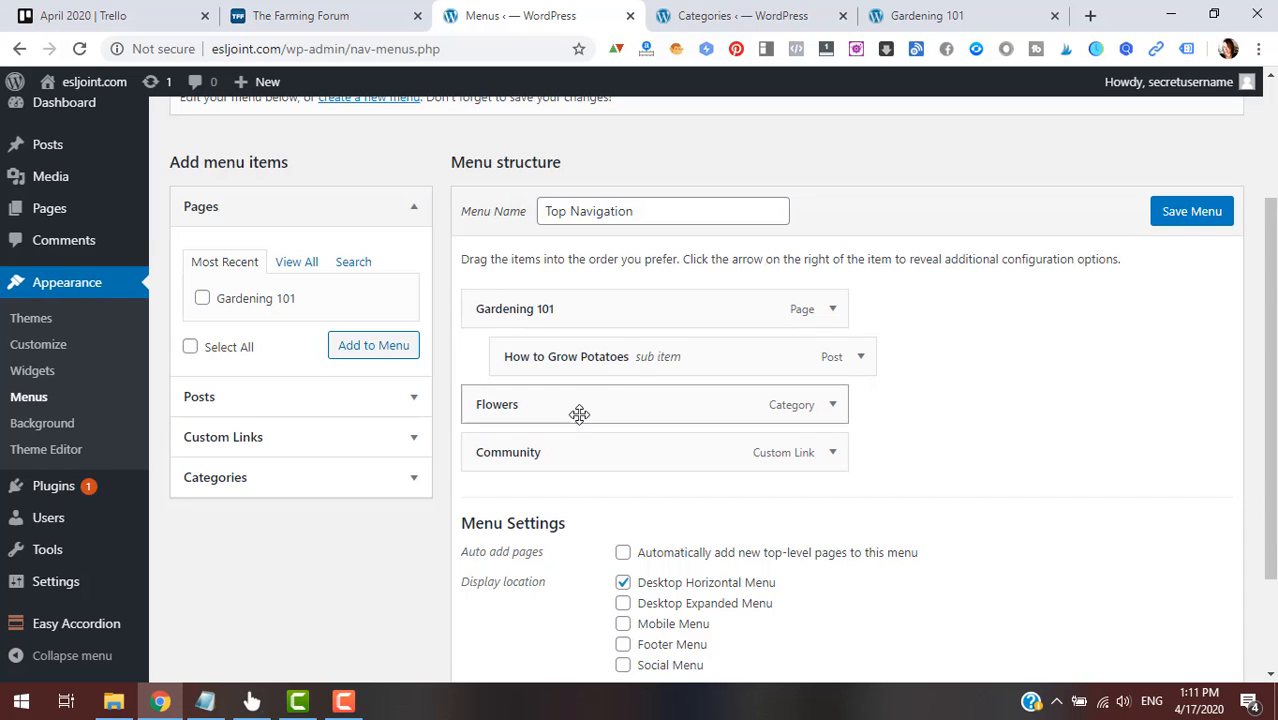
- Arrange Gardening 101, Flowers, How to Grow Potatoes and Community in that order at the top level and save the menu
{"action": "left_click_drag", "start_coordinate": [605, 358], "coordinate": [605, 393]}
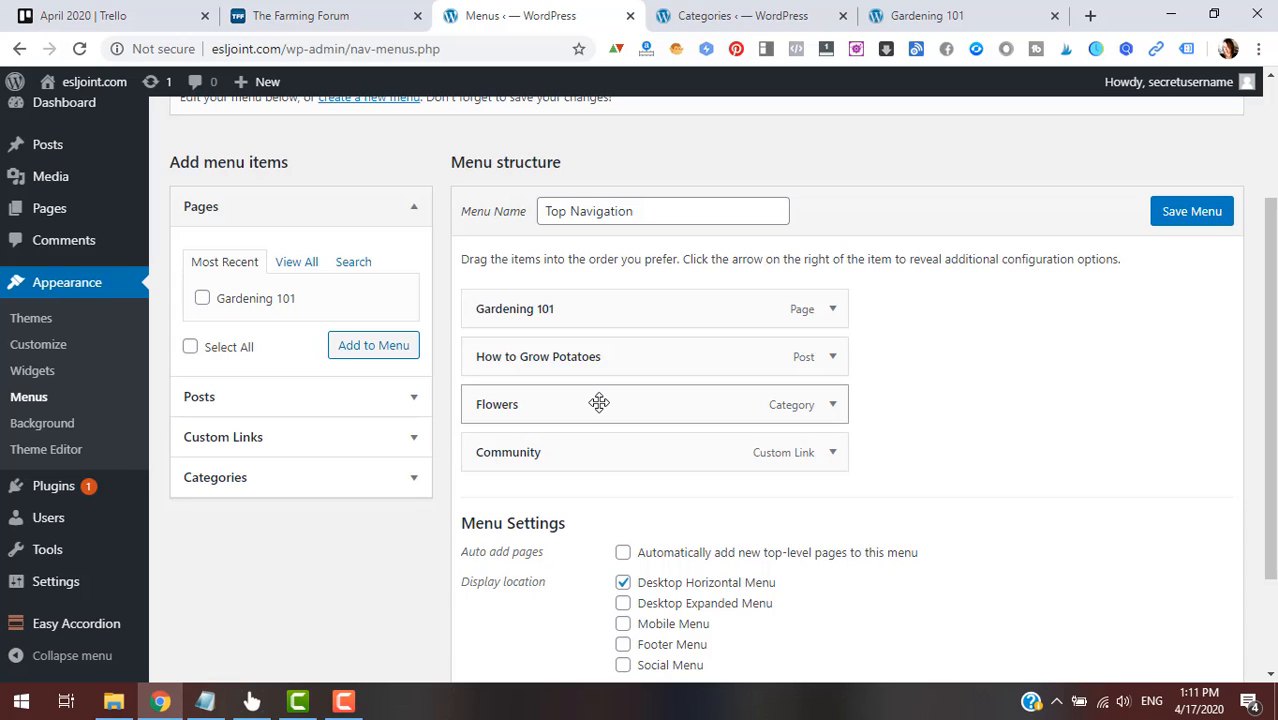
{"action": "left_click_drag", "start_coordinate": [596, 439], "coordinate": [630, 441]}
{"action": "left_click_drag", "start_coordinate": [633, 365], "coordinate": [661, 484]}
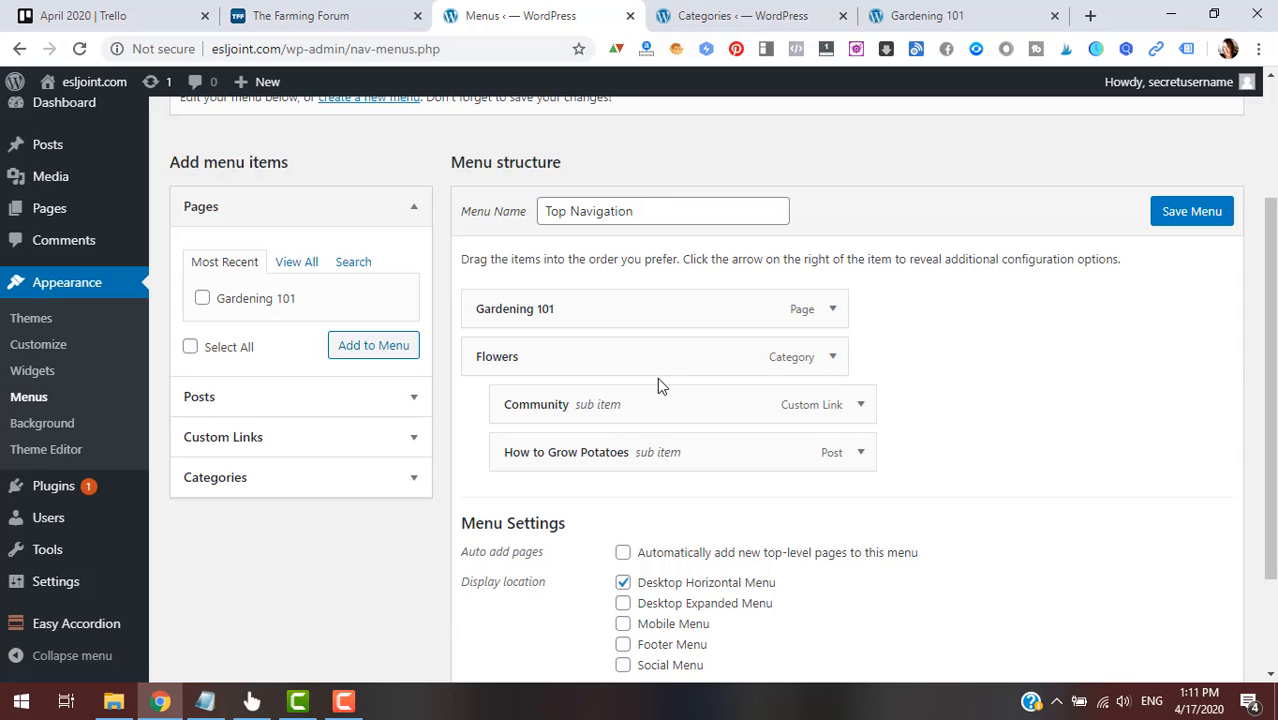
{"action": "mouse_move", "coordinate": [662, 443]}
{"action": "left_mouse_down"}
{"action": "mouse_move", "coordinate": [616, 391]}
{"action": "mouse_move", "coordinate": [645, 440]}
{"action": "left_mouse_up"}
{"action": "left_click_drag", "start_coordinate": [650, 404], "coordinate": [622, 405]}
{"action": "left_click", "coordinate": [1192, 222]}
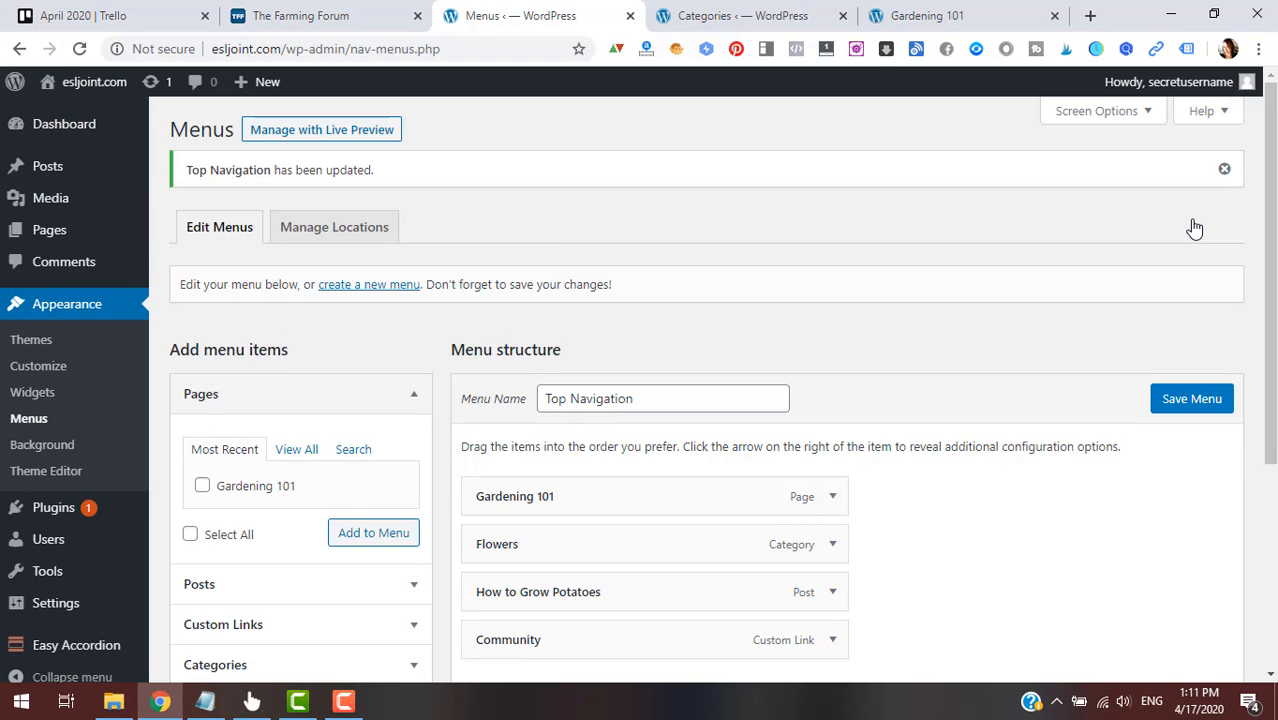
- Assign Top Navigation to the Footer Menu theme location as well and save the location changes
{"action": "left_click", "coordinate": [359, 228]}
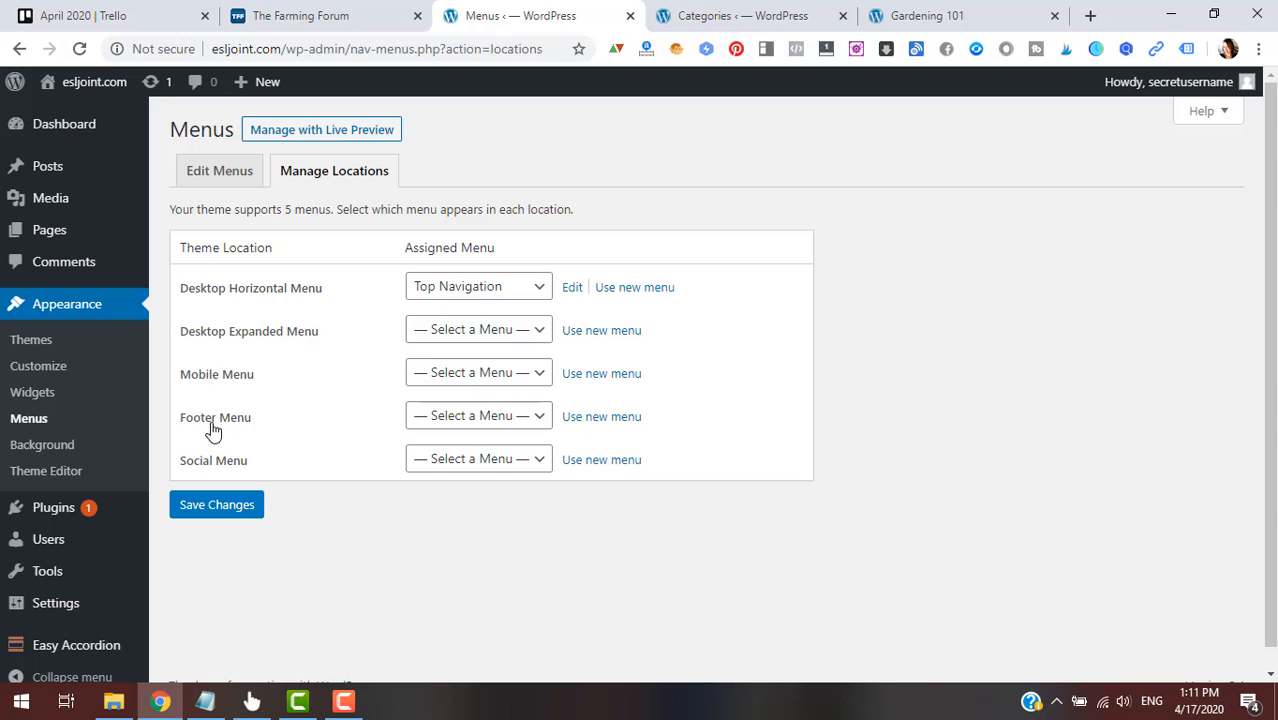
{"action": "left_click", "coordinate": [529, 423]}
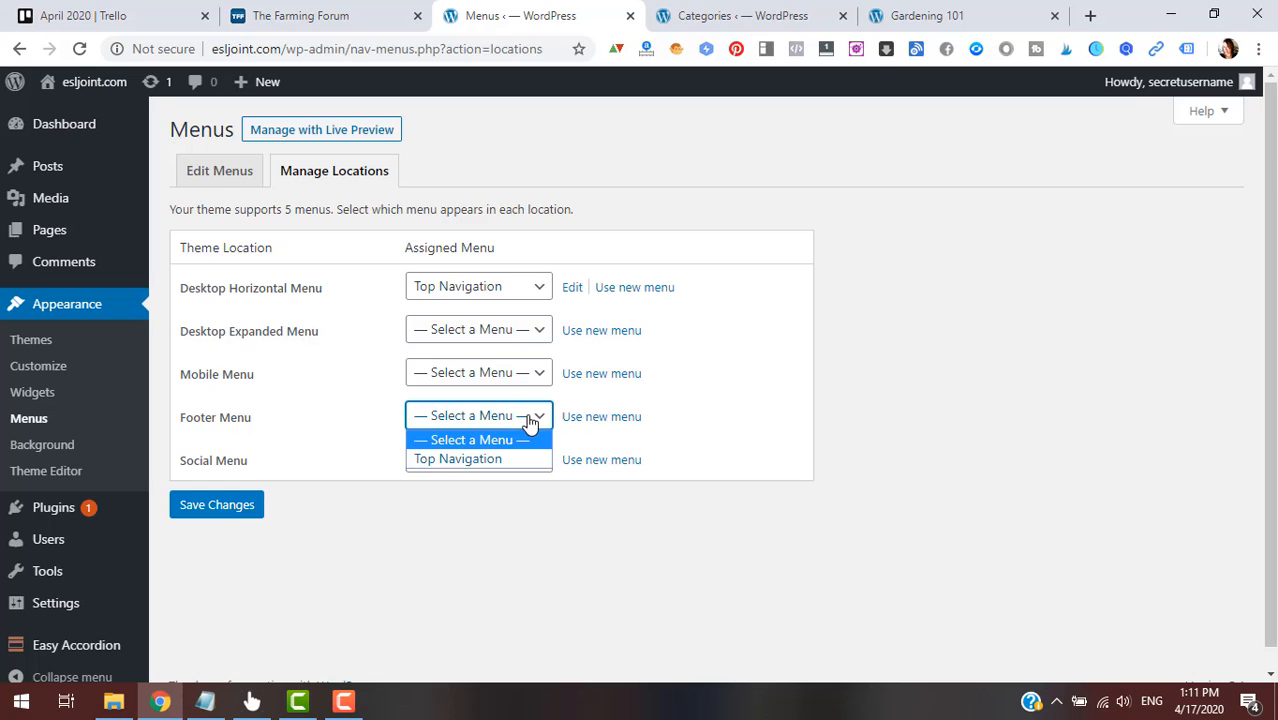
{"action": "left_click", "coordinate": [533, 459]}
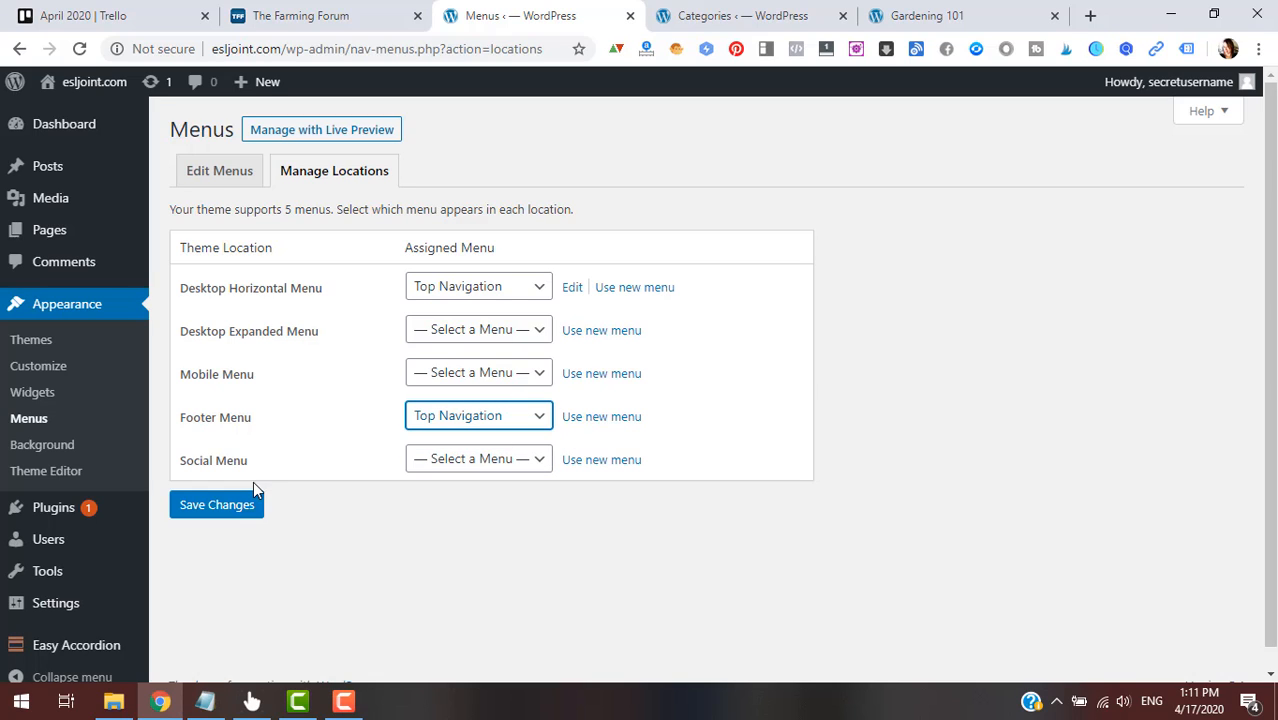
{"action": "left_click", "coordinate": [217, 505]}
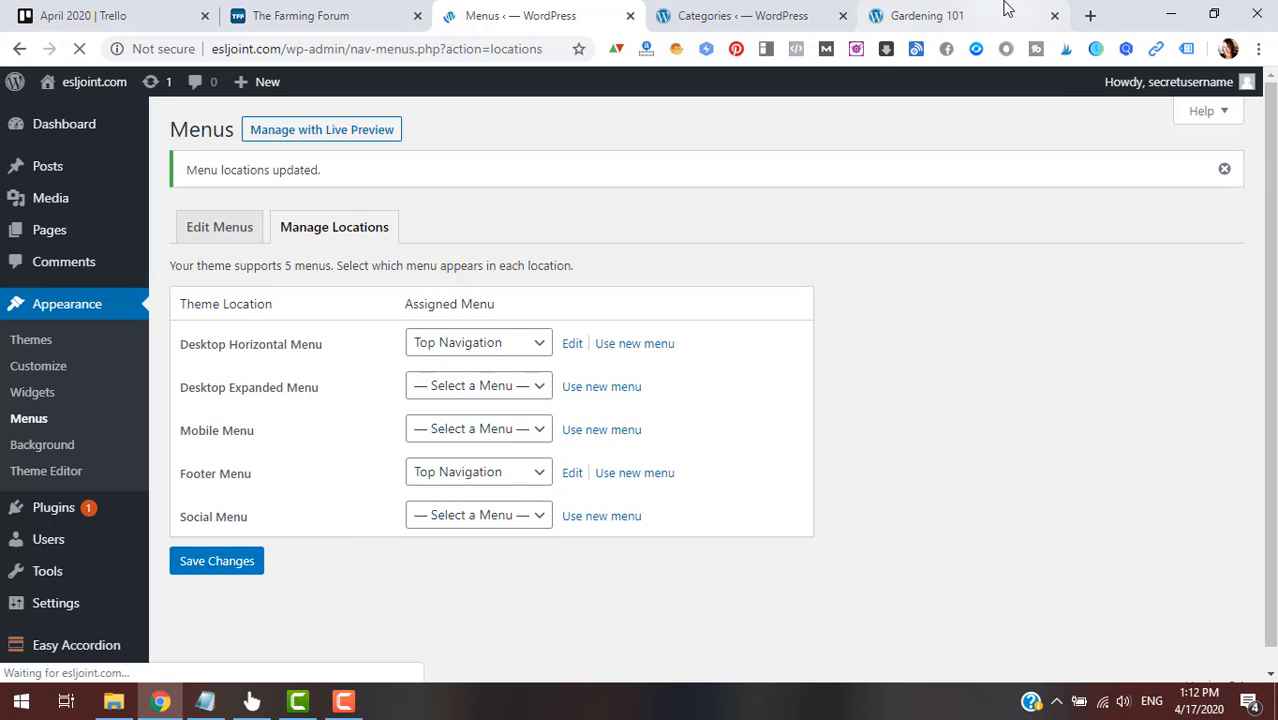
- Reload the live site's home page and examine the menu in both its header and its footer
{"action": "left_click", "coordinate": [1005, 12]}
{"action": "key", "text": "F5"}
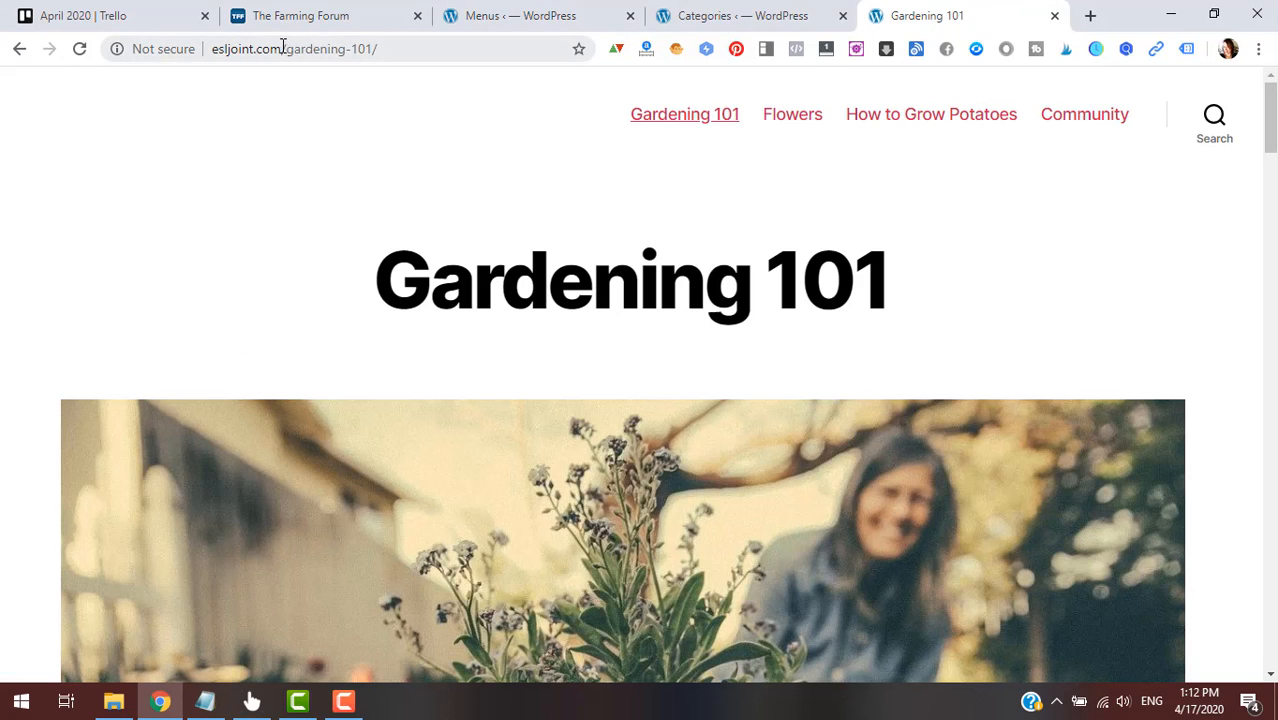
{"action": "left_click_drag", "start_coordinate": [283, 48], "coordinate": [517, 51]}
{"action": "key", "text": "BackSpace"}
{"action": "key", "text": "Return"}
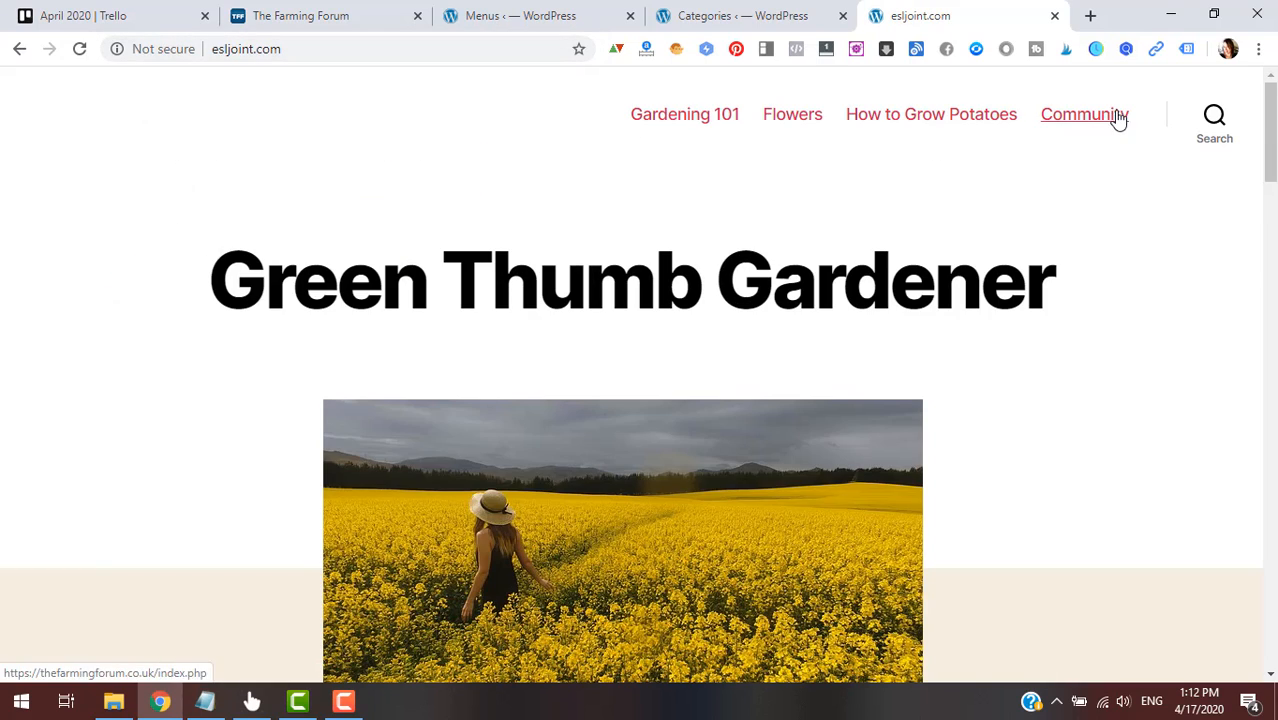
{"action": "scroll", "coordinate": [931, 114], "scroll_direction": "down", "scroll_amount": 5}
{"action": "scroll", "coordinate": [639, 375], "scroll_direction": "down", "scroll_amount": 15}
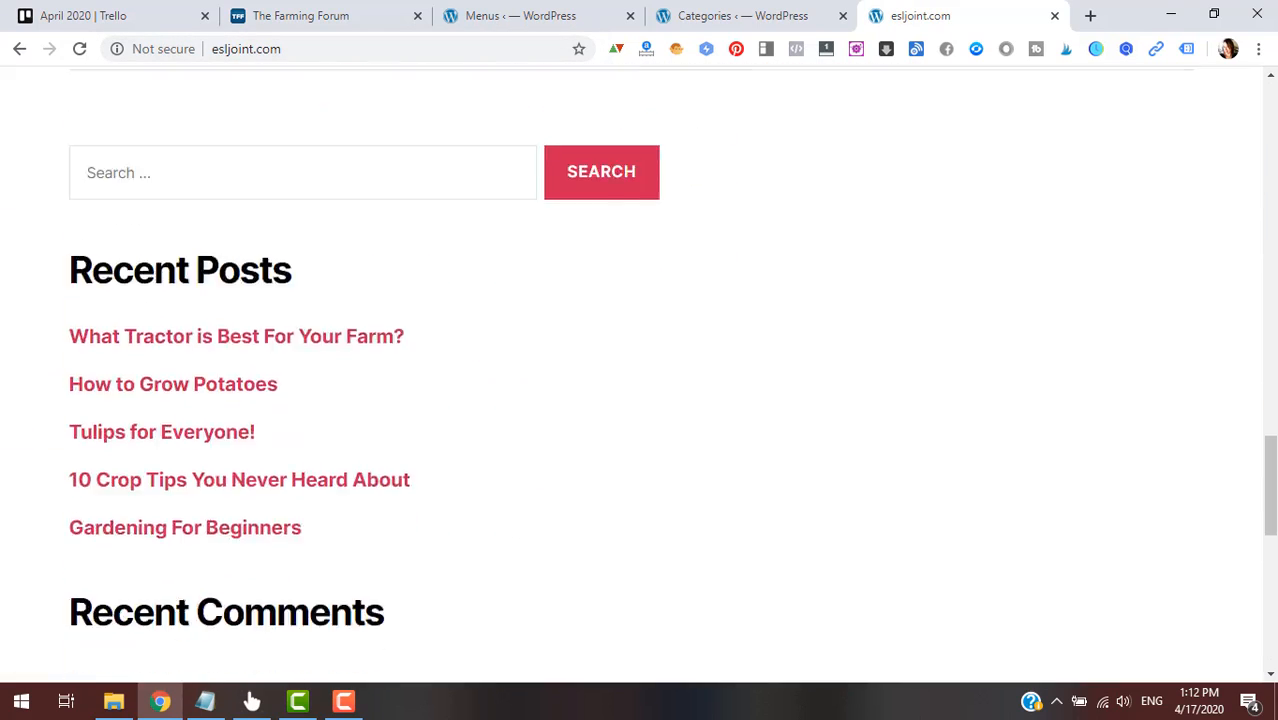
{"action": "scroll", "coordinate": [639, 375], "scroll_direction": "up", "scroll_amount": 4}
{"action": "scroll", "coordinate": [639, 375], "scroll_direction": "up", "scroll_amount": 1}
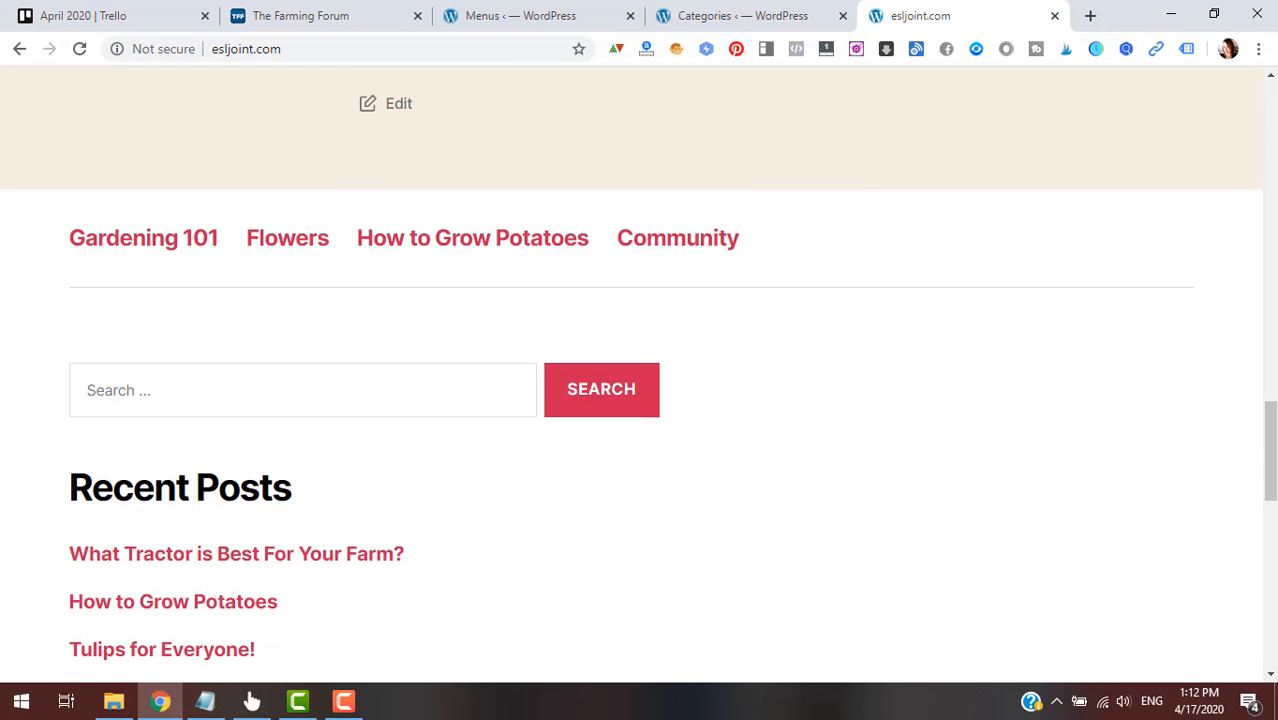
{"action": "scroll", "coordinate": [639, 375], "scroll_direction": "up", "scroll_amount": 2}
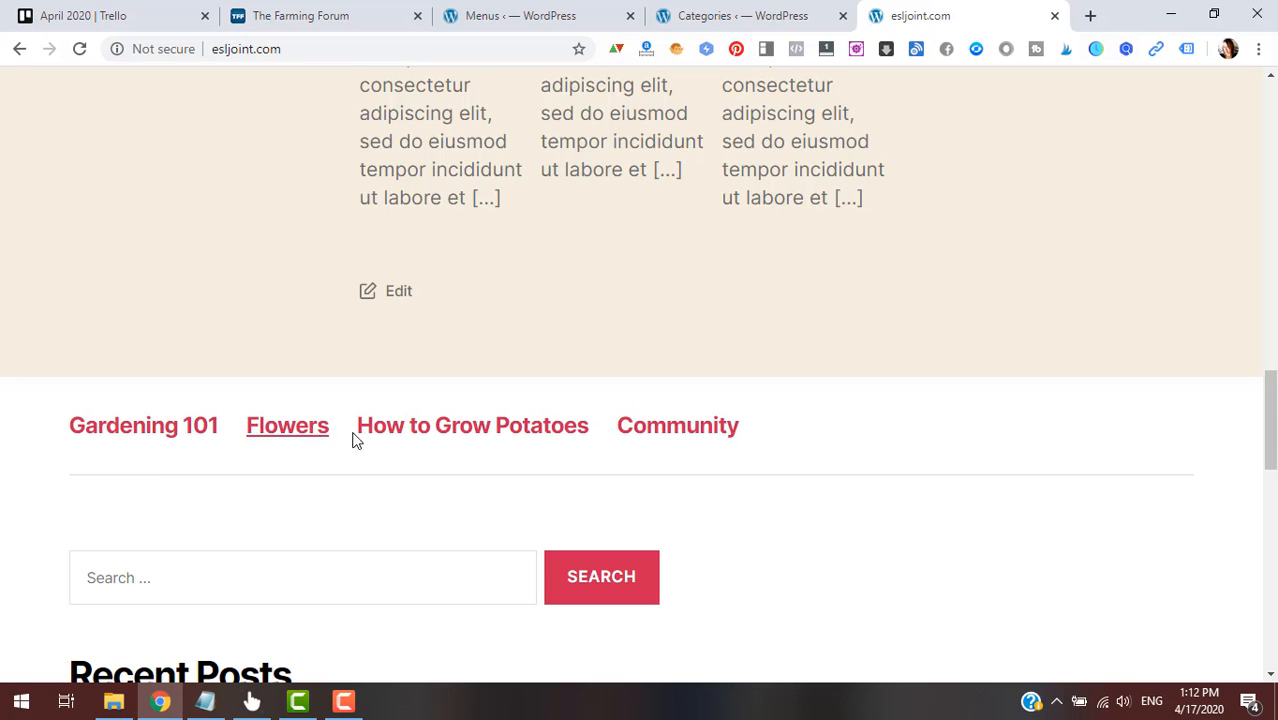
{"action": "left_click_drag", "start_coordinate": [1270, 425], "coordinate": [1270, 112]}
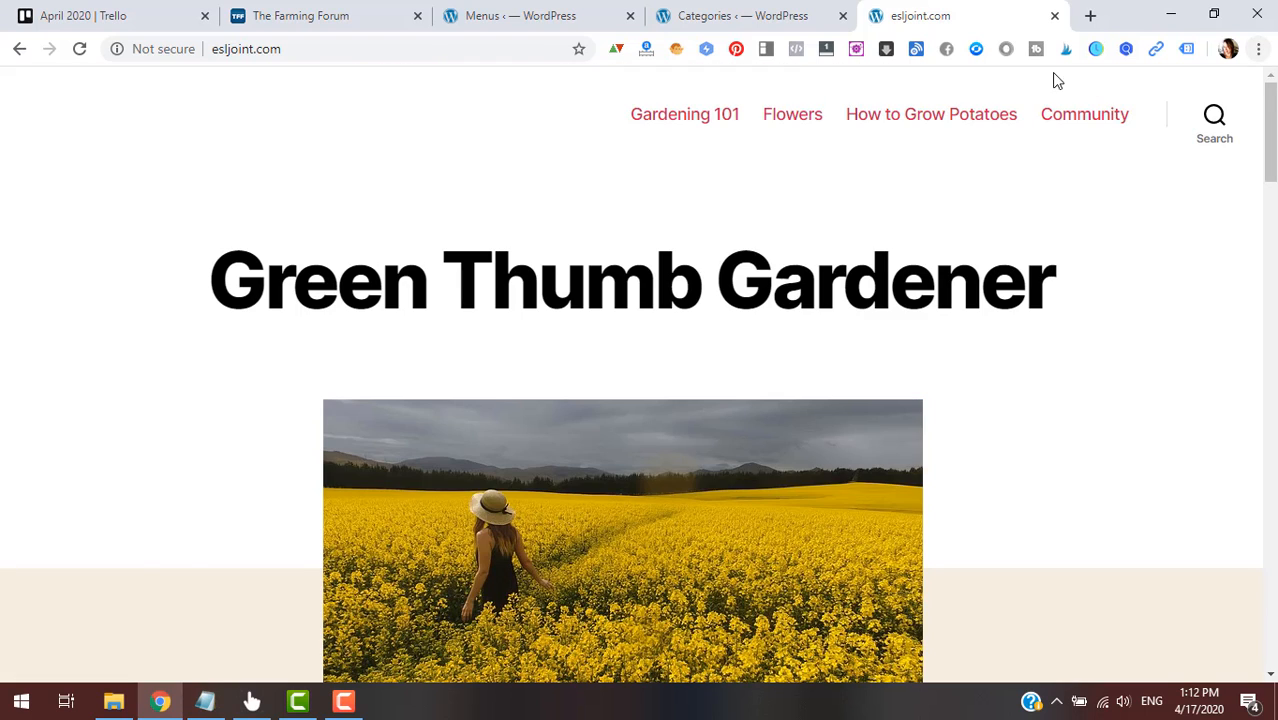
- Return to the Top Navigation menu's structure in the WordPress admin
{"action": "left_click", "coordinate": [739, 14]}
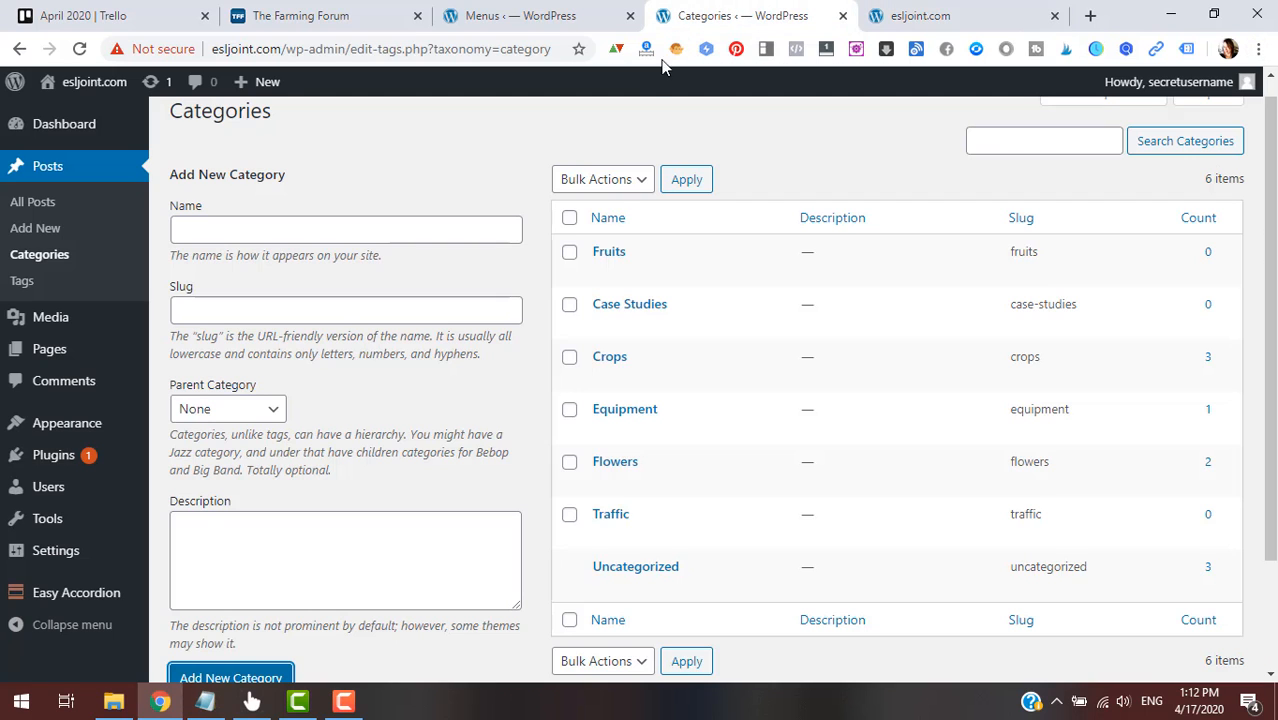
{"action": "left_click", "coordinate": [614, 14]}
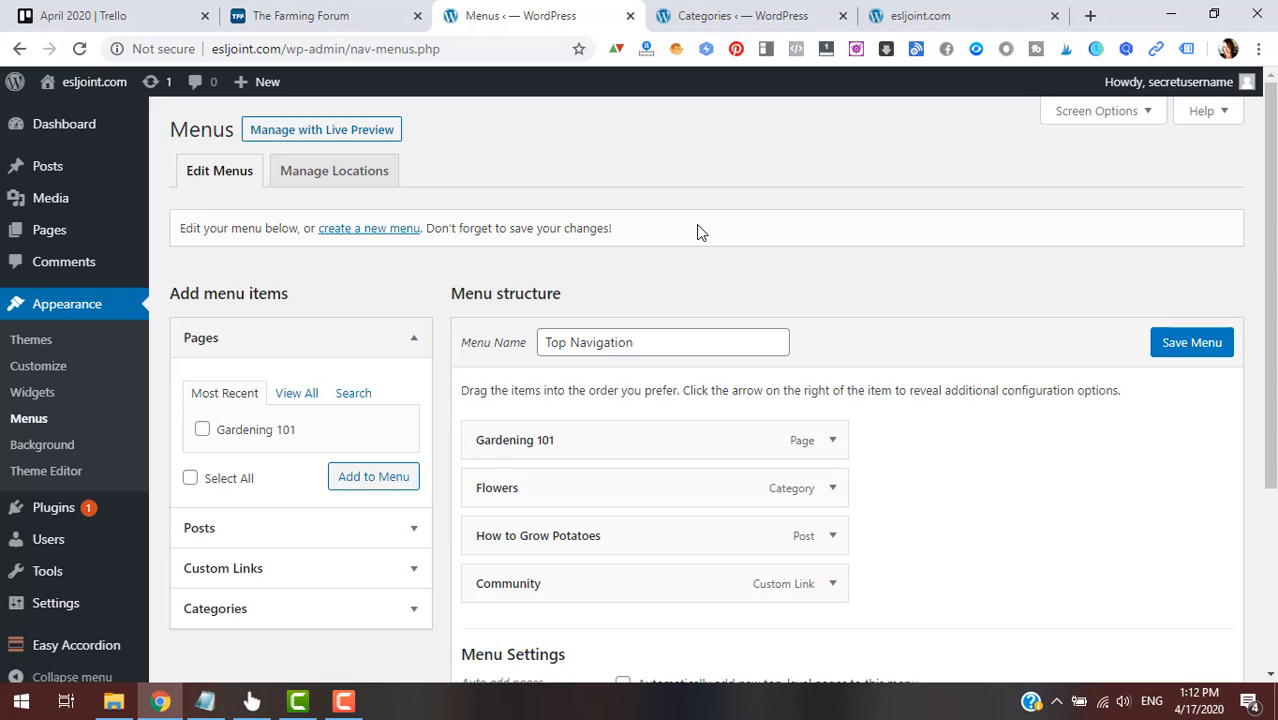